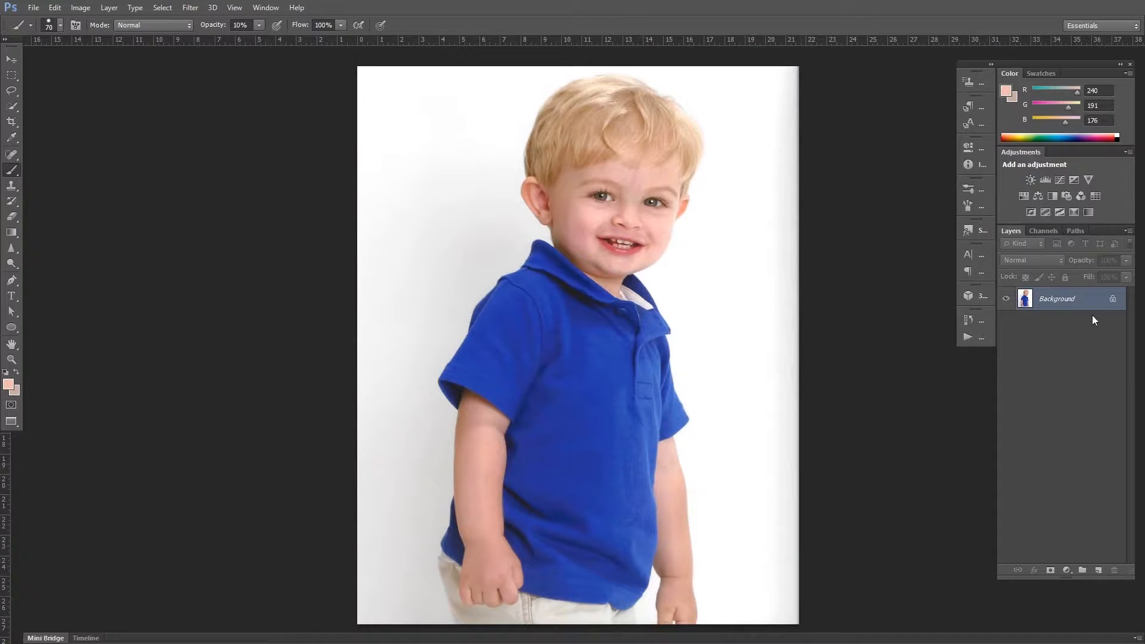
# - Duplicate the Background layer, then undo the extra second duplicate so a single copy sits above the original
pyautogui.moveTo(1090, 304); pyautogui.dragTo(1098, 570)
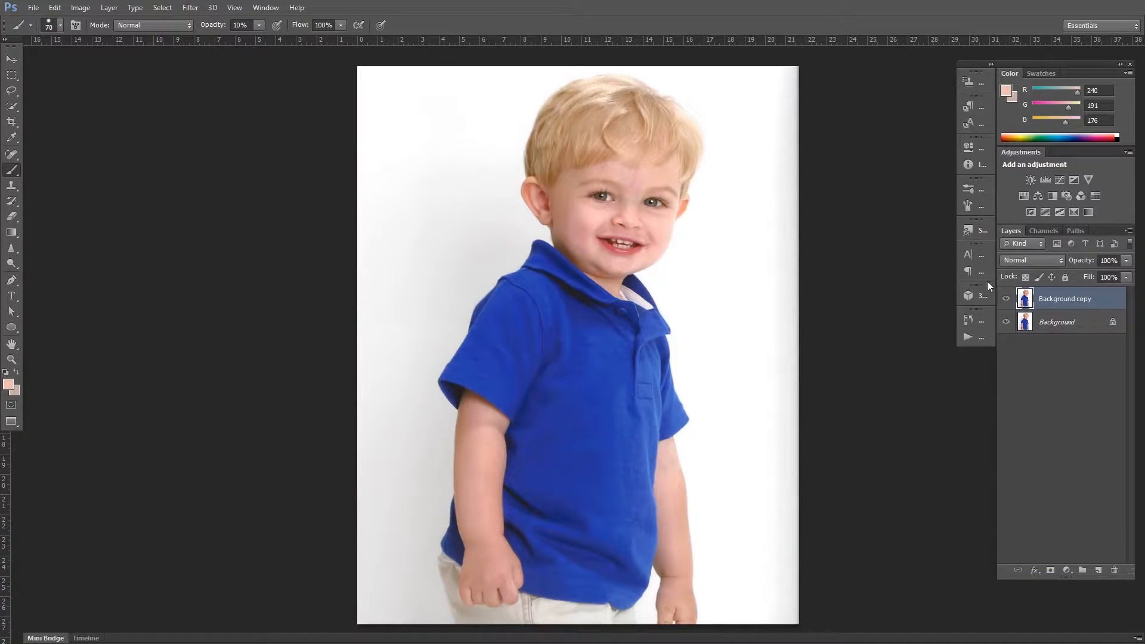
pyautogui.hotkey('ctrl', 'j')
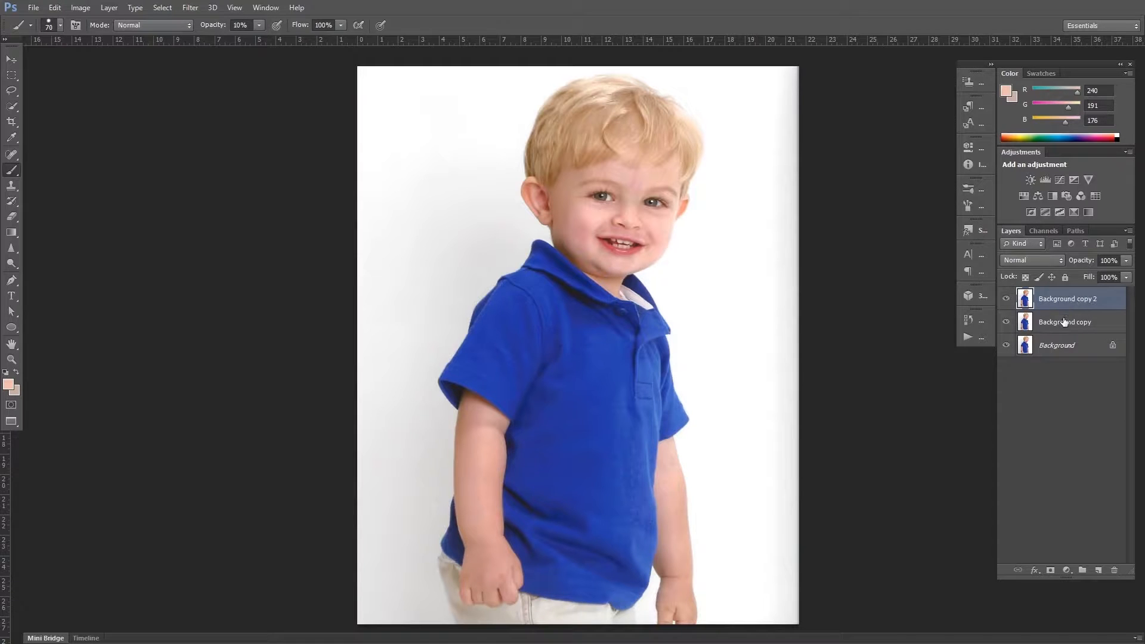
pyautogui.hotkey('ctrl', 'z')
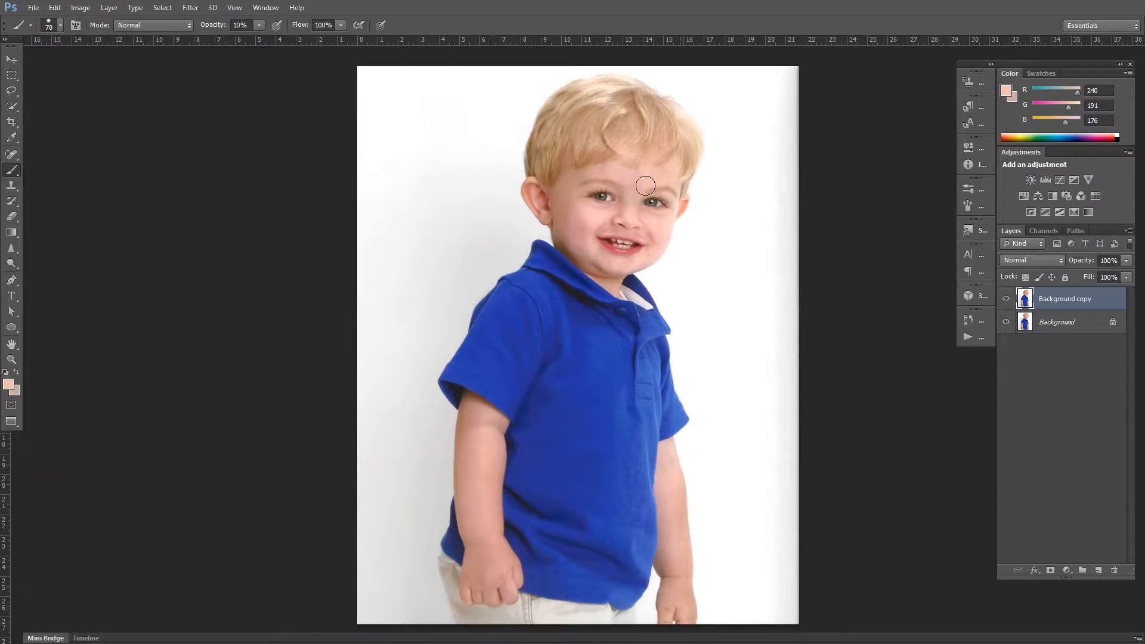
# - Sample a light skin tone from the forehead as background colour and a darker one from the face's edge as foreground colour
pyautogui.press('i')
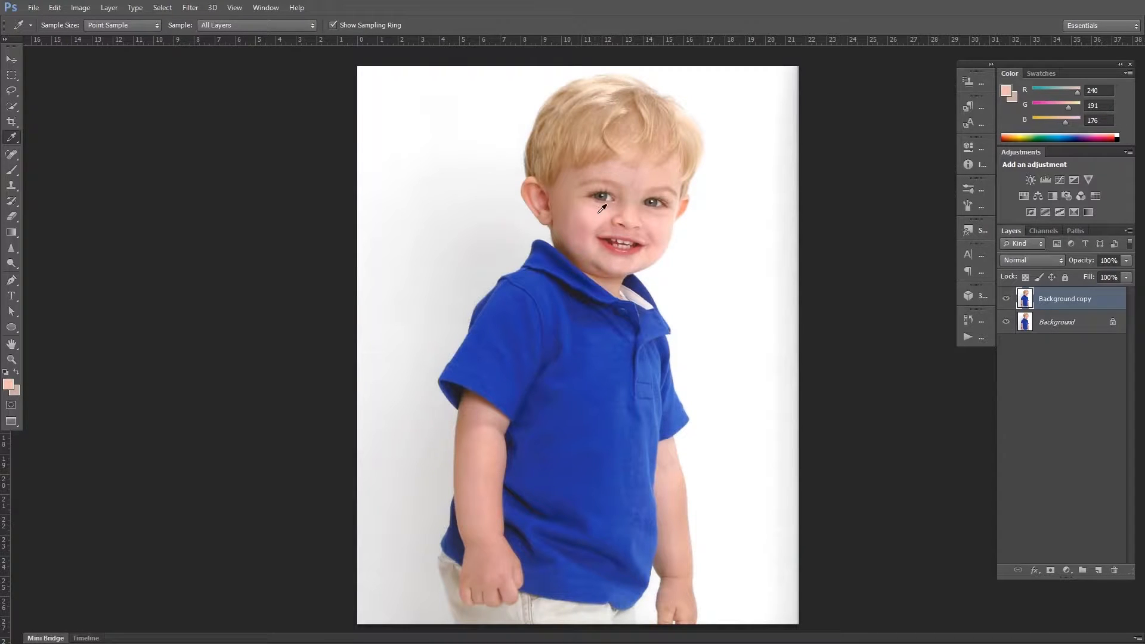
pyautogui.click(619, 174)
pyautogui.press('x')
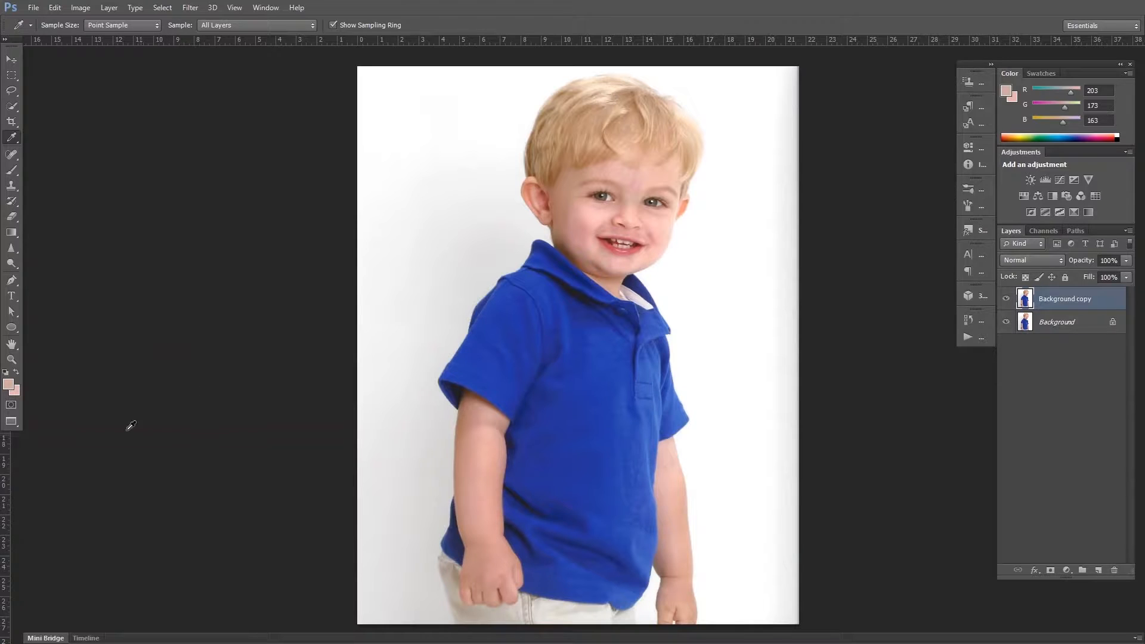
pyautogui.click(564, 228)
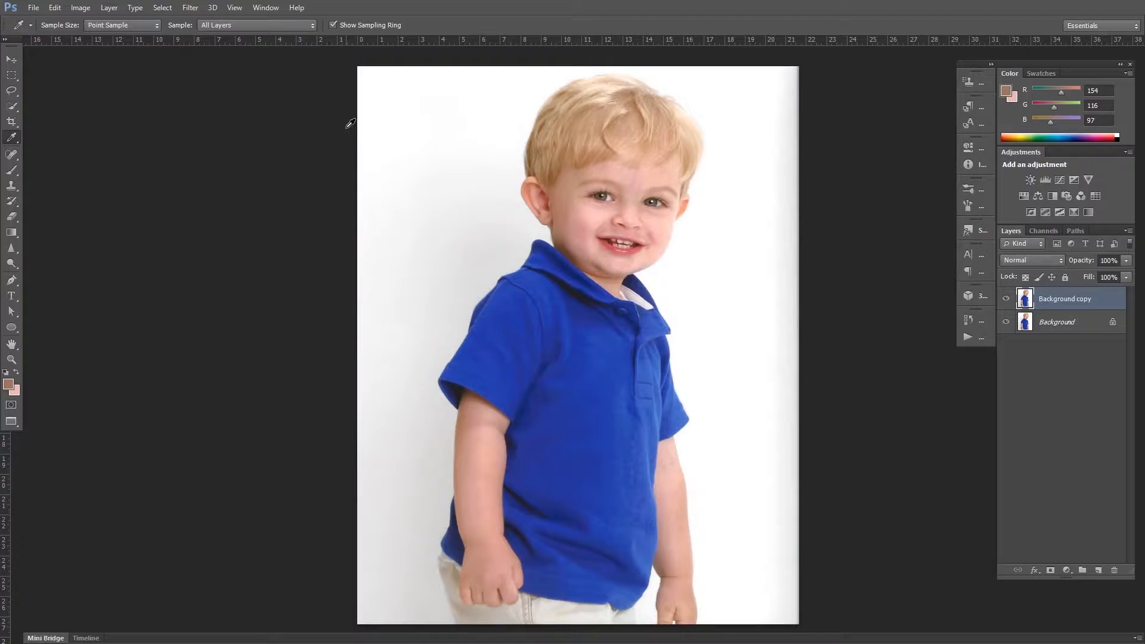
# - Paint the light skin tone over the forehead, cheeks and chin with the Brush tool at 5% opacity
pyautogui.press('b')
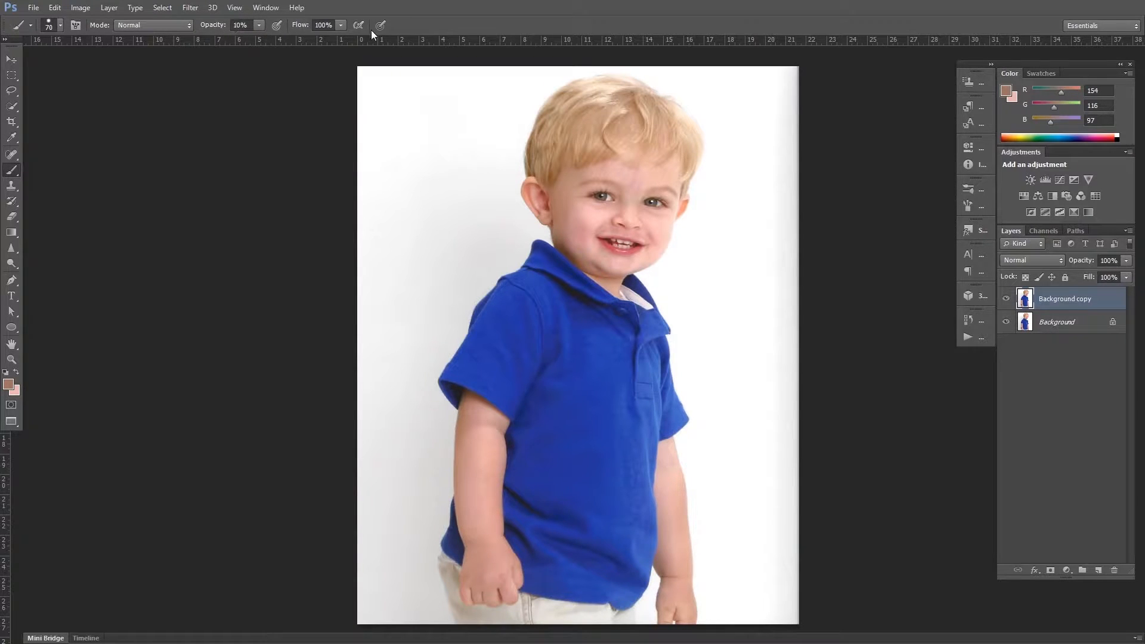
pyautogui.press('Return')
pyautogui.write('5')
pyautogui.press('Return')
pyautogui.press('x')
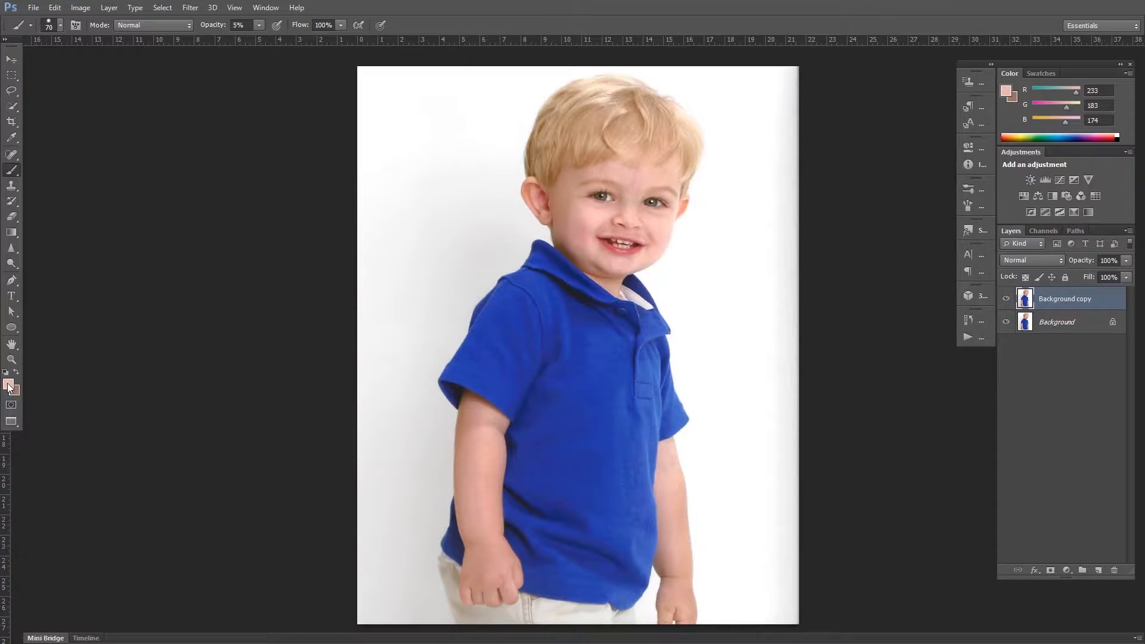
pyautogui.moveTo(591, 203)
pyautogui.mouseDown()
pyautogui.moveTo(579, 216)
pyautogui.moveTo(604, 217)
pyautogui.moveTo(583, 220)
pyautogui.moveTo(584, 244)
pyautogui.moveTo(581, 212)
pyautogui.mouseUp()
pyautogui.moveTo(654, 218)
pyautogui.mouseDown()
pyautogui.moveTo(658, 234)
pyautogui.moveTo(650, 222)
pyautogui.mouseUp()
pyautogui.moveTo(602, 172)
pyautogui.mouseDown()
pyautogui.moveTo(641, 182)
pyautogui.moveTo(663, 172)
pyautogui.moveTo(631, 187)
pyautogui.moveTo(631, 205)
pyautogui.moveTo(640, 177)
pyautogui.moveTo(631, 205)
pyautogui.moveTo(636, 183)
pyautogui.moveTo(667, 173)
pyautogui.moveTo(641, 180)
pyautogui.moveTo(633, 205)
pyautogui.moveTo(637, 183)
pyautogui.moveTo(676, 175)
pyautogui.moveTo(585, 176)
pyautogui.moveTo(643, 174)
pyautogui.moveTo(625, 210)
pyautogui.moveTo(578, 222)
pyautogui.moveTo(578, 239)
pyautogui.moveTo(575, 214)
pyautogui.moveTo(633, 249)
pyautogui.moveTo(656, 226)
pyautogui.moveTo(655, 243)
pyautogui.moveTo(617, 261)
pyautogui.moveTo(658, 242)
pyautogui.moveTo(606, 258)
pyautogui.moveTo(593, 238)
pyautogui.moveTo(618, 260)
pyautogui.moveTo(638, 258)
pyautogui.moveTo(602, 226)
pyautogui.moveTo(660, 231)
pyautogui.mouseUp()
# - Reduce the brush size to 35 and alternate between the dark and light skin tones for finer face retouching
pyautogui.press('[')
pyautogui.press('[')
pyautogui.press('[')
pyautogui.press('[')
pyautogui.press('x')
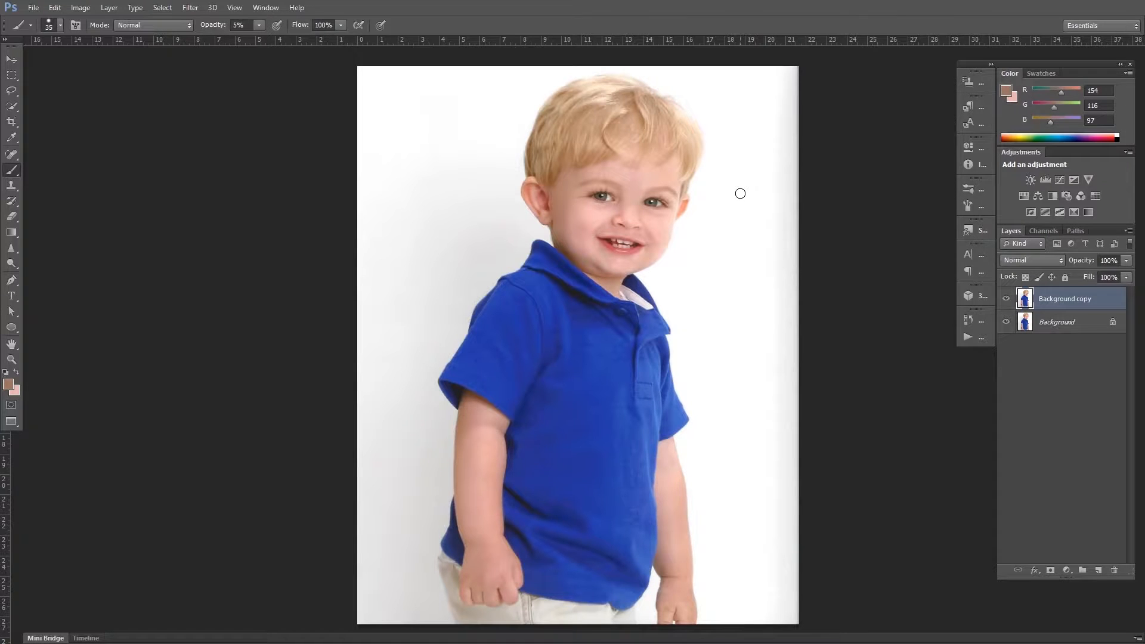
pyautogui.press('x')
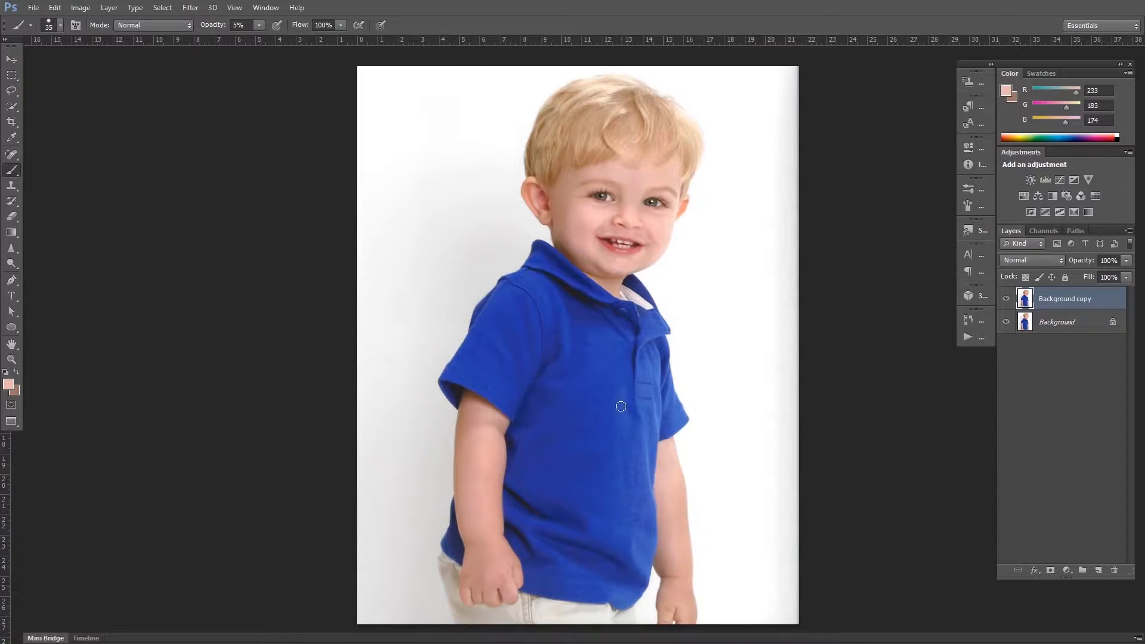
# - Compare the retouched face with the original by toggling the Background copy layer's visibility
pyautogui.click(1007, 300)
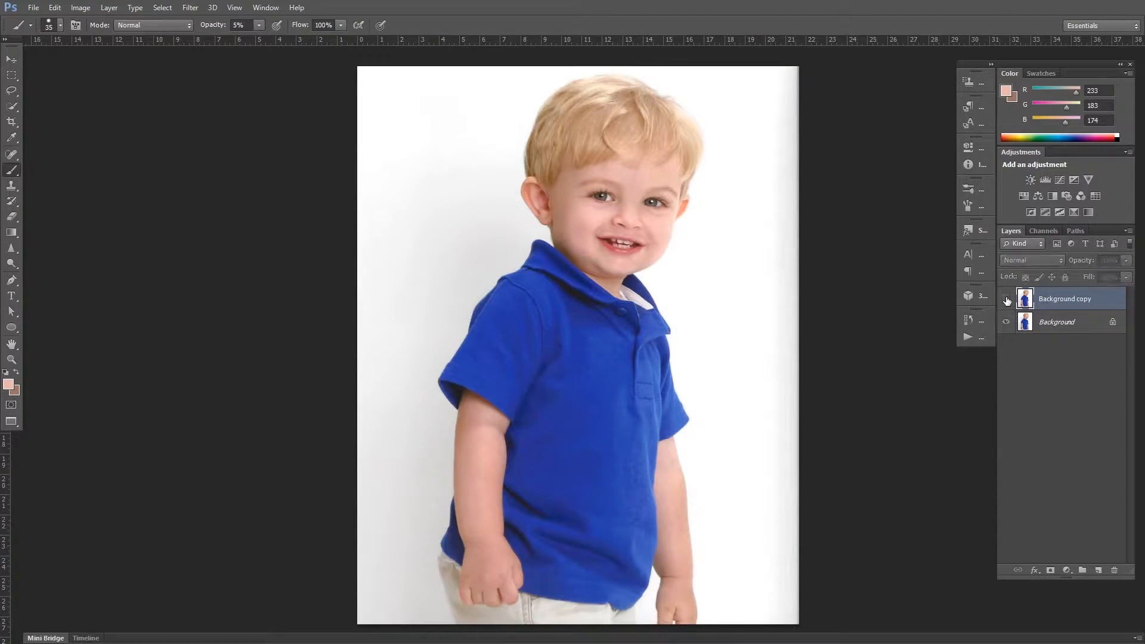
pyautogui.click(1007, 300)
pyautogui.click(1006, 299)
pyautogui.click(1007, 299)
# - Smooth both arms and the hand with a light skin tone, using a size 80 brush at 5% opacity
pyautogui.keyDown('alt'); pyautogui.click(647, 232); pyautogui.keyUp('alt')
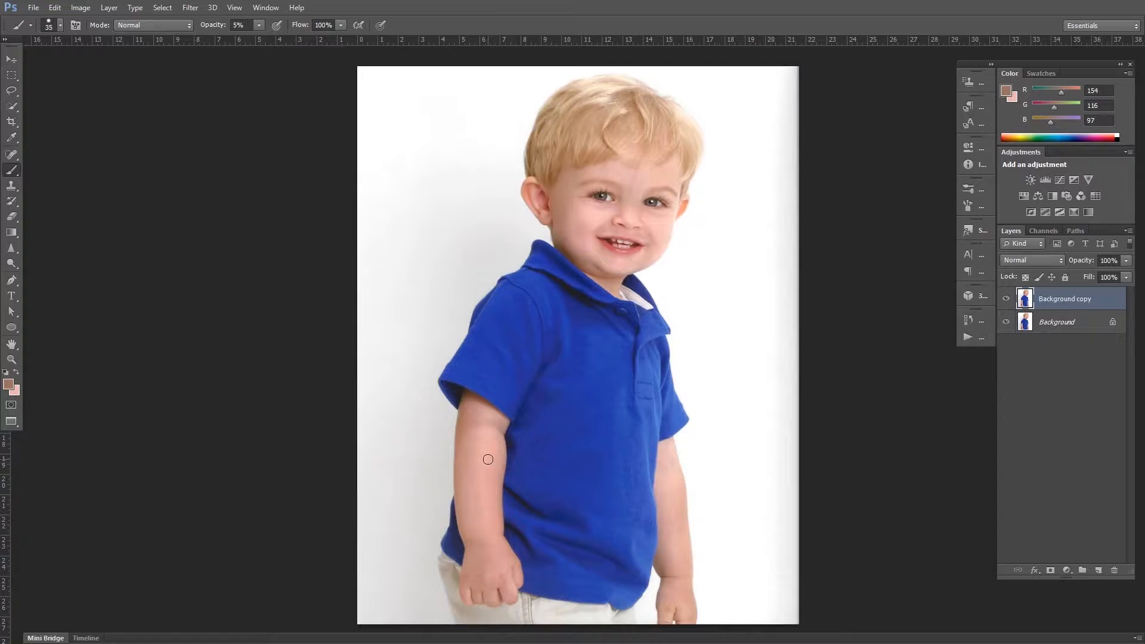
pyautogui.press(']')
pyautogui.press(']')
pyautogui.press(']')
pyautogui.press(']')
pyautogui.keyDown('alt'); pyautogui.click(488, 461); pyautogui.keyUp('alt')
pyautogui.moveTo(488, 461)
pyautogui.mouseDown()
pyautogui.moveTo(490, 418)
pyautogui.moveTo(477, 509)
pyautogui.moveTo(473, 445)
pyautogui.moveTo(484, 544)
pyautogui.moveTo(484, 443)
pyautogui.moveTo(491, 545)
pyautogui.moveTo(487, 439)
pyautogui.moveTo(492, 564)
pyautogui.moveTo(481, 507)
pyautogui.moveTo(482, 561)
pyautogui.moveTo(496, 541)
pyautogui.moveTo(494, 569)
pyautogui.mouseUp()
pyautogui.moveTo(669, 480)
pyautogui.mouseDown()
pyautogui.moveTo(674, 574)
pyautogui.moveTo(662, 483)
pyautogui.moveTo(680, 531)
pyautogui.moveTo(668, 523)
pyautogui.moveTo(664, 473)
pyautogui.moveTo(676, 608)
pyautogui.mouseUp()
pyautogui.moveTo(471, 558)
pyautogui.mouseDown()
pyautogui.moveTo(507, 565)
pyautogui.moveTo(474, 581)
pyautogui.moveTo(495, 543)
pyautogui.mouseUp()
# - Shade the upper arm below the sleeve and the other arm with the darker skin tone
pyautogui.press('x')
pyautogui.moveTo(465, 410)
pyautogui.mouseDown()
pyautogui.moveTo(474, 582)
pyautogui.moveTo(484, 537)
pyautogui.moveTo(473, 405)
pyautogui.mouseUp()
pyautogui.moveTo(674, 446)
pyautogui.mouseDown()
pyautogui.moveTo(662, 458)
pyautogui.moveTo(677, 593)
pyautogui.mouseUp()
# - Compare the retouched arms and face with the original layer and inspect the skin up close
pyautogui.click(1007, 299)
pyautogui.click(1007, 298)
pyautogui.click(1006, 299)
pyautogui.click(1007, 300)
pyautogui.hotkey('ctrl', '+')
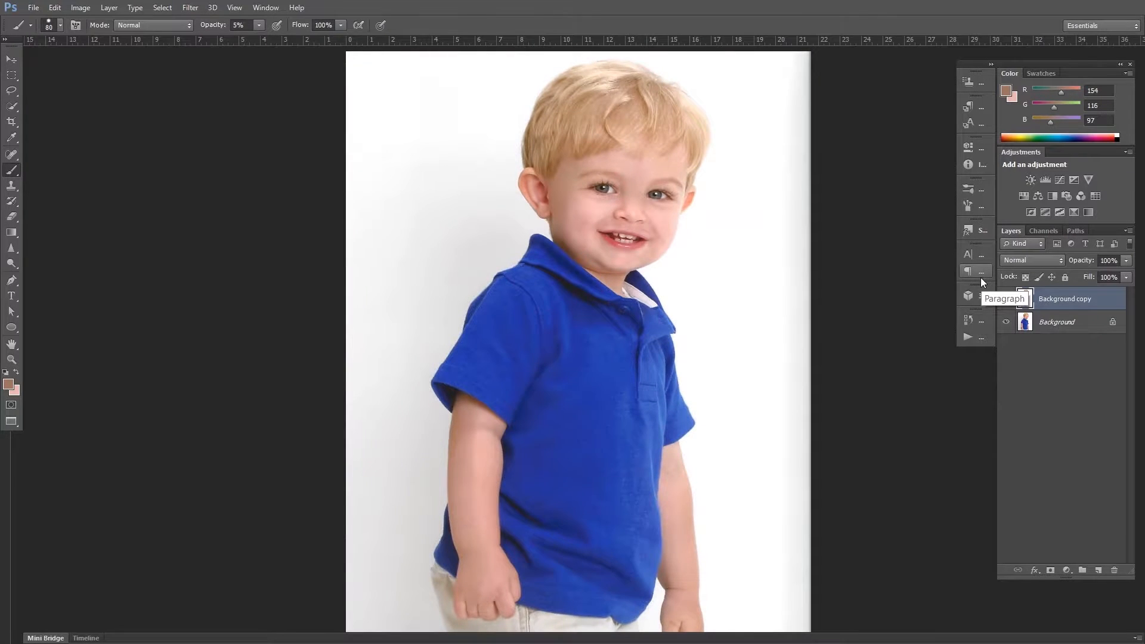
pyautogui.hotkey('ctrl', '+')
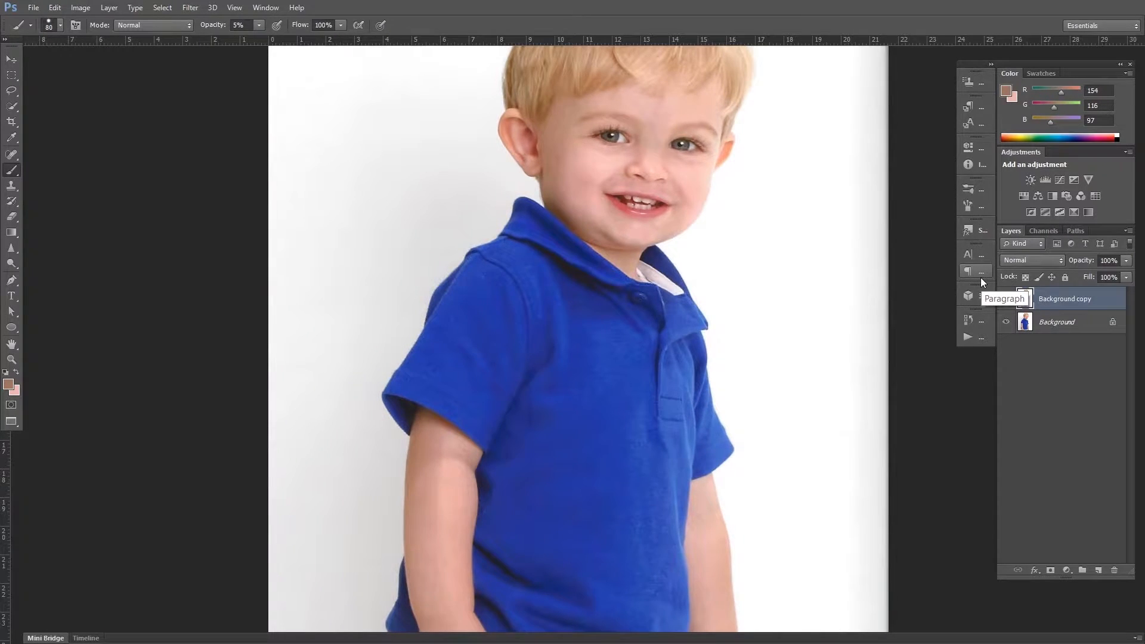
pyautogui.hotkey('ctrl', '-')
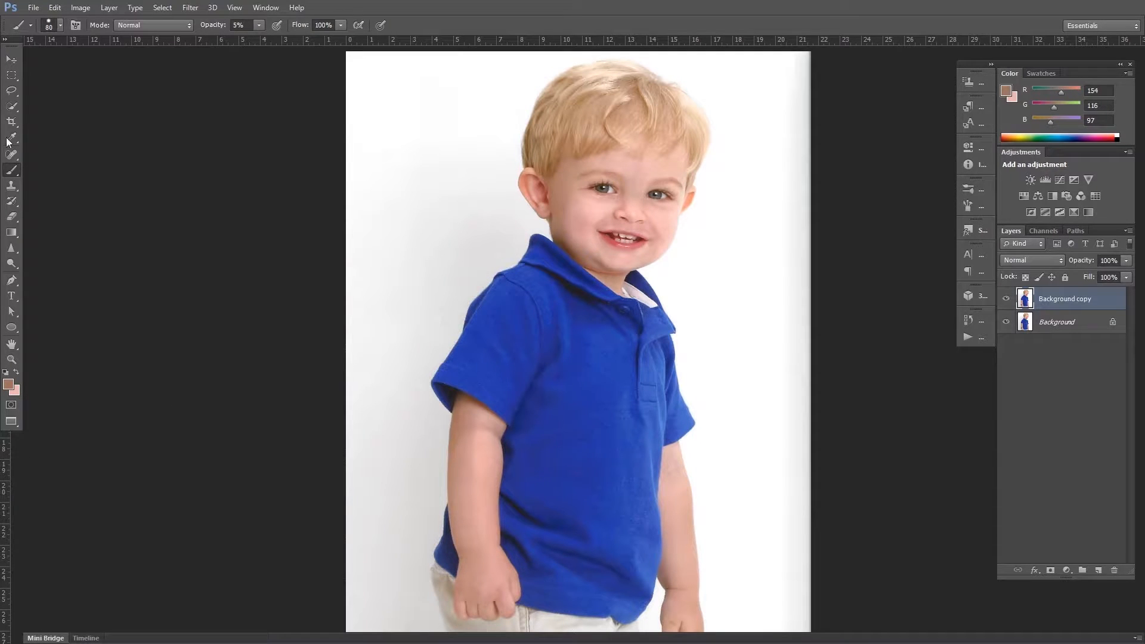
# - Heal the skin beneath both eyes and on the cheek using the Spot Healing Brush at size 20
pyautogui.click(11, 156)
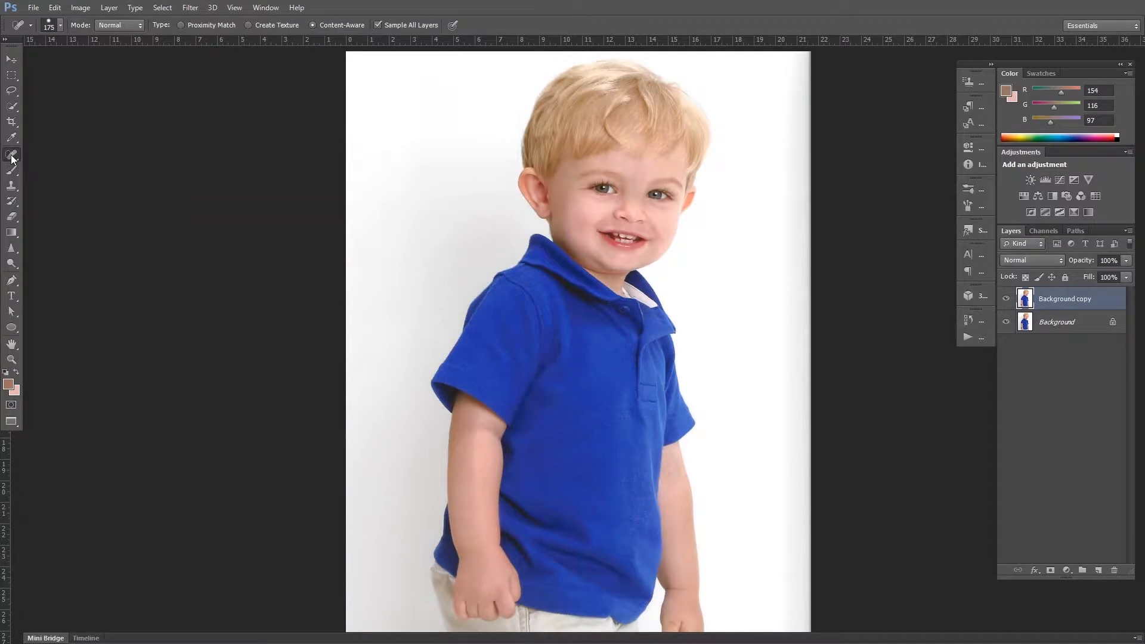
pyautogui.rightClick(11, 157)
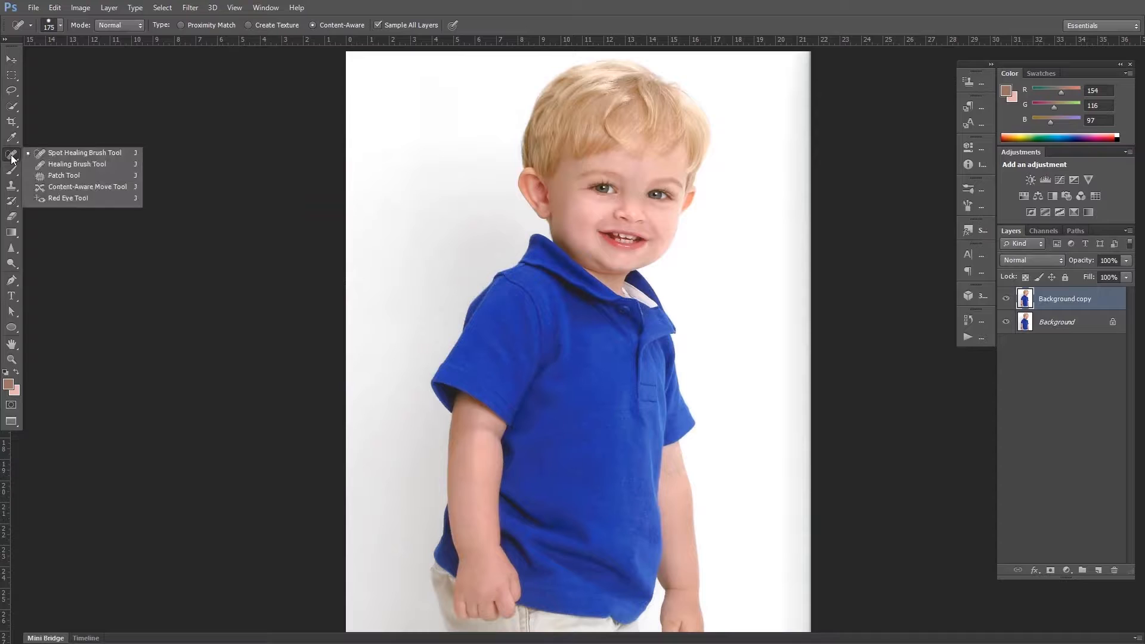
pyautogui.click(55, 156)
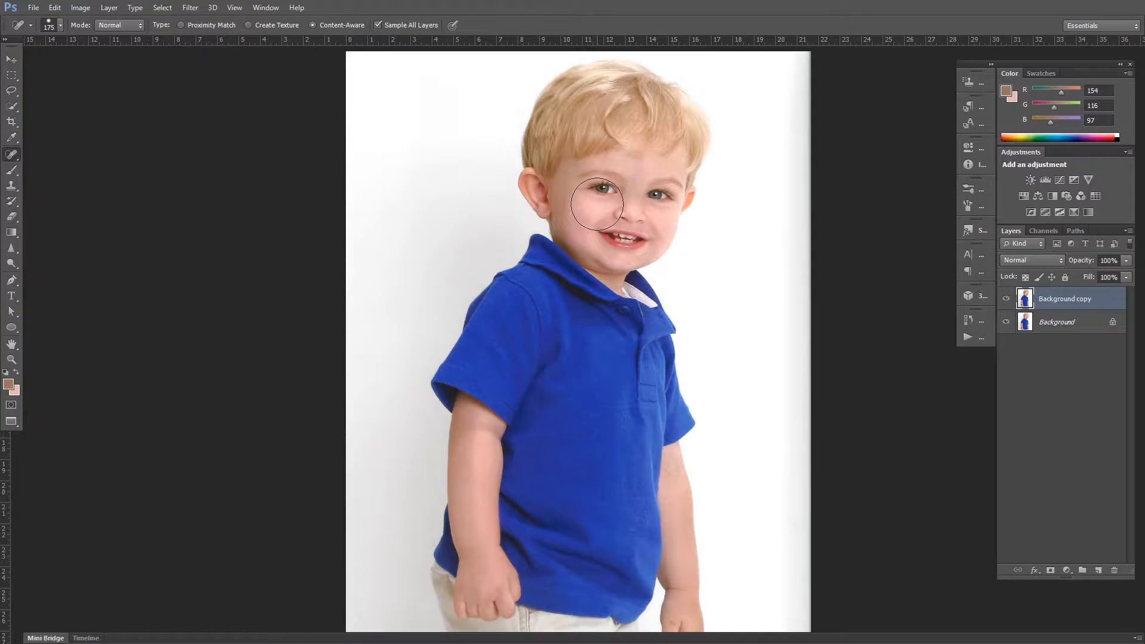
pyautogui.press('[')
pyautogui.press('[')
pyautogui.press('[')
pyautogui.press('[')
pyautogui.press('[')
pyautogui.press('[')
pyautogui.press('[')
pyautogui.press('[')
pyautogui.press('[')
pyautogui.moveTo(666, 209); pyautogui.dragTo(670, 208)
pyautogui.moveTo(571, 201); pyautogui.dragTo(590, 239)
pyautogui.moveTo(609, 201); pyautogui.dragTo(610, 202)
pyautogui.click(190, 7)
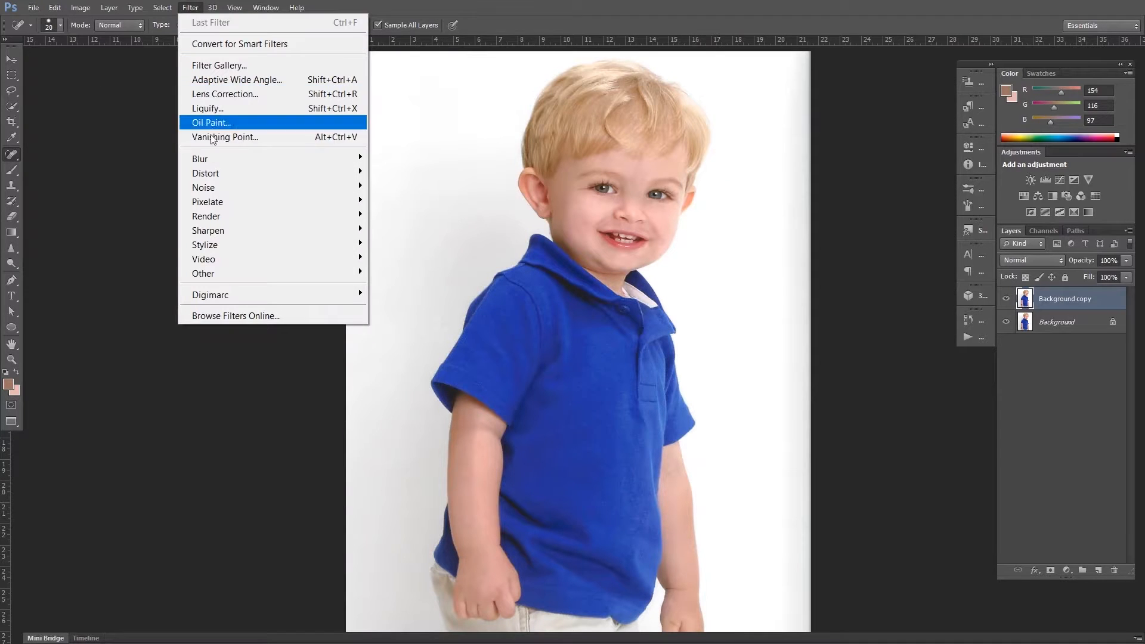
pyautogui.click(96, 154)
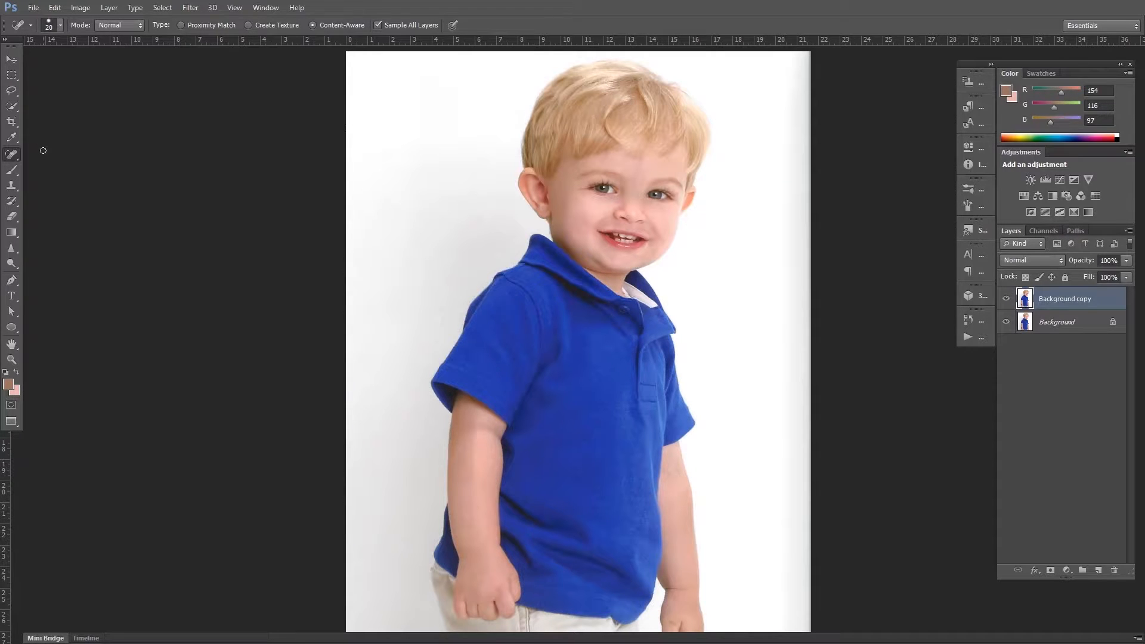
# - Sharpen the boy's hair with the Sharpen tool at 10% strength
pyautogui.click(13, 249)
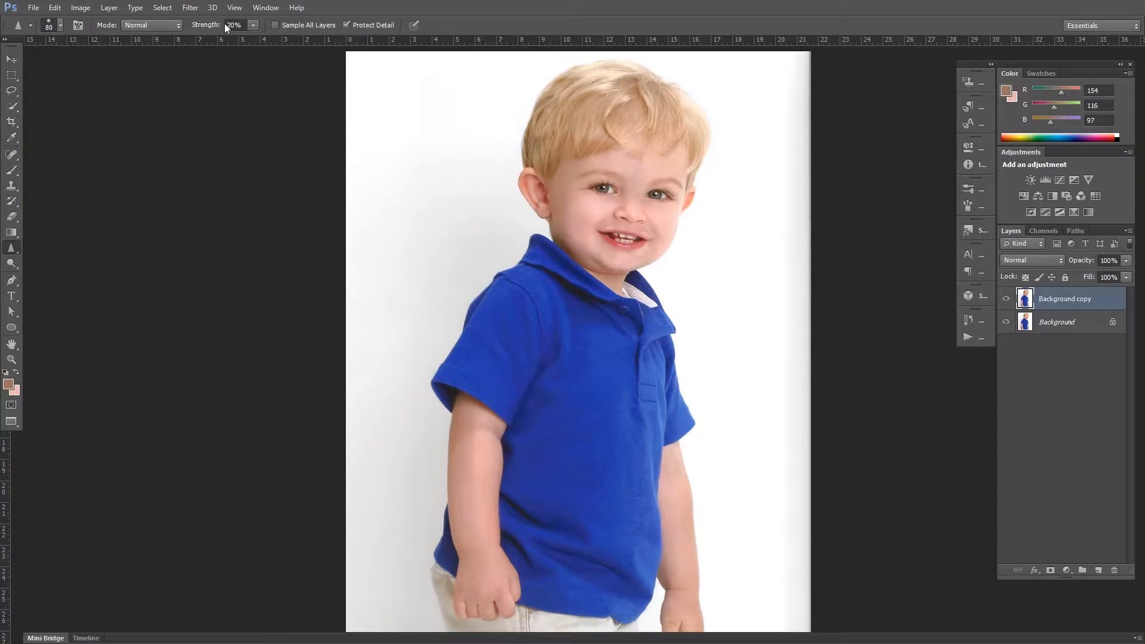
pyautogui.press('Return')
pyautogui.write('10')
pyautogui.press('Return')
pyautogui.moveTo(640, 99)
pyautogui.mouseDown()
pyautogui.moveTo(611, 92)
pyautogui.moveTo(581, 131)
pyautogui.moveTo(610, 88)
pyautogui.moveTo(628, 88)
pyautogui.moveTo(577, 123)
pyautogui.mouseUp()
pyautogui.moveTo(598, 82)
pyautogui.mouseDown()
pyautogui.moveTo(572, 99)
pyautogui.moveTo(558, 129)
pyautogui.moveTo(576, 81)
pyautogui.moveTo(590, 72)
pyautogui.moveTo(552, 103)
pyautogui.moveTo(542, 145)
pyautogui.moveTo(604, 94)
pyautogui.moveTo(582, 131)
pyautogui.moveTo(589, 140)
pyautogui.moveTo(633, 90)
pyautogui.moveTo(616, 122)
pyautogui.moveTo(624, 140)
pyautogui.moveTo(632, 83)
pyautogui.moveTo(649, 115)
pyautogui.moveTo(642, 134)
pyautogui.moveTo(656, 114)
pyautogui.moveTo(653, 80)
pyautogui.moveTo(670, 98)
pyautogui.moveTo(667, 136)
pyautogui.moveTo(676, 110)
pyautogui.moveTo(689, 120)
pyautogui.moveTo(691, 153)
pyautogui.moveTo(668, 98)
pyautogui.moveTo(702, 135)
pyautogui.moveTo(695, 153)
pyautogui.moveTo(643, 97)
pyautogui.moveTo(570, 88)
pyautogui.moveTo(545, 168)
pyautogui.moveTo(532, 158)
pyautogui.moveTo(576, 88)
pyautogui.moveTo(547, 168)
pyautogui.moveTo(588, 95)
pyautogui.moveTo(599, 99)
pyautogui.moveTo(583, 154)
pyautogui.moveTo(597, 115)
pyautogui.moveTo(623, 95)
pyautogui.moveTo(611, 118)
pyautogui.moveTo(601, 69)
pyautogui.moveTo(548, 118)
pyautogui.moveTo(582, 80)
pyautogui.moveTo(627, 81)
pyautogui.moveTo(665, 106)
pyautogui.moveTo(628, 80)
pyautogui.moveTo(588, 78)
pyautogui.moveTo(655, 91)
pyautogui.moveTo(642, 80)
pyautogui.moveTo(583, 85)
pyautogui.moveTo(614, 75)
pyautogui.moveTo(688, 122)
pyautogui.moveTo(669, 98)
pyautogui.moveTo(691, 108)
pyautogui.moveTo(702, 126)
pyautogui.moveTo(666, 95)
pyautogui.moveTo(701, 125)
pyautogui.moveTo(682, 99)
pyautogui.moveTo(694, 115)
pyautogui.moveTo(669, 103)
pyautogui.moveTo(692, 122)
pyautogui.moveTo(677, 98)
pyautogui.moveTo(698, 147)
pyautogui.moveTo(692, 162)
pyautogui.moveTo(633, 79)
pyautogui.moveTo(568, 93)
pyautogui.moveTo(595, 73)
pyautogui.moveTo(552, 106)
pyautogui.moveTo(582, 73)
pyautogui.moveTo(660, 94)
pyautogui.moveTo(549, 90)
pyautogui.moveTo(684, 110)
pyautogui.mouseUp()
# - Switch to the Dodge tool and look over the whole figure
pyautogui.click(18, 265)
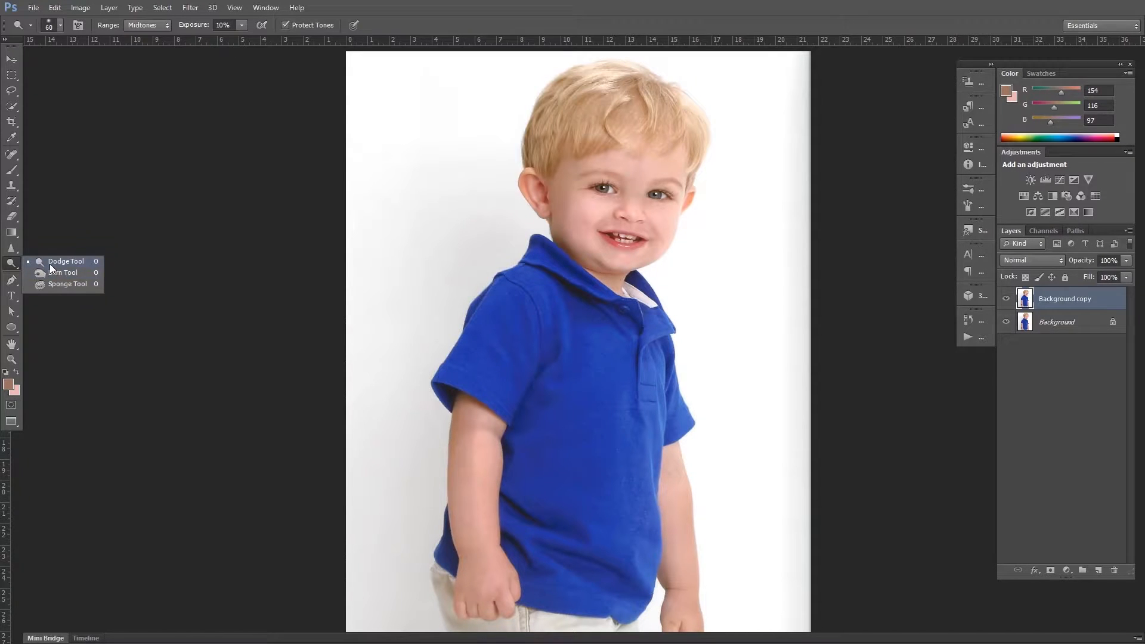
pyautogui.click(52, 263)
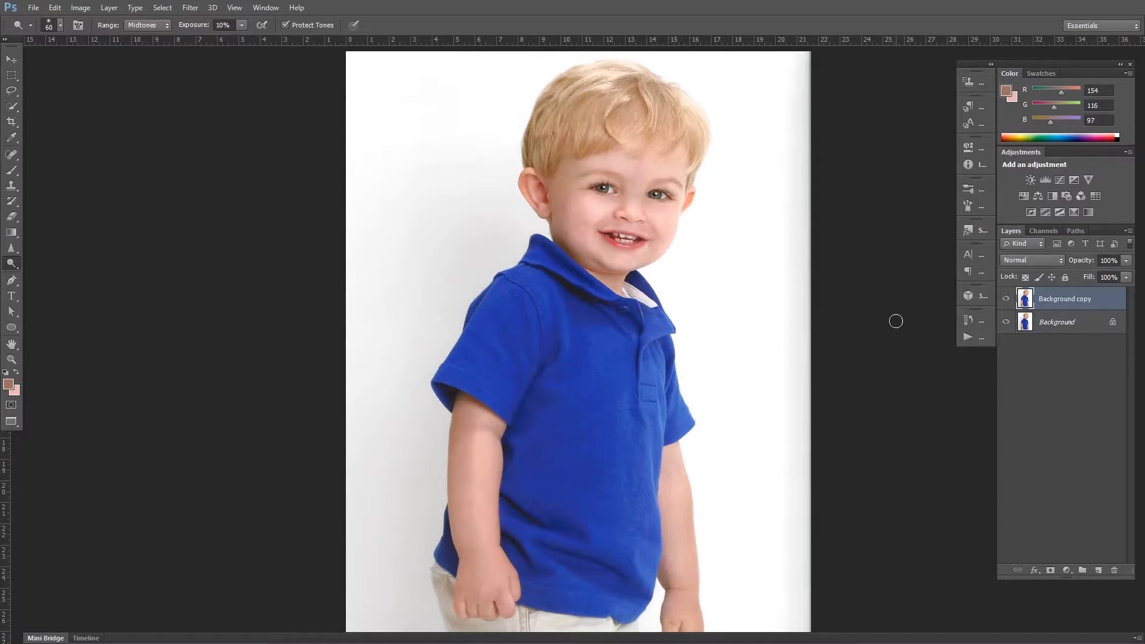
pyautogui.scroll(-2, 876, 327)
pyautogui.scroll(2, 877, 327)
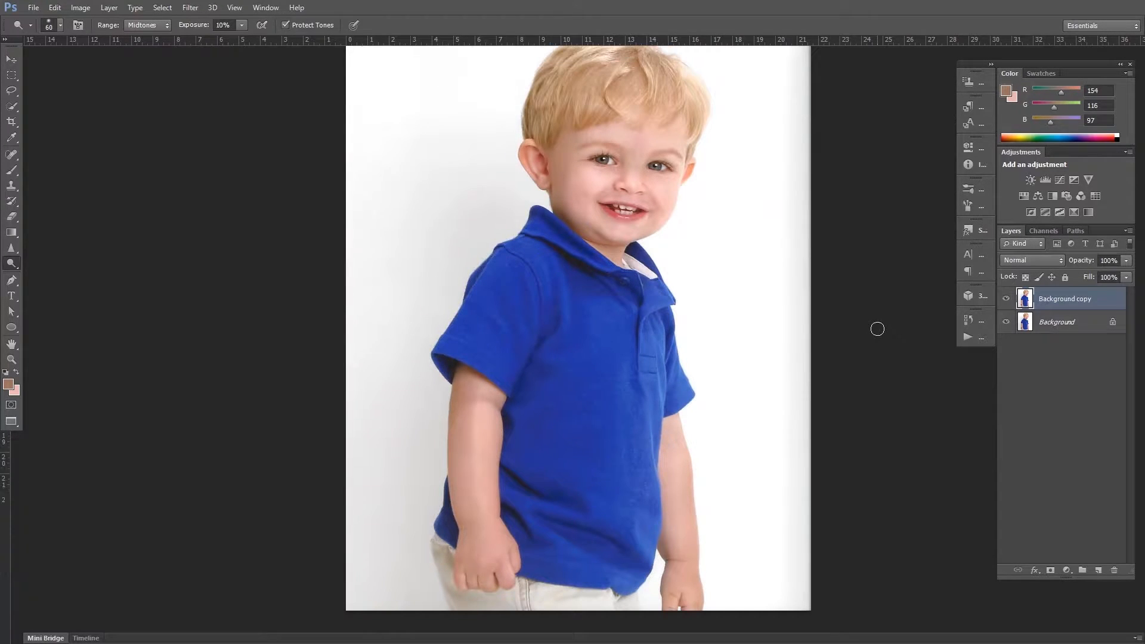
# - Darken the forearm beside the shirt with the Burn tool on midtones at 10% exposure
pyautogui.click(14, 264)
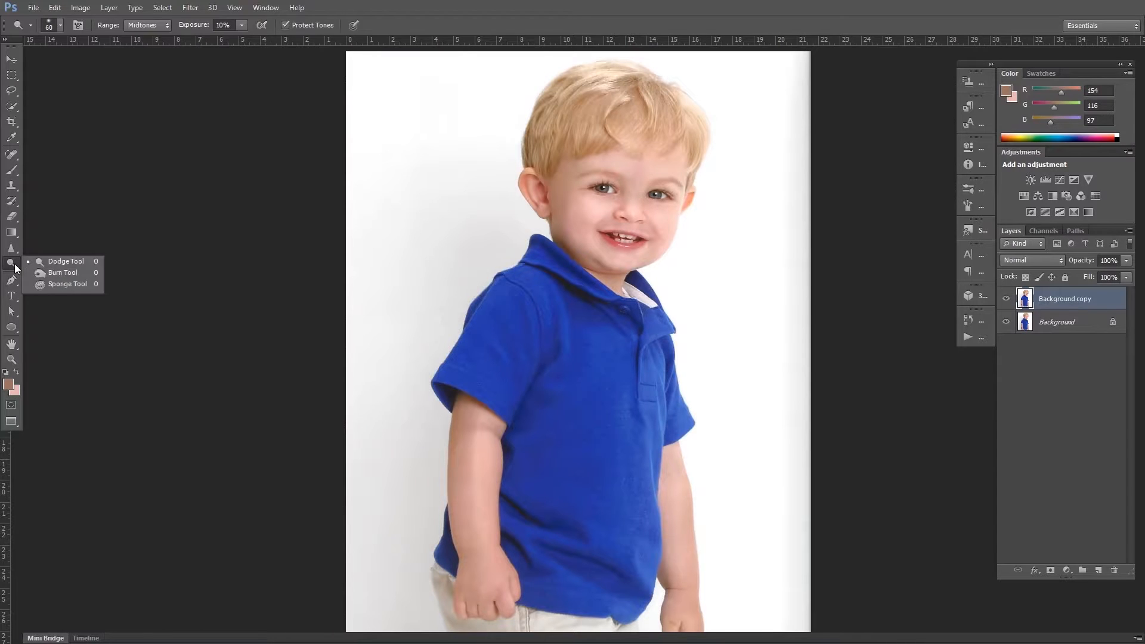
pyautogui.click(35, 275)
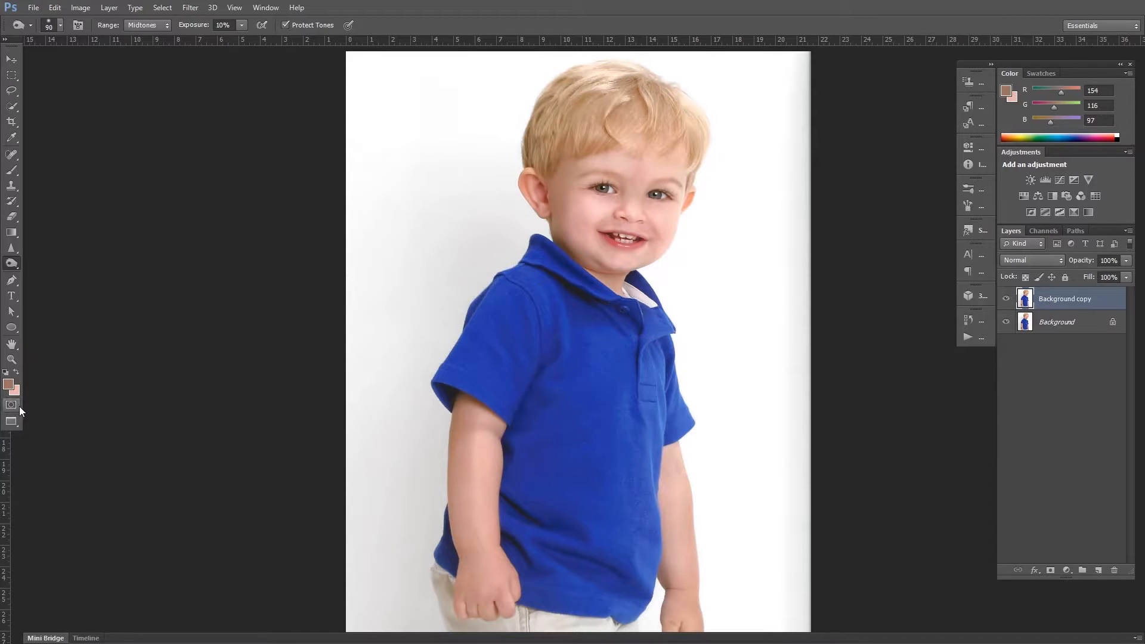
pyautogui.moveTo(464, 468)
pyautogui.mouseDown()
pyautogui.moveTo(470, 591)
pyautogui.moveTo(480, 551)
pyautogui.mouseUp()
# - Sample the shirt's blue and set the Brush tool to 10% opacity for smoothing the shirt
pyautogui.press('i')
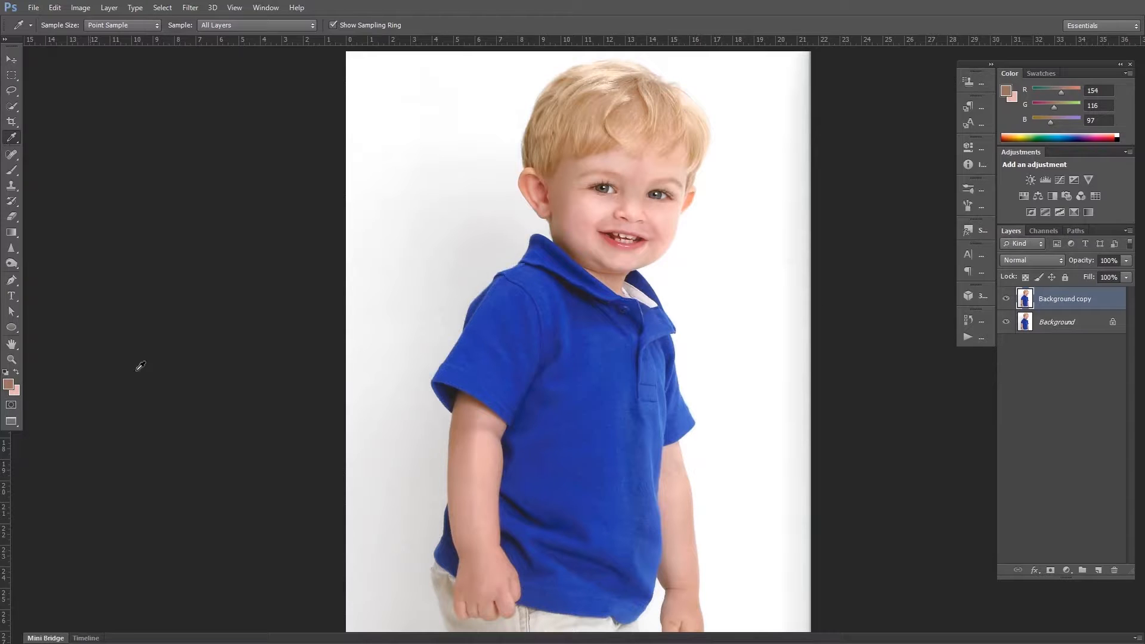
pyautogui.click(602, 439)
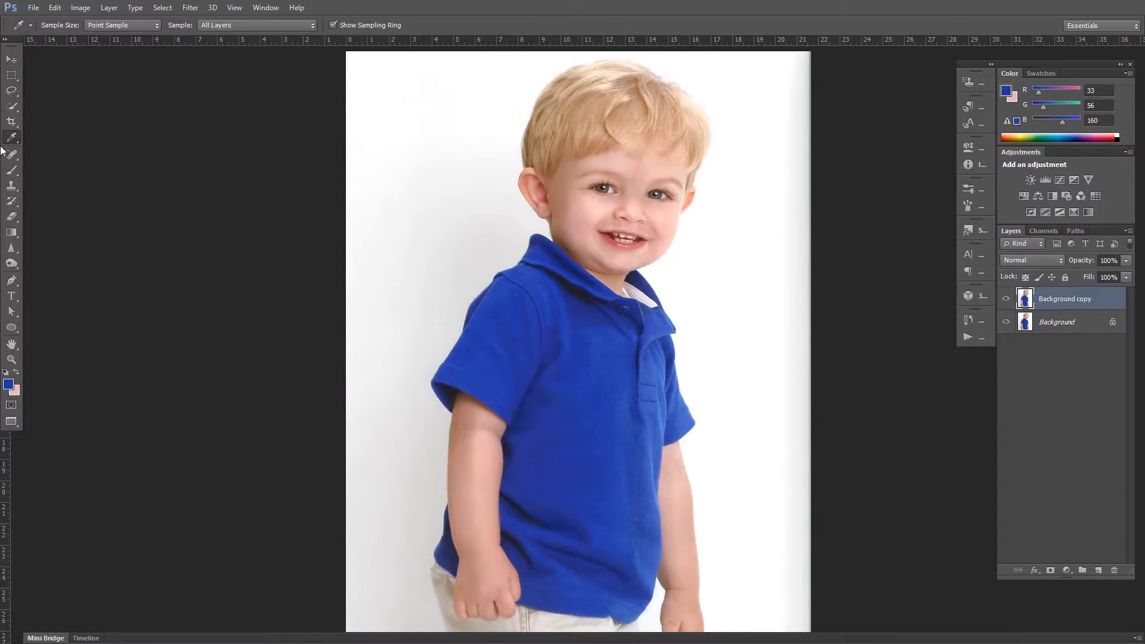
pyautogui.press('b')
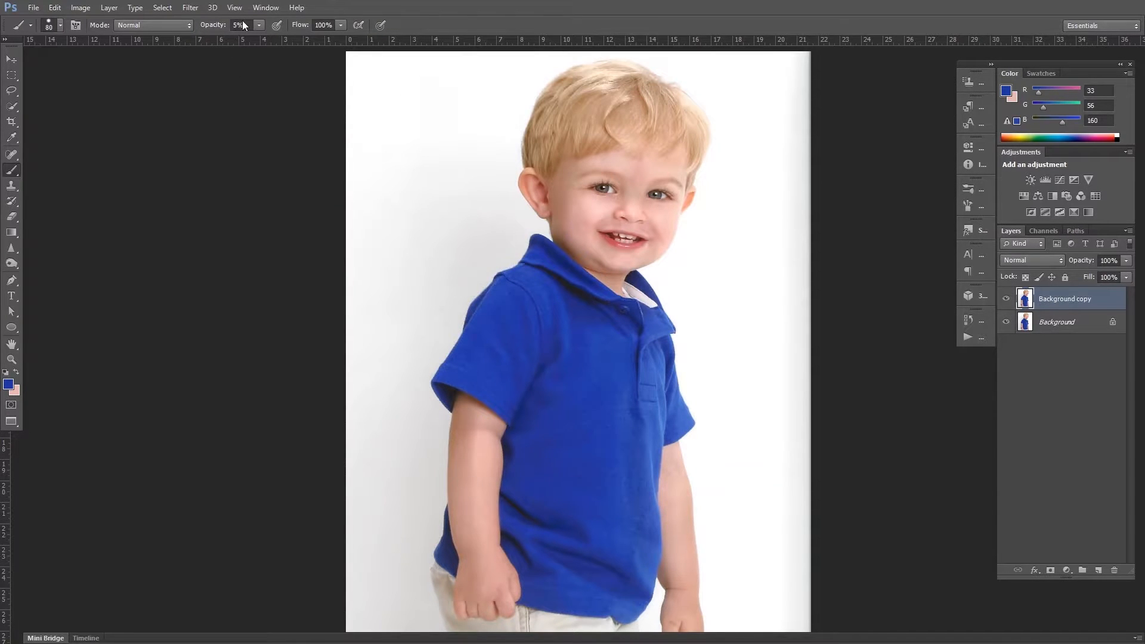
pyautogui.click(243, 24)
pyautogui.write('10')
pyautogui.press('Return')
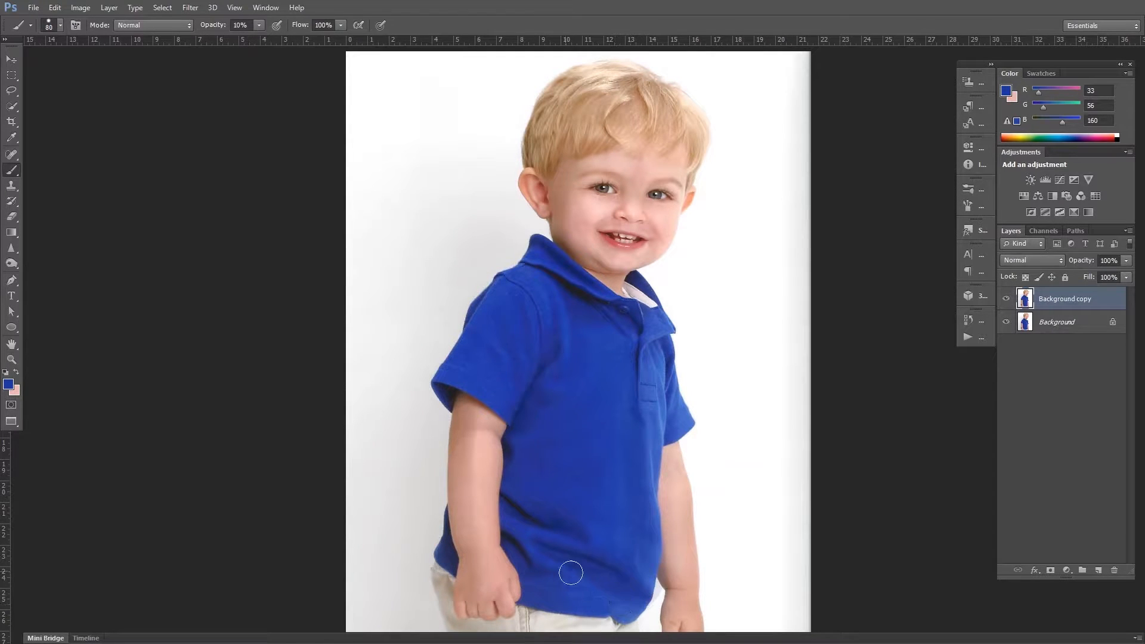
# - Compare the smoothed shirt with the original by repeatedly hiding and showing the Background copy layer
pyautogui.click(1006, 299)
pyautogui.click(1006, 299)
pyautogui.click(1006, 301)
pyautogui.click(1006, 300)
pyautogui.click(1006, 300)
pyautogui.click(1006, 300)
# - Add a Brightness/Contrast adjustment layer and adjust the image contrast in it
pyautogui.click(1031, 180)
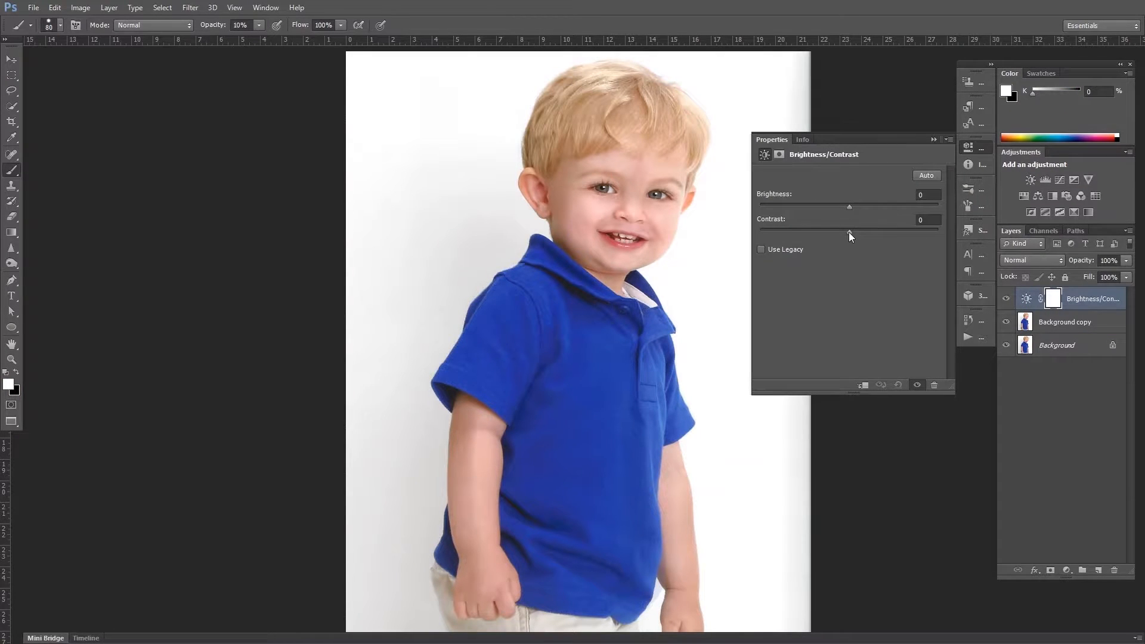
pyautogui.moveTo(849, 232); pyautogui.dragTo(847, 207)
pyautogui.click(933, 140)
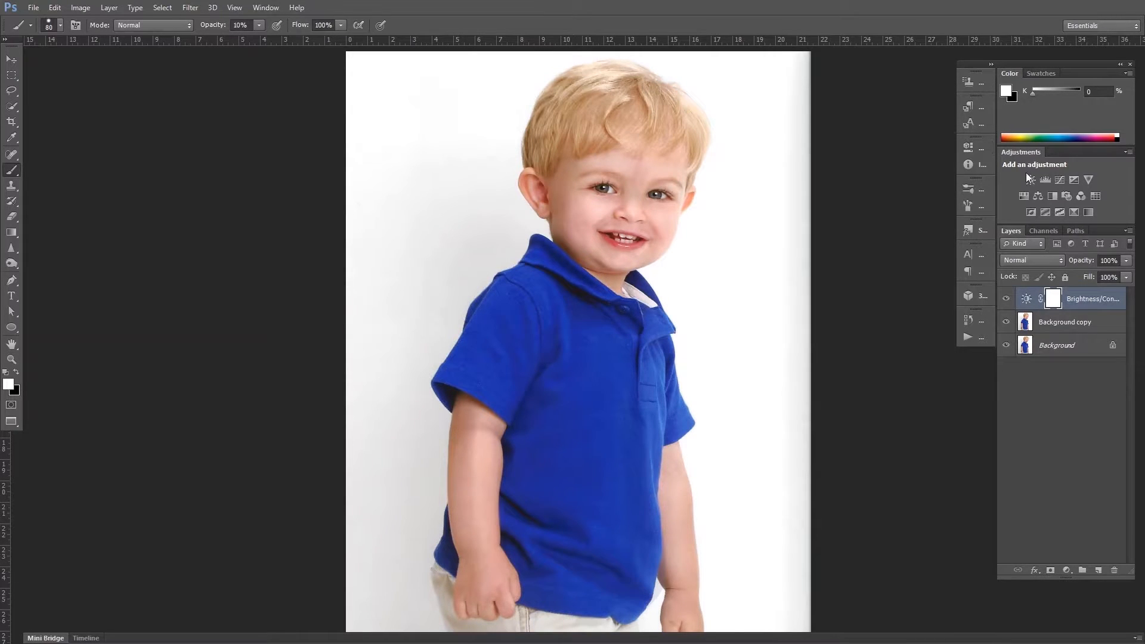
# - Add a Levels adjustment layer with the black input level at 26 and the white input level at 247
pyautogui.click(1043, 181)
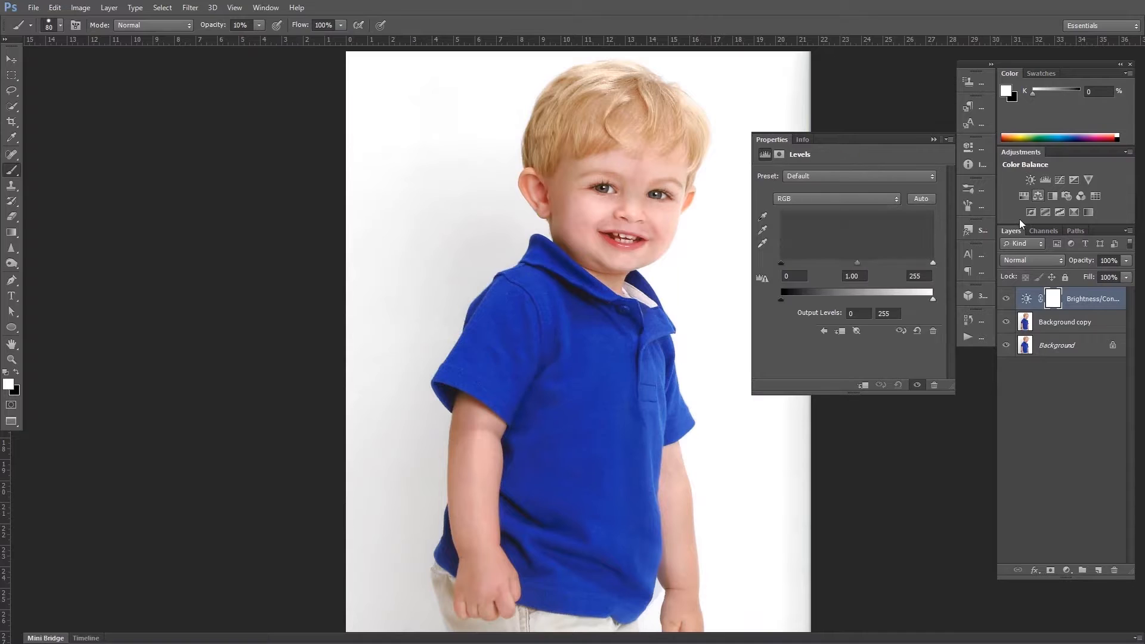
pyautogui.keyDown('alt'); pyautogui.click(781, 263); pyautogui.keyUp('alt')
pyautogui.moveTo(782, 263); pyautogui.dragTo(799, 264)
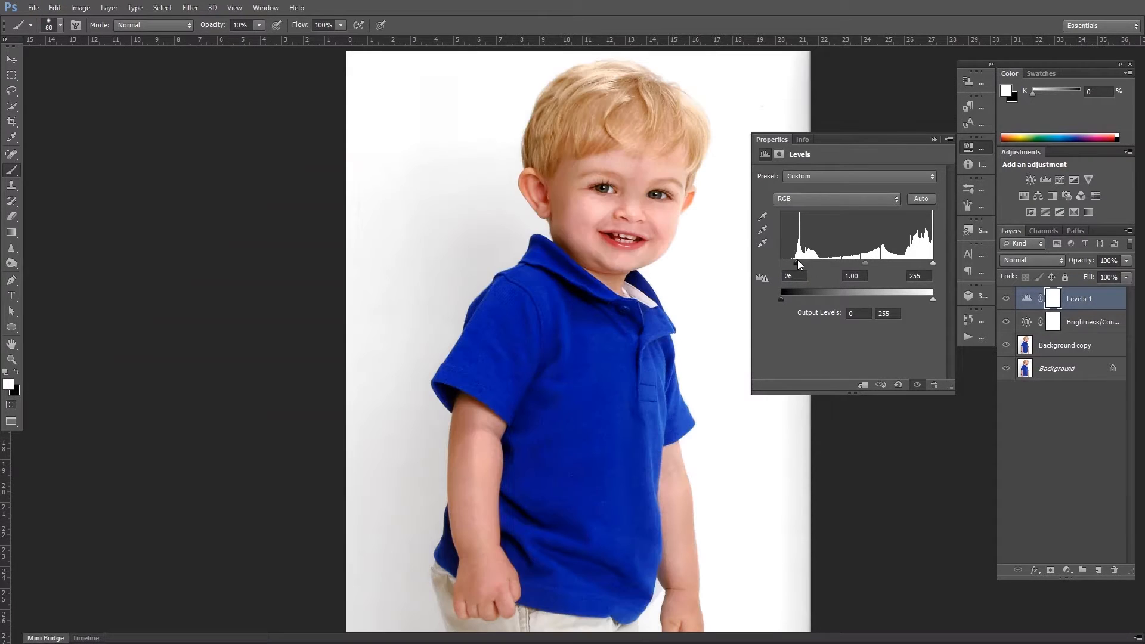
pyautogui.keyDown('alt'); pyautogui.click(933, 264); pyautogui.keyUp('alt')
pyautogui.moveTo(933, 265); pyautogui.dragTo(929, 267)
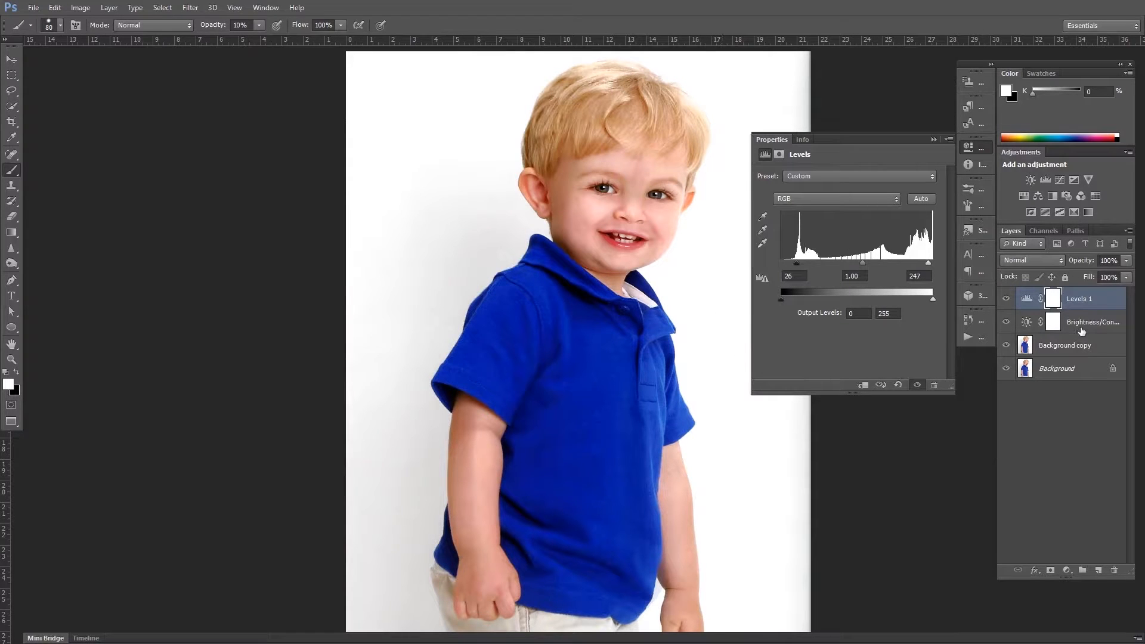
# - Compare the image with and without the Levels adjustment by hiding and showing the Levels 1 layer
pyautogui.click(1005, 300)
pyautogui.click(1005, 299)
pyautogui.click(934, 141)
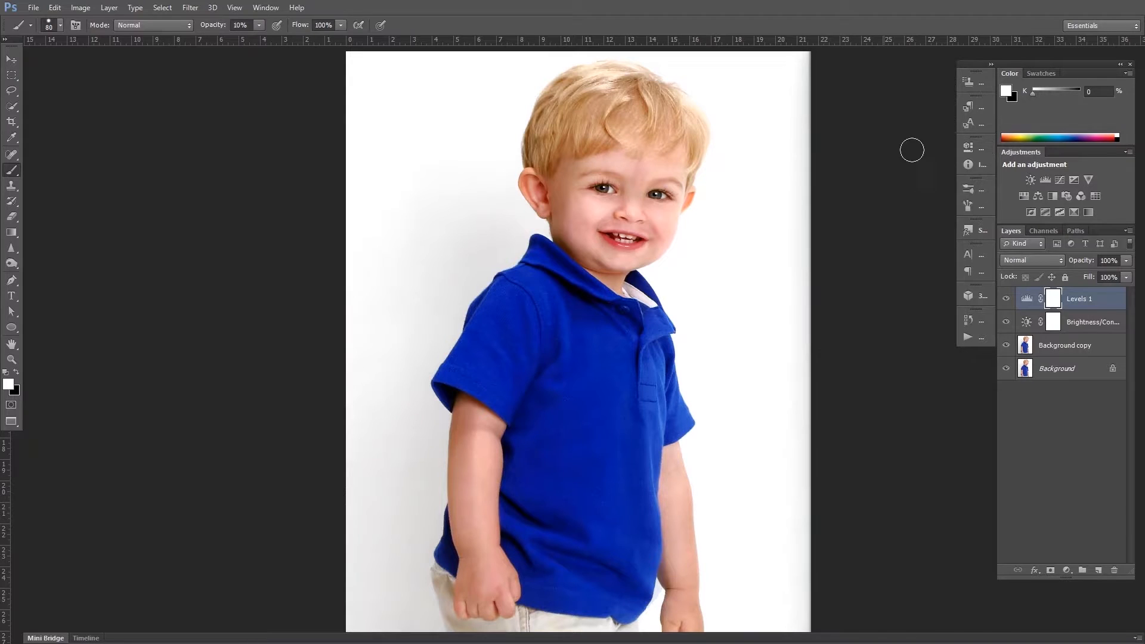
# - Add a Vibrance adjustment layer above Levels 1 and adjust its vibrance and saturation
pyautogui.click(1088, 180)
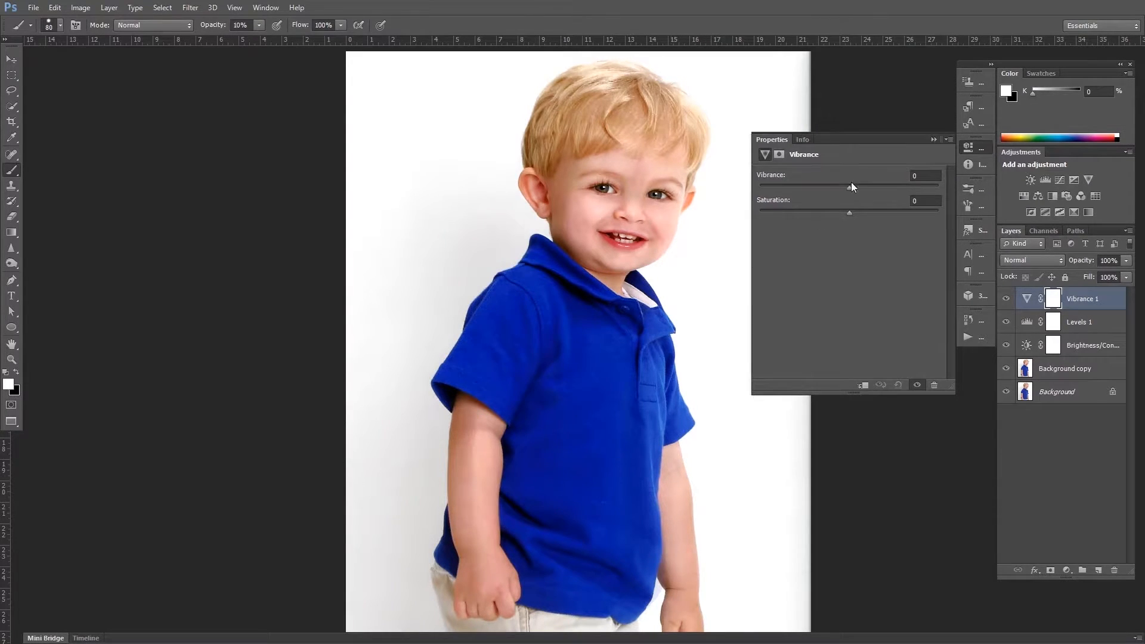
pyautogui.moveTo(849, 188); pyautogui.dragTo(850, 188)
pyautogui.moveTo(854, 187); pyautogui.dragTo(938, 195)
pyautogui.moveTo(862, 200); pyautogui.dragTo(837, 216)
pyautogui.moveTo(764, 220); pyautogui.dragTo(735, 218)
pyautogui.click(933, 140)
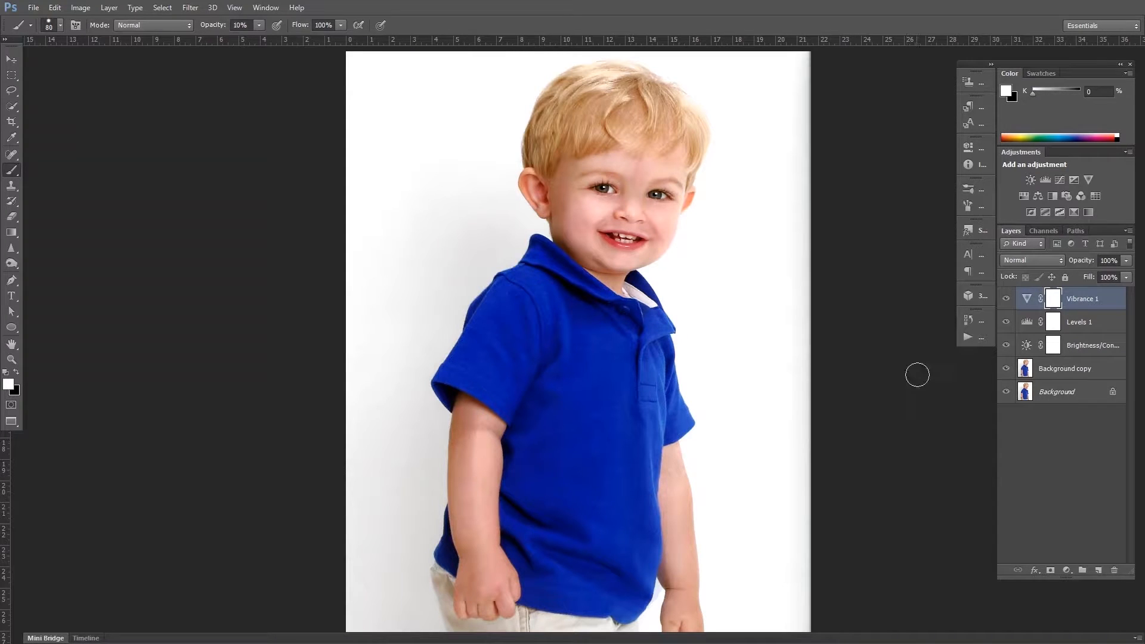
# - Add a Color Balance adjustment layer and shift its midtones toward yellow and red, with slightly more magenta
pyautogui.click(1037, 195)
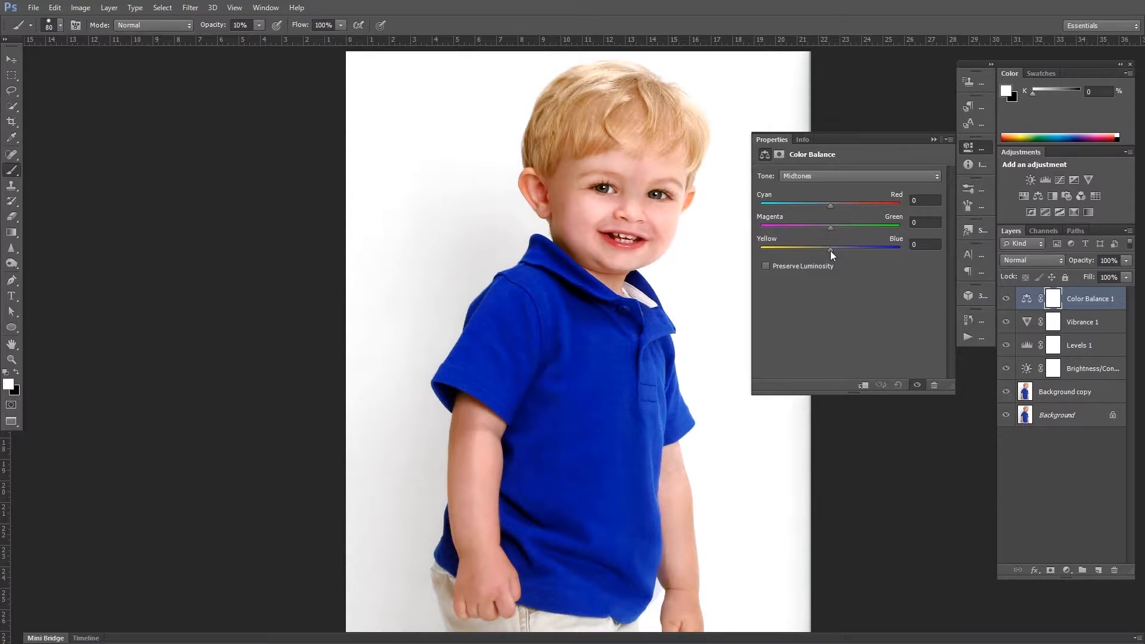
pyautogui.moveTo(825, 252); pyautogui.dragTo(819, 253)
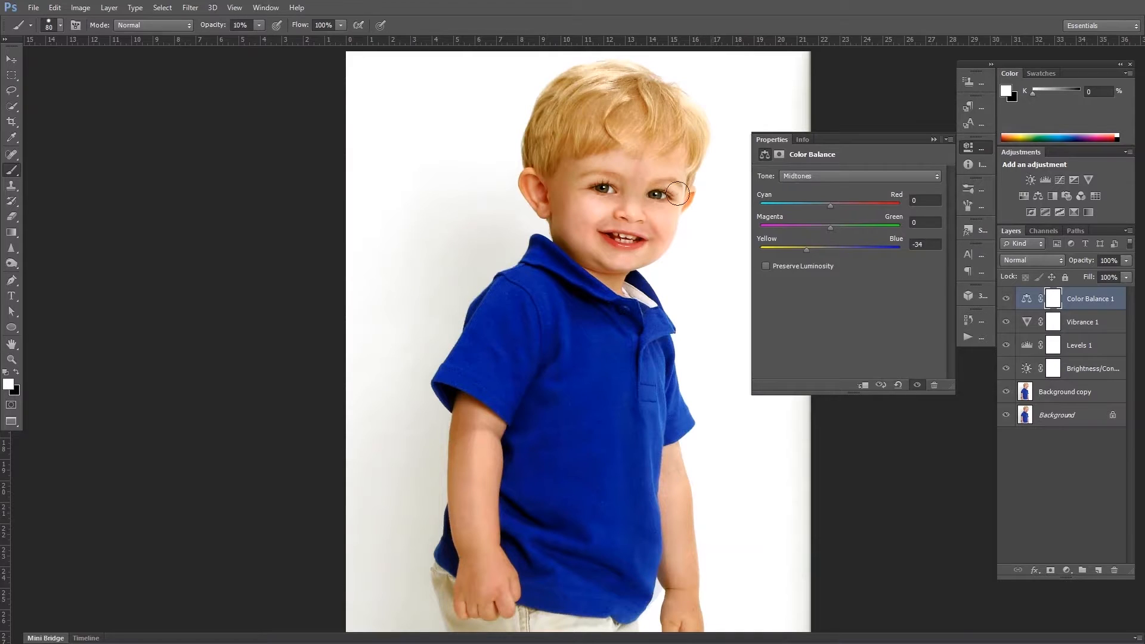
pyautogui.moveTo(805, 248); pyautogui.dragTo(802, 251)
pyautogui.moveTo(832, 203); pyautogui.dragTo(853, 202)
pyautogui.moveTo(825, 226); pyautogui.dragTo(823, 227)
pyautogui.click(933, 137)
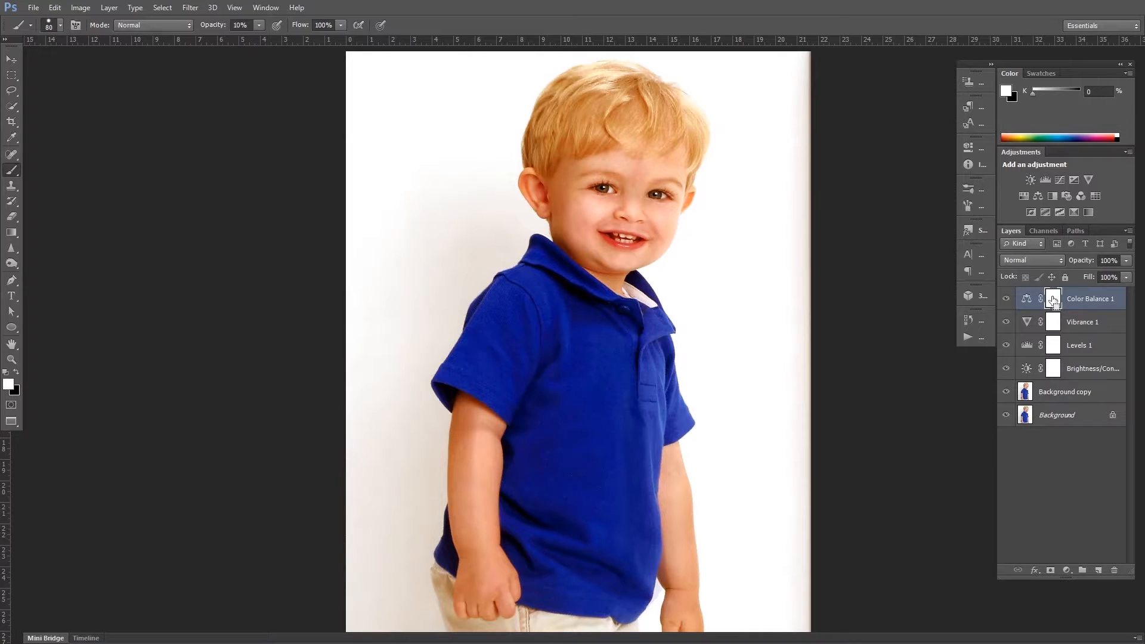
# - Invert the Color Balance 1 mask to black and paint the hair in white with the 10% opacity brush
pyautogui.hotkey('ctrl', 'i')
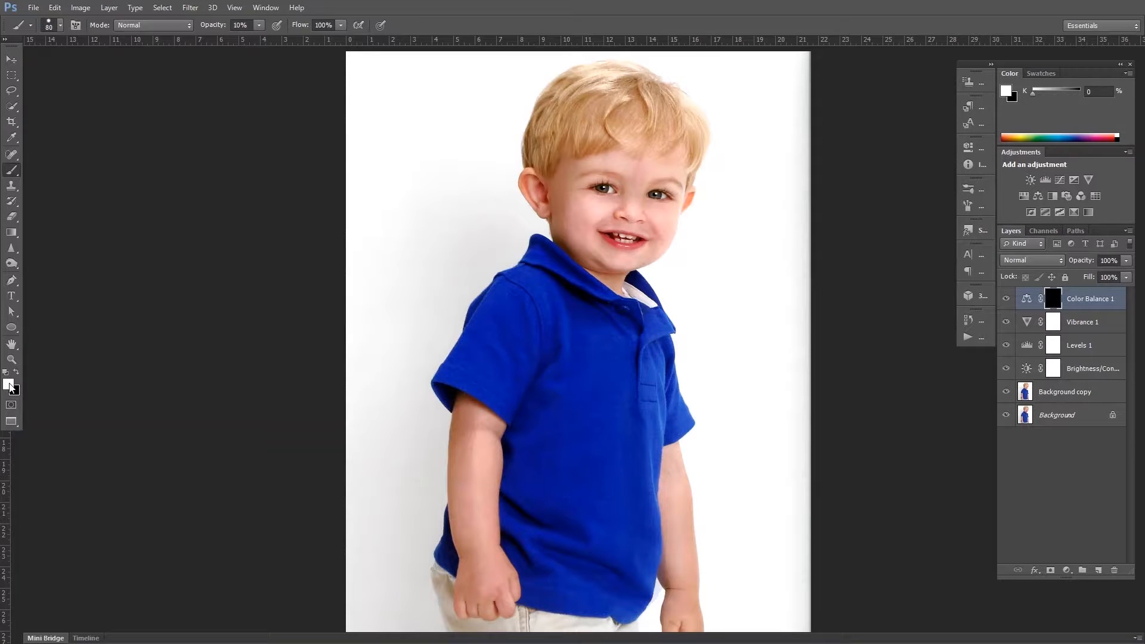
pyautogui.press('x')
pyautogui.press('x')
pyautogui.press('x')
pyautogui.press('x')
# - Compare the hair with Color Balance 1 hidden and shown, and set that layer's opacity to 74%
pyautogui.click(1005, 300)
pyautogui.click(1006, 300)
pyautogui.click(1006, 300)
pyautogui.click(1005, 300)
pyautogui.click(1126, 261)
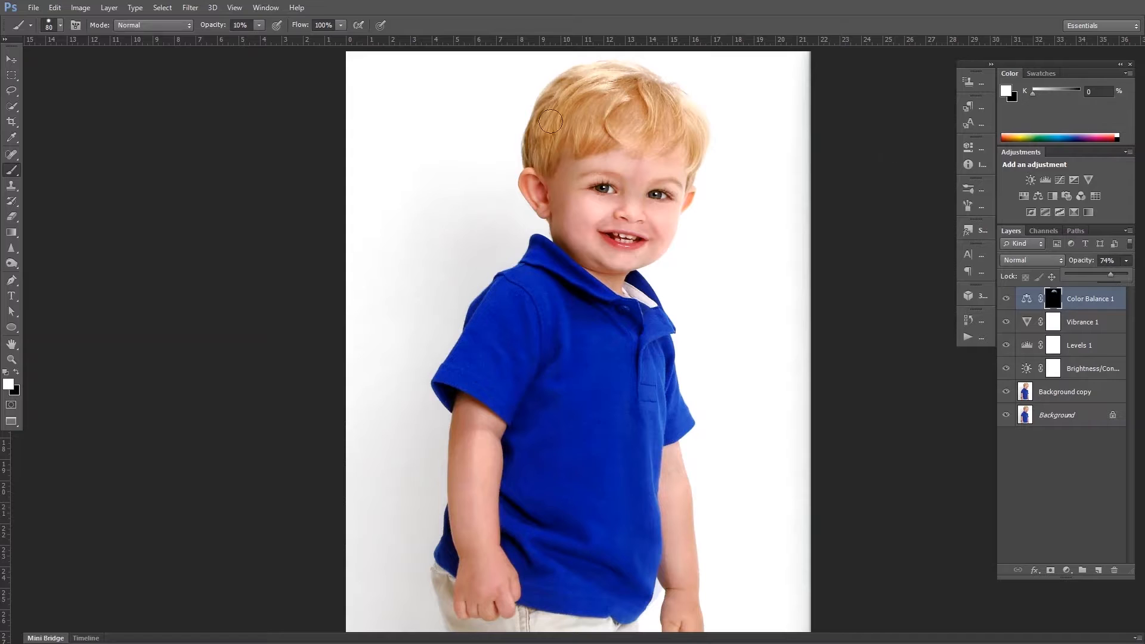
pyautogui.click(896, 174)
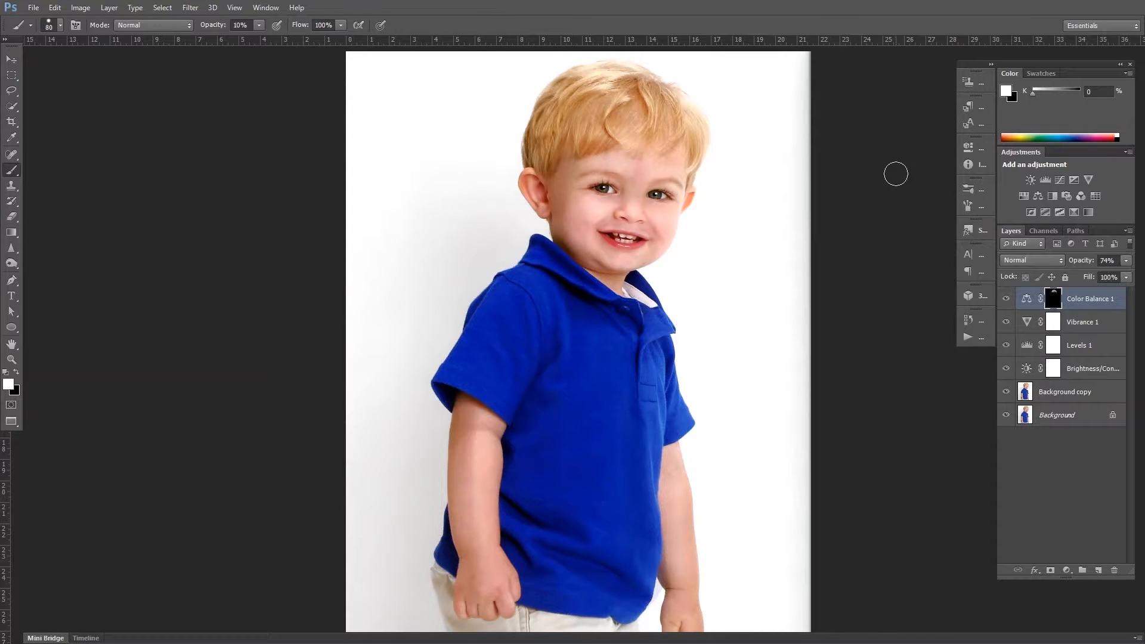
# - Add a second Color Balance adjustment layer with midtones at +34 toward green and -19 toward yellow
pyautogui.click(1037, 196)
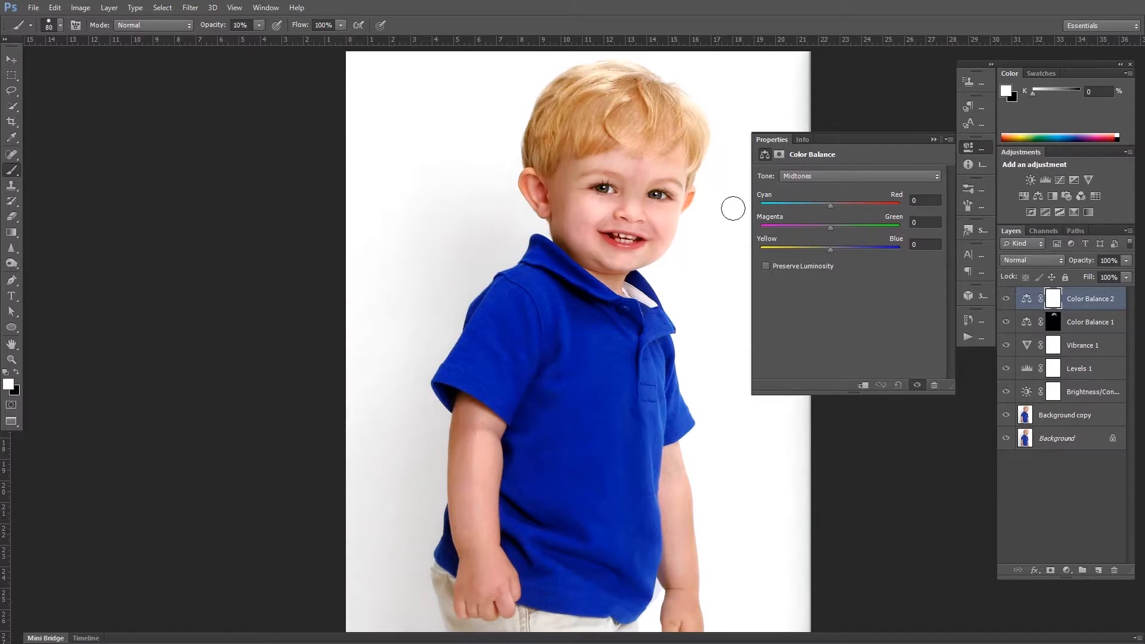
pyautogui.moveTo(830, 227)
pyautogui.mouseDown()
pyautogui.moveTo(861, 228)
pyautogui.moveTo(827, 249)
pyautogui.mouseUp()
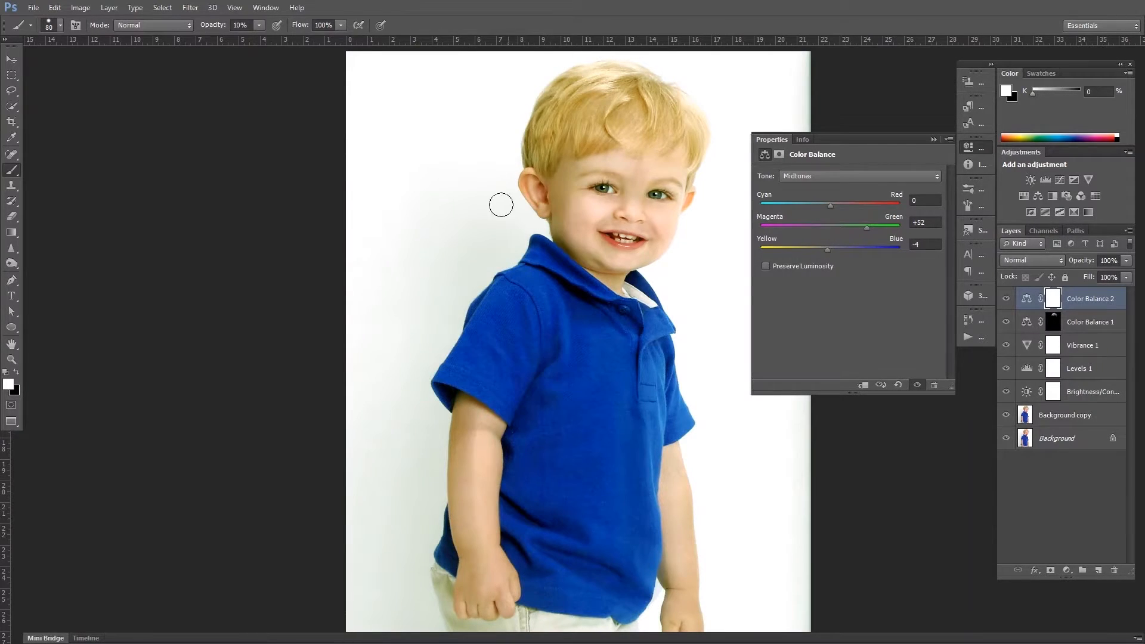
pyautogui.moveTo(827, 251); pyautogui.dragTo(816, 250)
pyautogui.moveTo(863, 227); pyautogui.dragTo(856, 230)
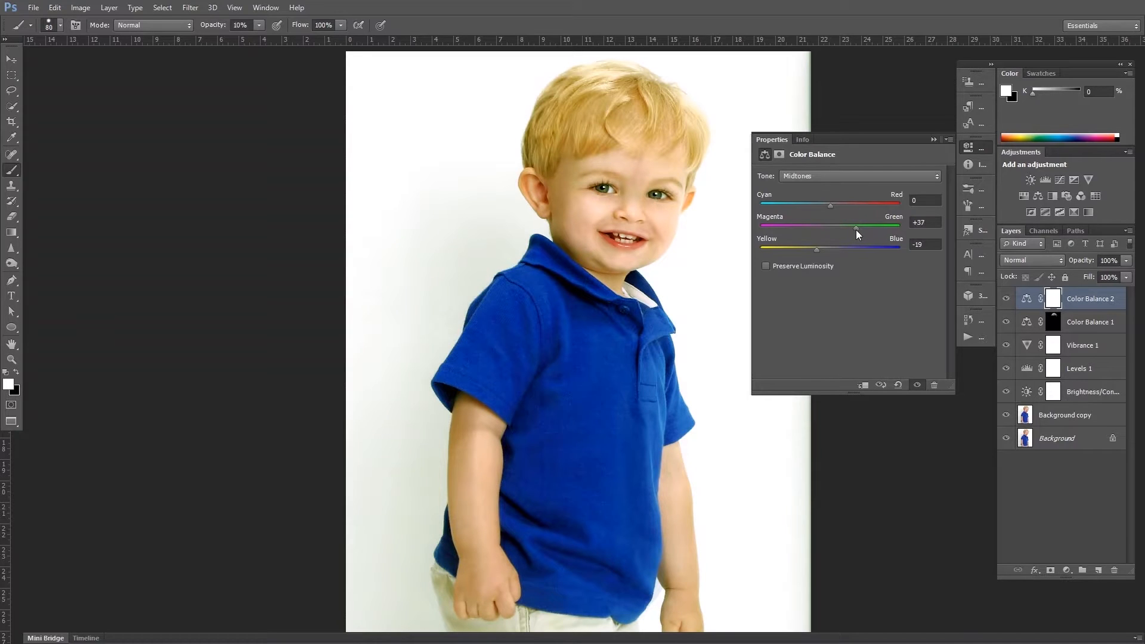
pyautogui.click(932, 141)
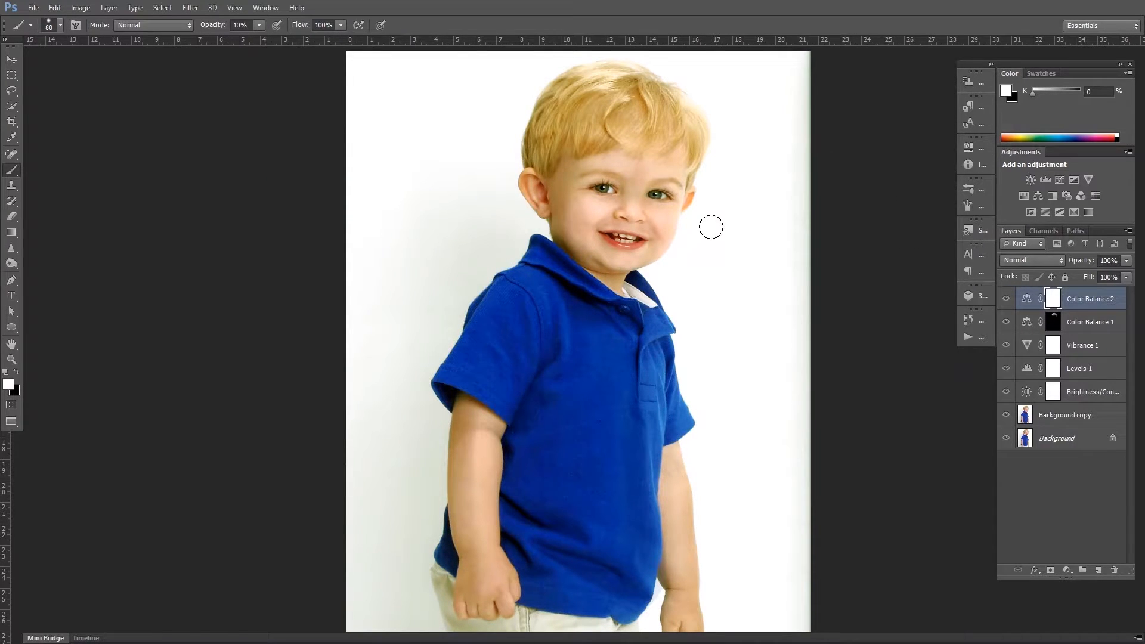
# - Invert the Color Balance 2 mask to black and reveal the green tint on the eyes with a size 40 brush
pyautogui.hotkey('ctrl', 'i')
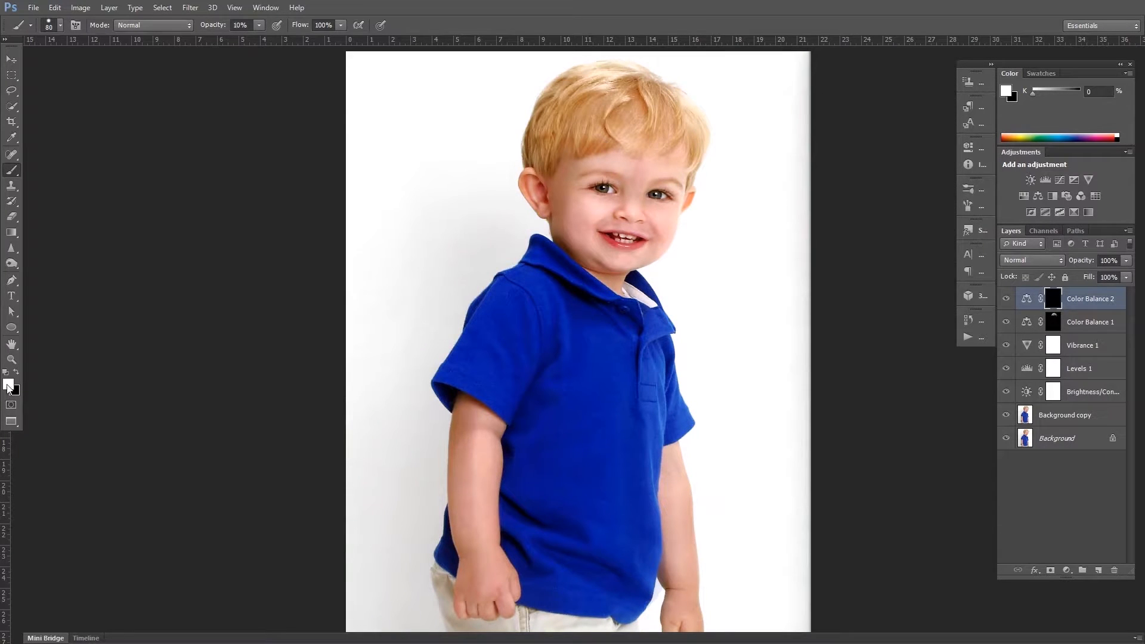
pyautogui.press('[')
pyautogui.press('[')
pyautogui.press('[')
pyautogui.click(1007, 303)
pyautogui.click(1007, 303)
# - Add a third Color Balance adjustment layer with midtones at cyan -23, magenta -13 and blue +29
pyautogui.click(1038, 196)
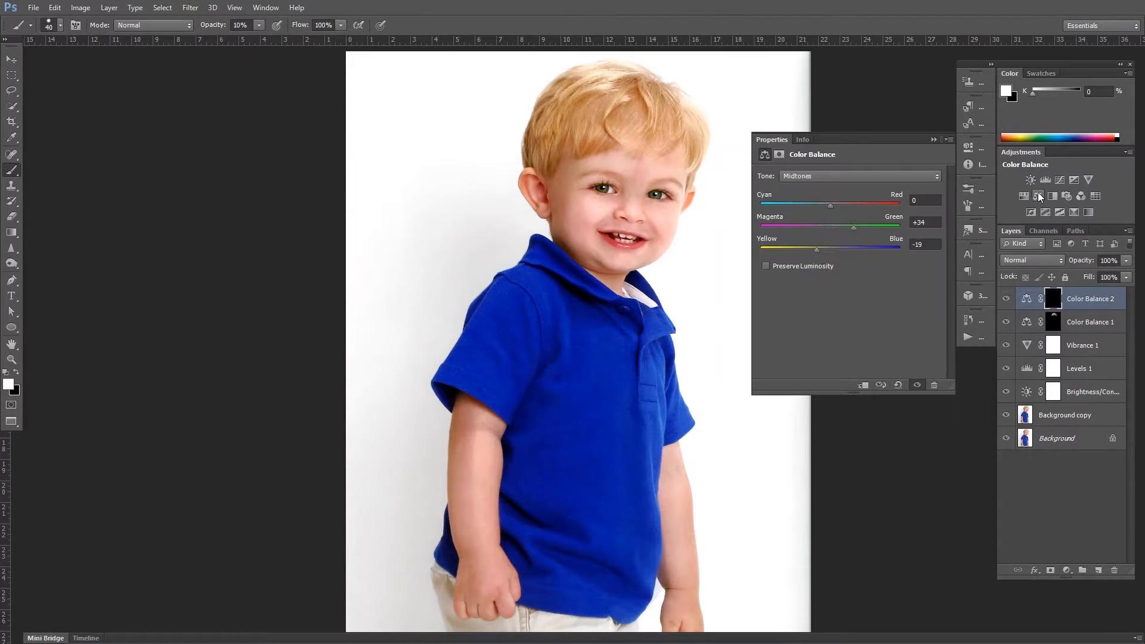
pyautogui.moveTo(841, 247); pyautogui.dragTo(849, 247)
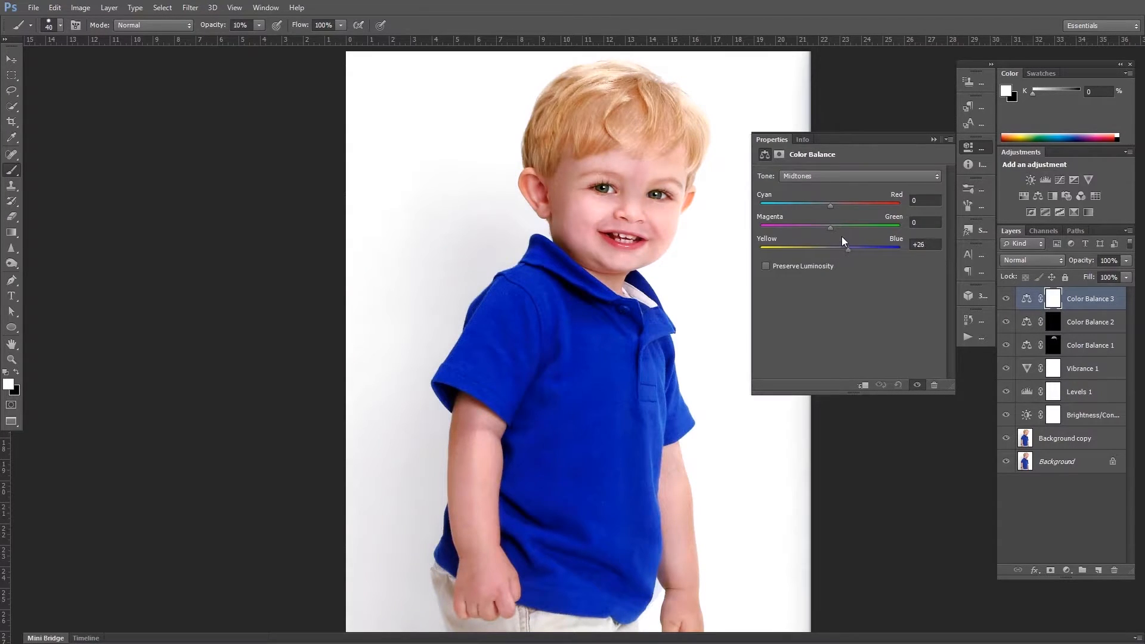
pyautogui.moveTo(830, 204); pyautogui.dragTo(822, 232)
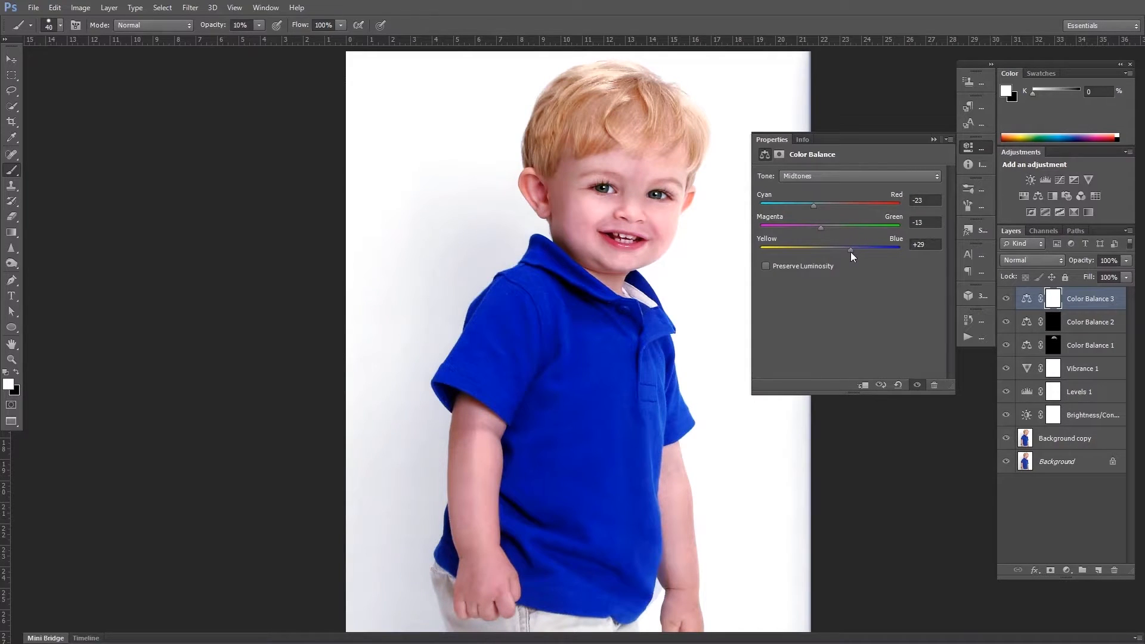
pyautogui.click(933, 140)
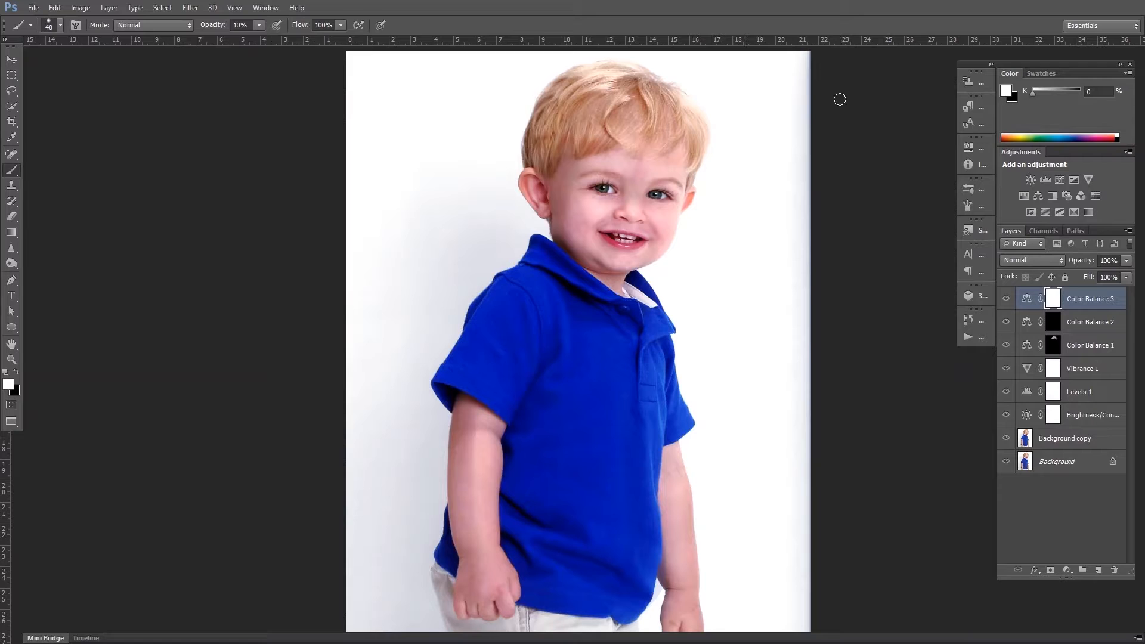
# - Invert the Color Balance 3 mask to black and paint the shirt in white with a size 150 brush, comparing before and after
pyautogui.hotkey('ctrl', 'i')
pyautogui.press(']')
pyautogui.press(']')
pyautogui.press(']')
pyautogui.press(']')
pyautogui.press(']')
pyautogui.press(']')
pyautogui.press(']')
pyautogui.press(']')
pyautogui.press('Return')
pyautogui.press('Return')
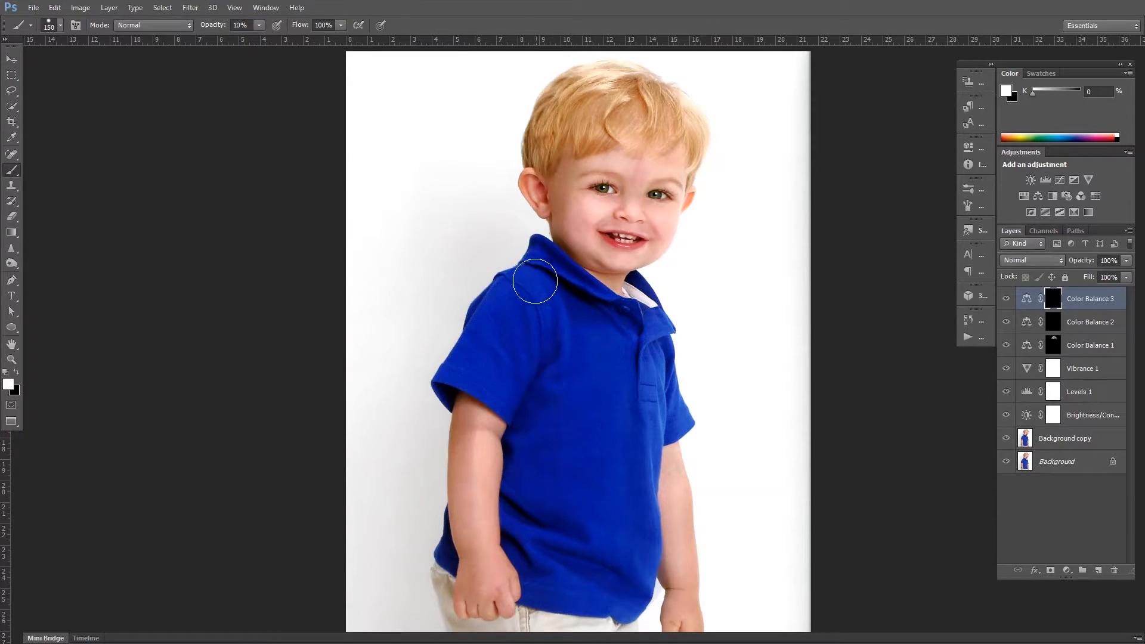
pyautogui.moveTo(478, 347)
pyautogui.mouseDown()
pyautogui.moveTo(502, 306)
pyautogui.moveTo(468, 361)
pyautogui.moveTo(511, 347)
pyautogui.moveTo(519, 323)
pyautogui.moveTo(524, 384)
pyautogui.mouseUp()
pyautogui.moveTo(574, 327)
pyautogui.mouseDown()
pyautogui.moveTo(640, 418)
pyautogui.moveTo(618, 431)
pyautogui.moveTo(628, 500)
pyautogui.moveTo(596, 584)
pyautogui.moveTo(625, 545)
pyautogui.moveTo(652, 351)
pyautogui.moveTo(658, 415)
pyautogui.moveTo(649, 423)
pyautogui.moveTo(645, 352)
pyautogui.moveTo(658, 381)
pyautogui.moveTo(665, 421)
pyautogui.moveTo(643, 330)
pyautogui.moveTo(565, 296)
pyautogui.moveTo(531, 261)
pyautogui.moveTo(650, 343)
pyautogui.moveTo(553, 299)
pyautogui.moveTo(543, 273)
pyautogui.moveTo(490, 369)
pyautogui.moveTo(519, 371)
pyautogui.moveTo(542, 304)
pyautogui.moveTo(530, 508)
pyautogui.moveTo(583, 580)
pyautogui.moveTo(555, 561)
pyautogui.moveTo(556, 289)
pyautogui.moveTo(636, 353)
pyautogui.moveTo(628, 420)
pyautogui.moveTo(591, 332)
pyautogui.mouseUp()
pyautogui.click(1005, 299)
pyautogui.click(1005, 298)
# - Stamp all visible layers into a new top layer and hide every layer between it and the Background
pyautogui.hotkey('ctrl', 'alt', 'shift', 'e')
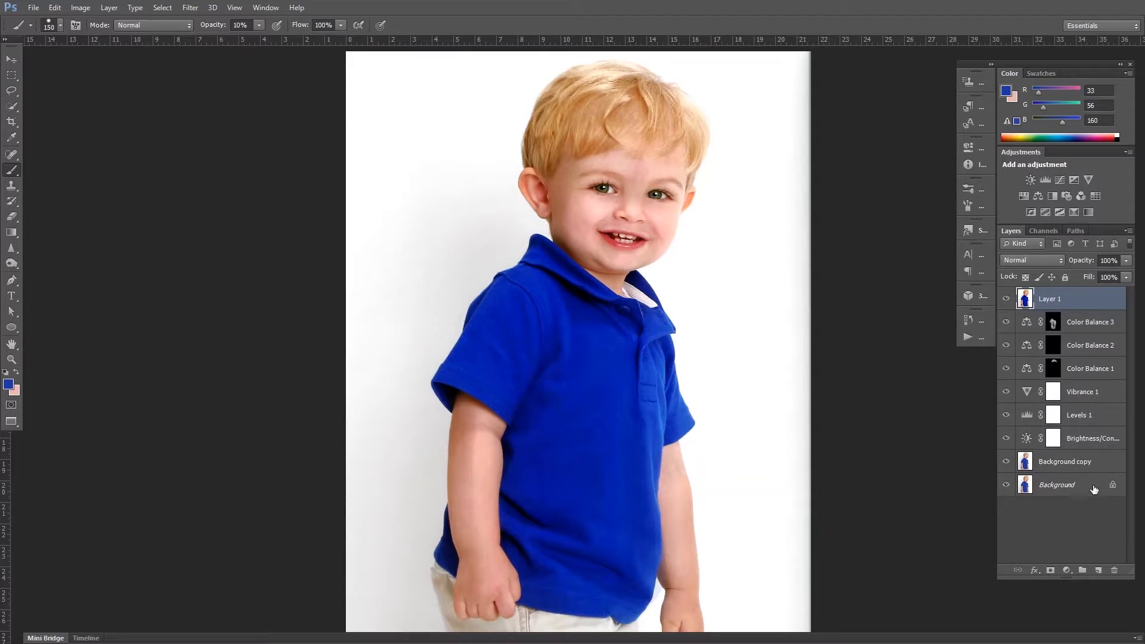
pyautogui.click(1006, 322)
pyautogui.click(1006, 346)
pyautogui.click(1006, 369)
pyautogui.click(1006, 392)
pyautogui.click(1006, 415)
pyautogui.click(1007, 439)
pyautogui.click(1006, 462)
# - Compare the retouched portrait with the original by repeatedly hiding and showing the merged Layer 1
pyautogui.click(1006, 299)
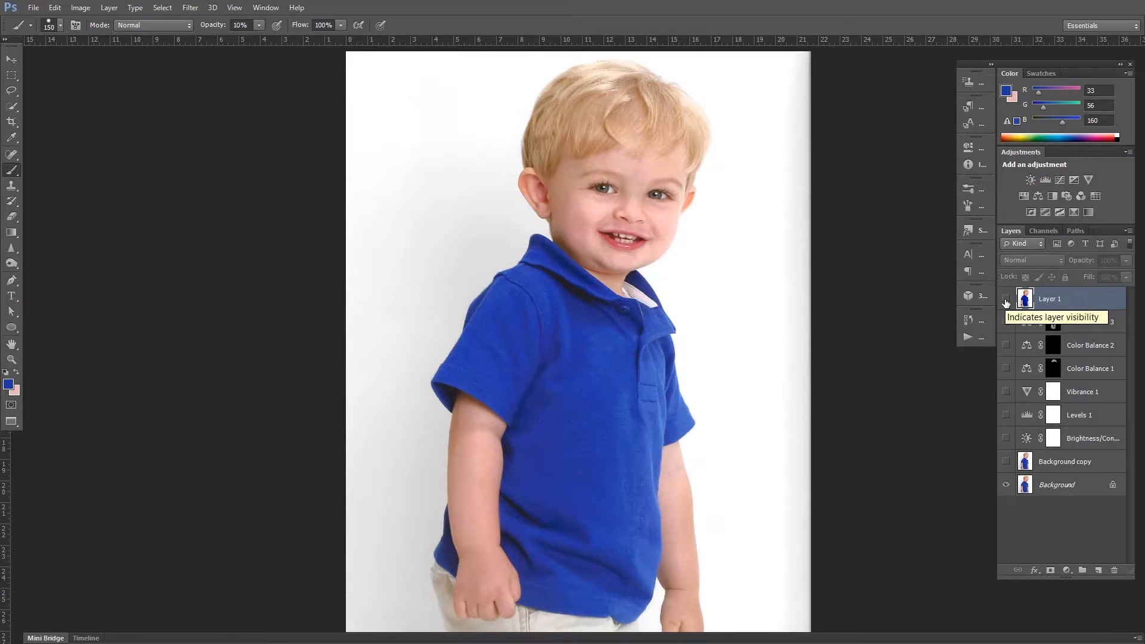
pyautogui.click(1005, 300)
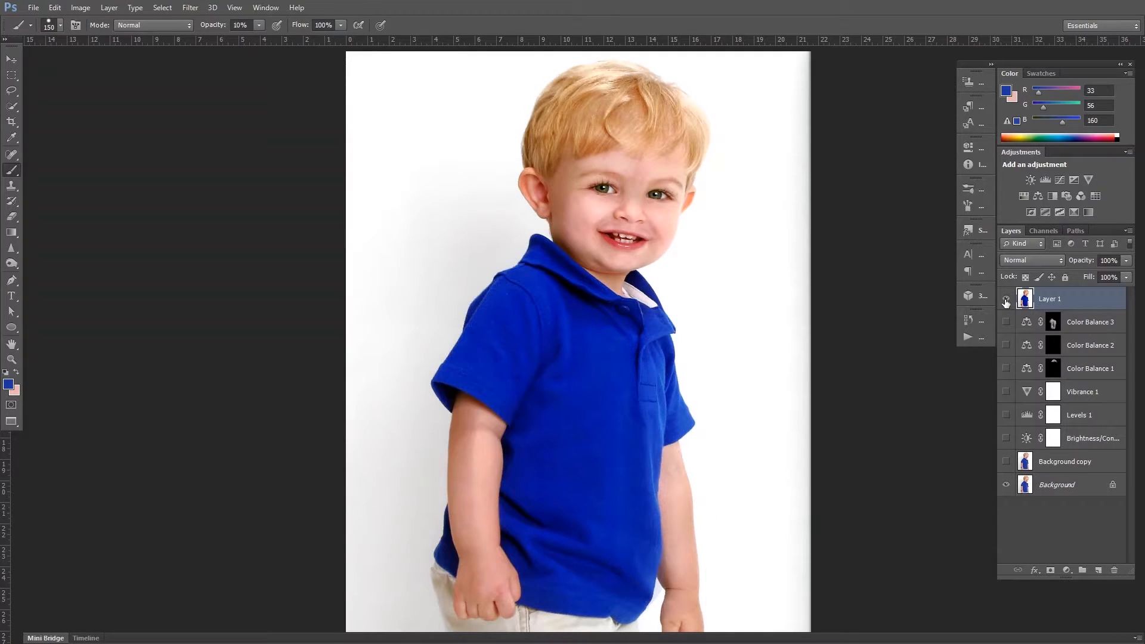
pyautogui.click(1005, 300)
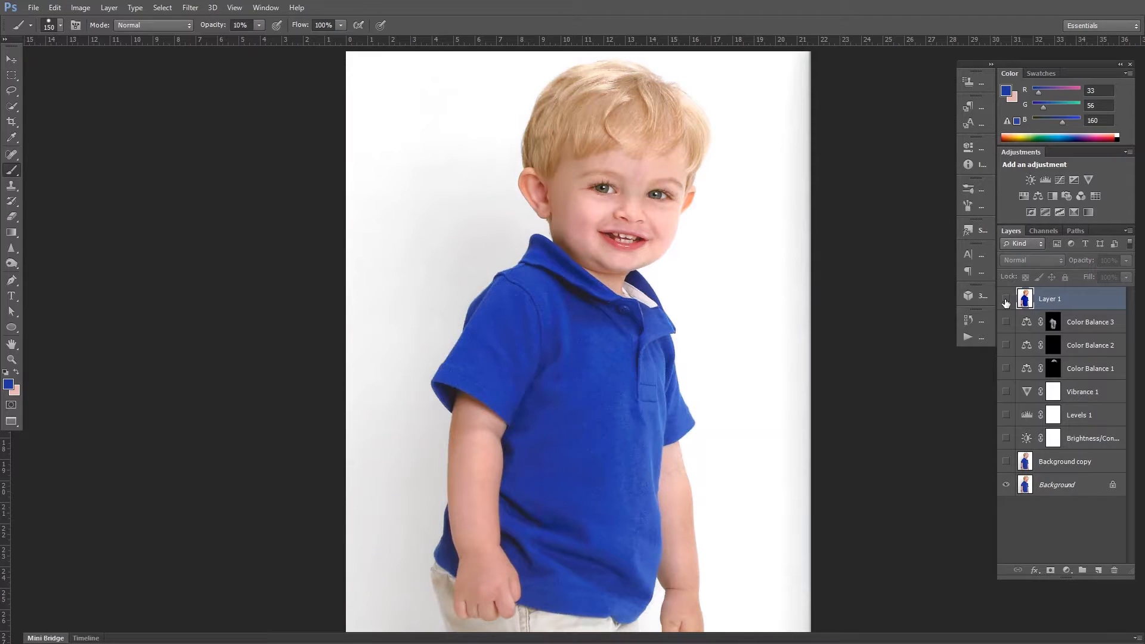
pyautogui.click(1006, 300)
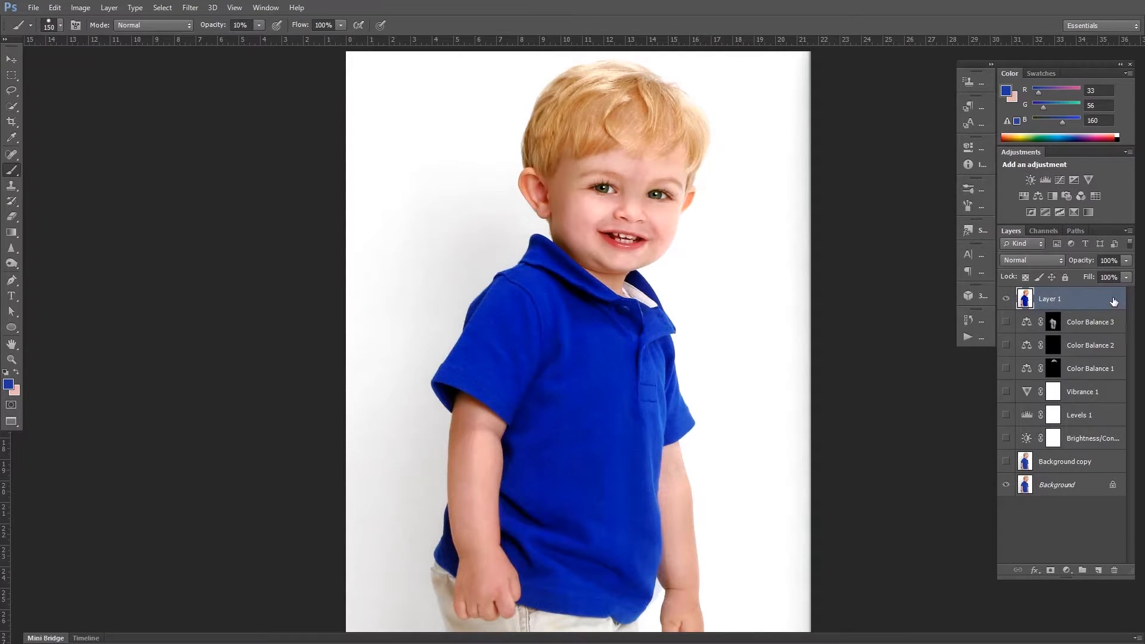
# - Hide the merged Layer 1 and show the adjustment layers and the Background copy again
pyautogui.click(1006, 301)
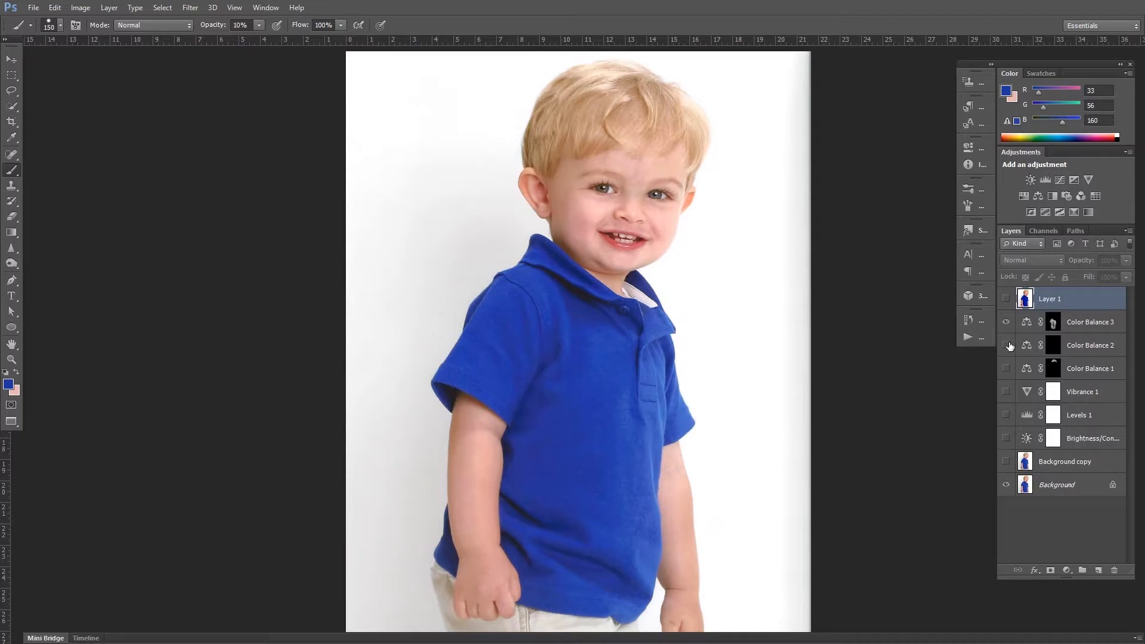
pyautogui.click(1006, 438)
pyautogui.click(1006, 461)
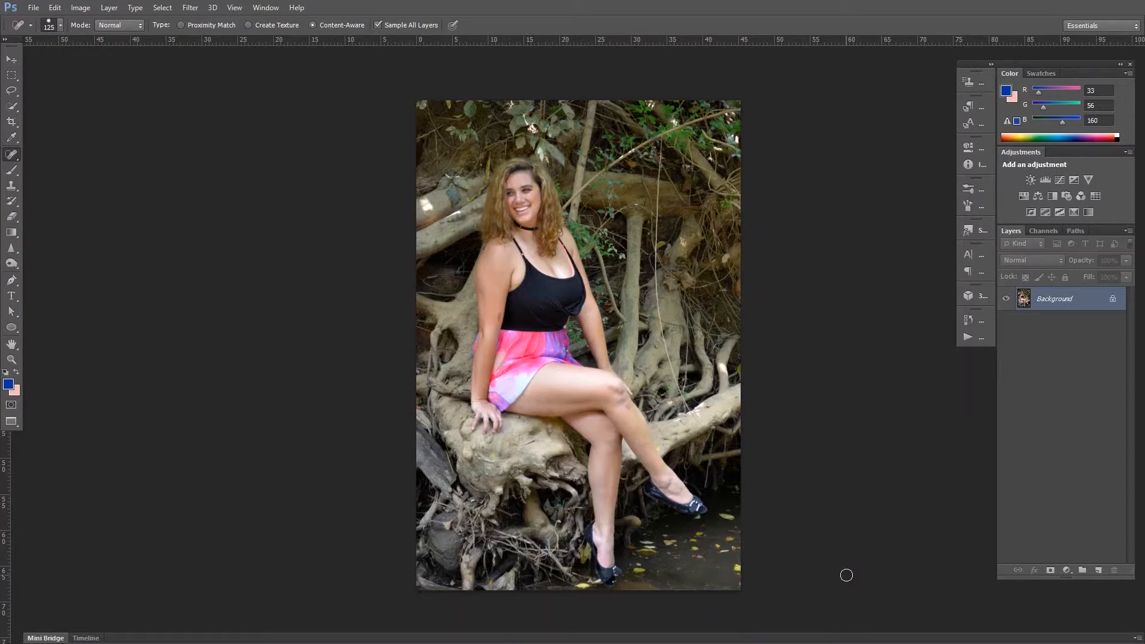
# - Switch to the portrait of the woman on the tree roots and duplicate its Background layer
pyautogui.press('b')
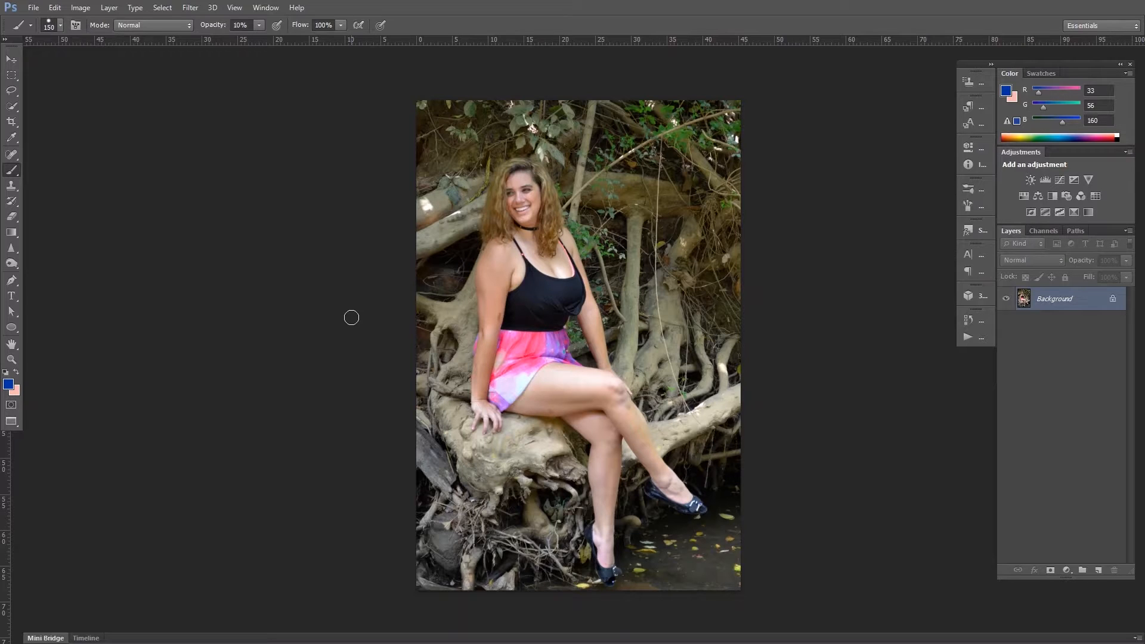
pyautogui.moveTo(1086, 305); pyautogui.dragTo(1098, 570)
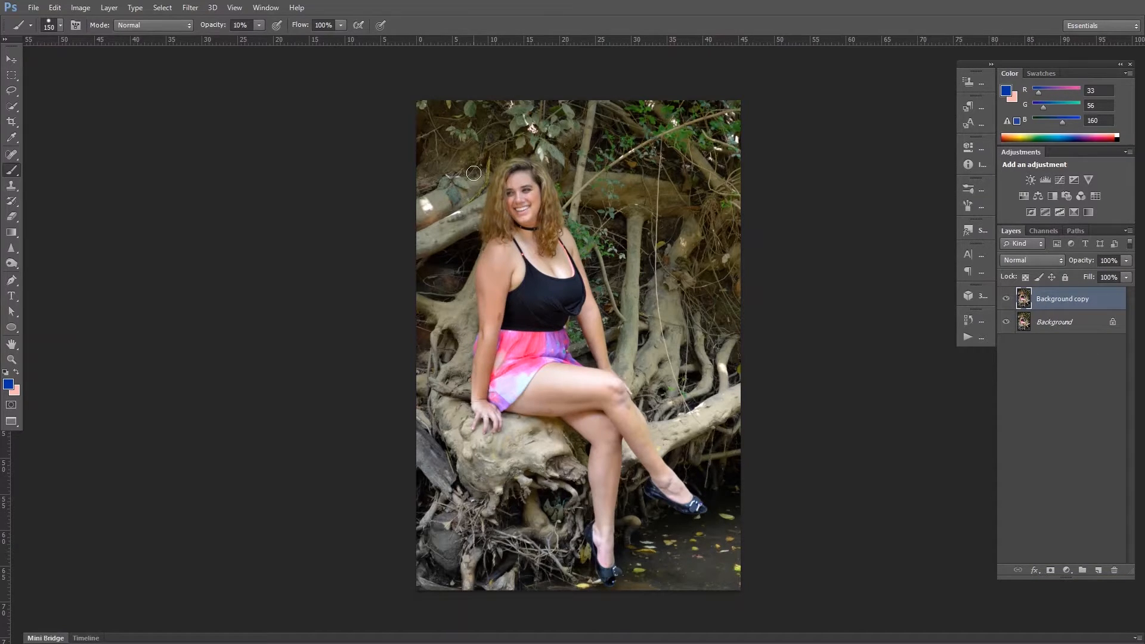
# - Sample a light and a darker skin tone from the woman's face as the painting colors and ready the Brush tool at 10% opacity
pyautogui.press('i')
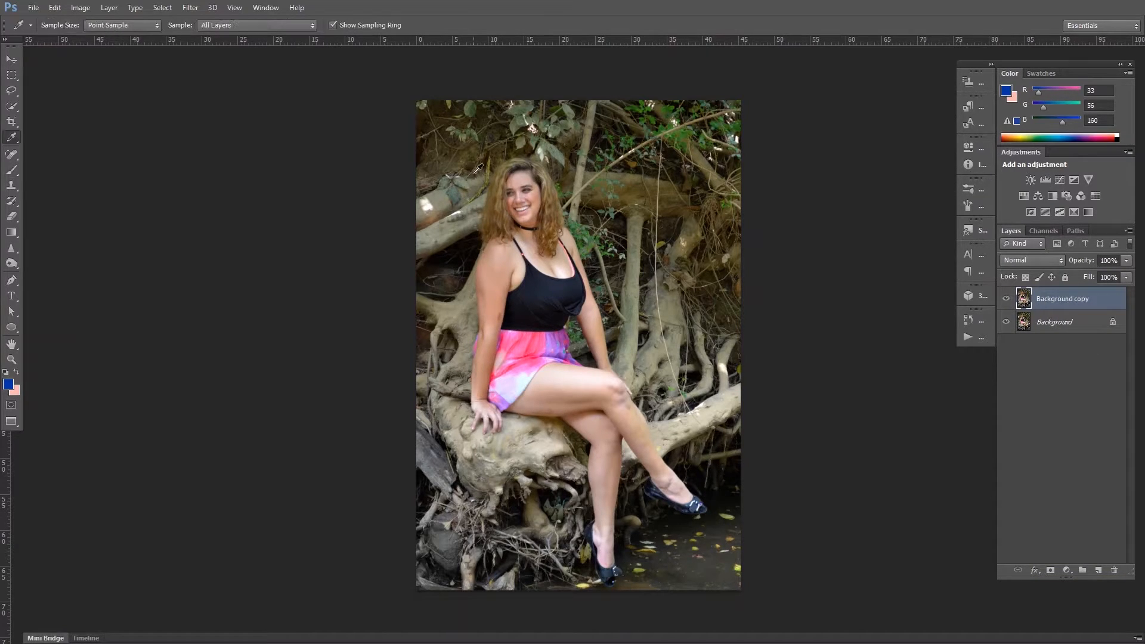
pyautogui.click(530, 213)
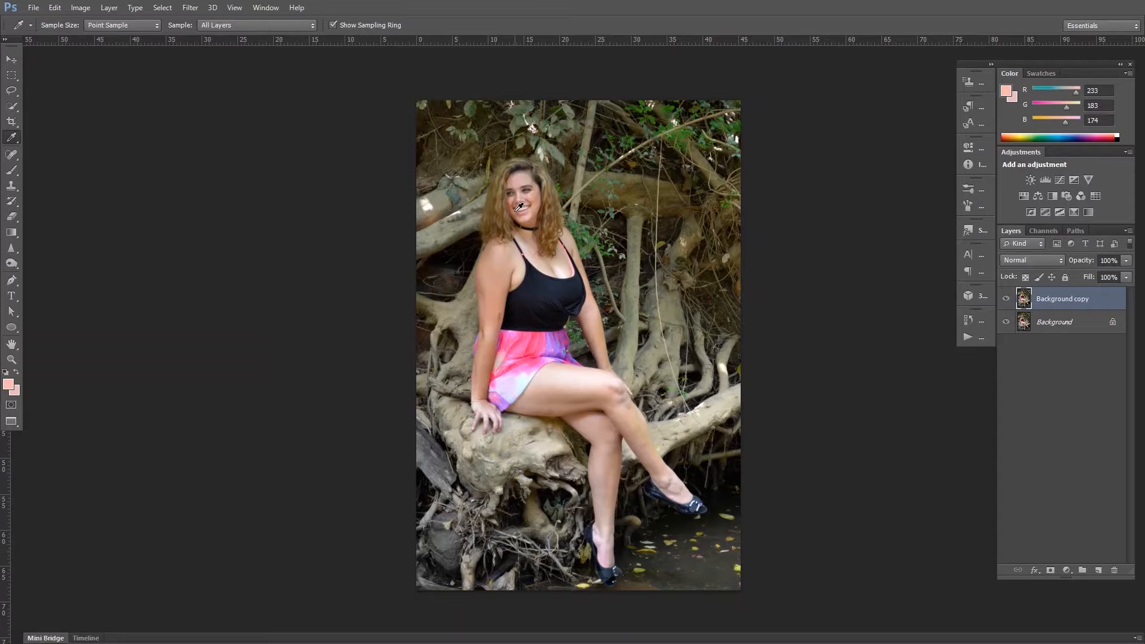
pyautogui.click(539, 197)
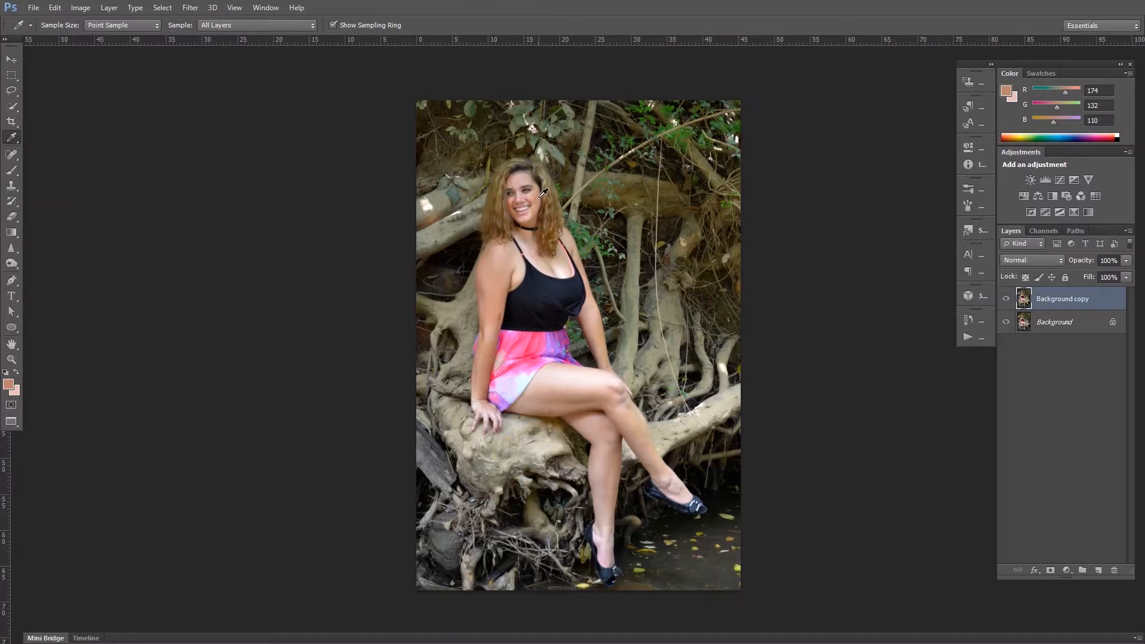
pyautogui.click(539, 196)
pyautogui.click(538, 162)
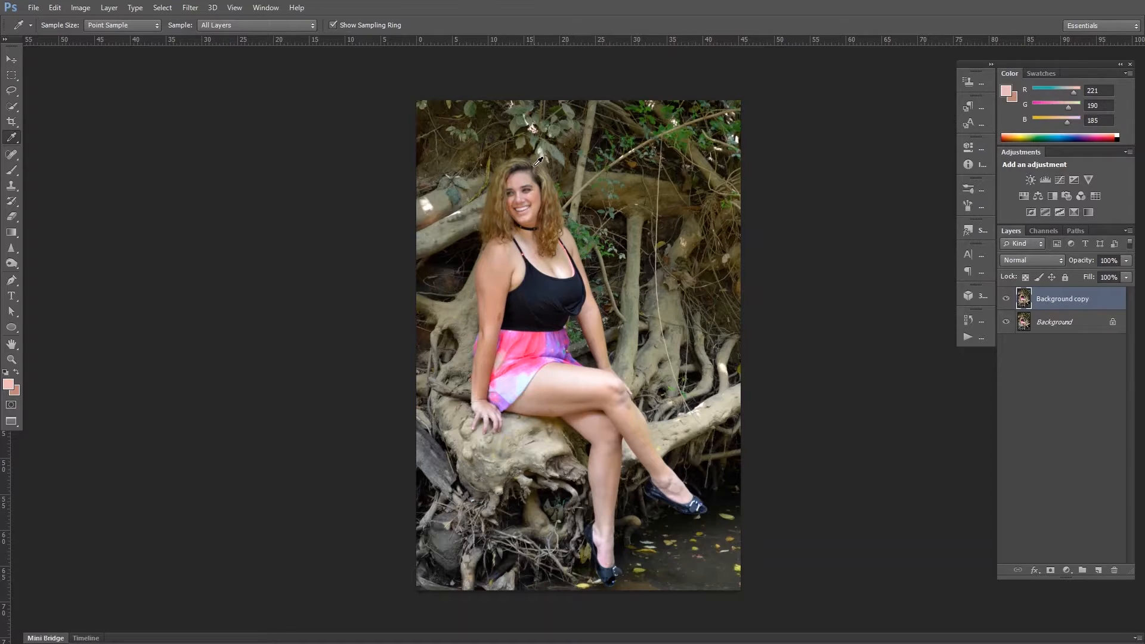
pyautogui.press('b')
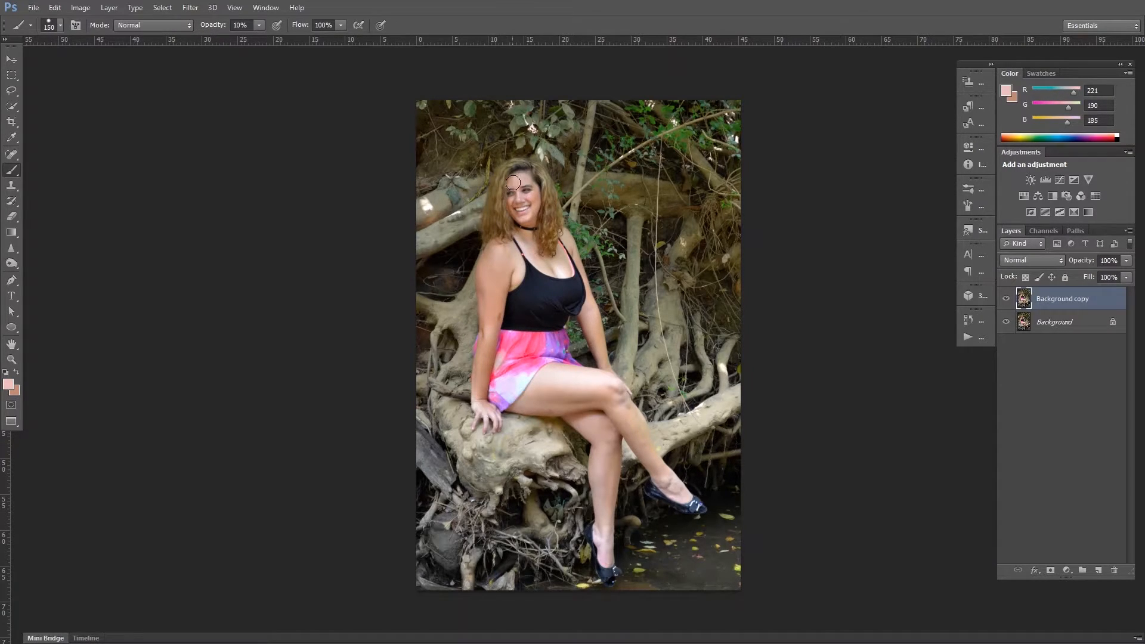
pyautogui.hotkey('ctrl', '+')
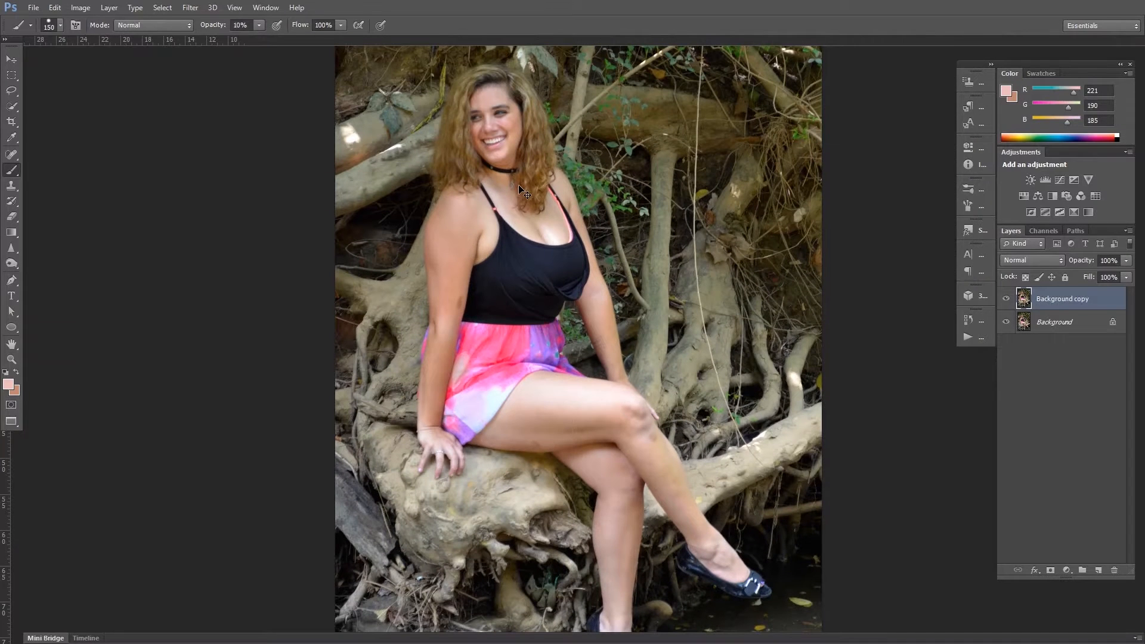
pyautogui.scroll(2, 504, 182)
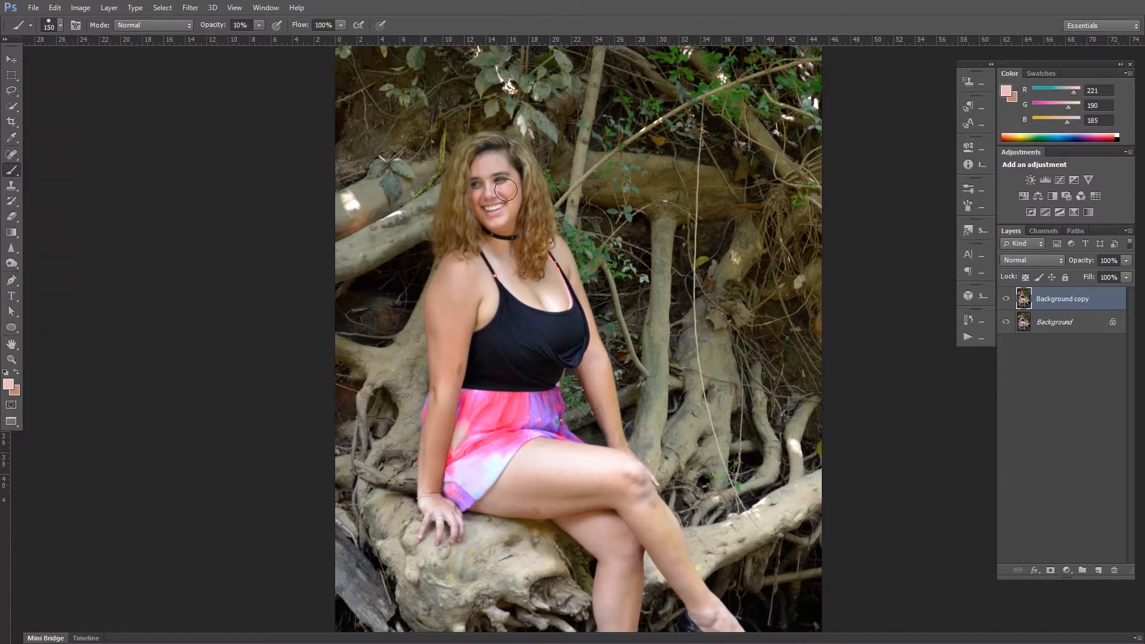
# - Paint the light skin tone over the woman's face, neck and shoulder with a 100 px brush at 10% opacity
pyautogui.hotkey('ctrl', '+')
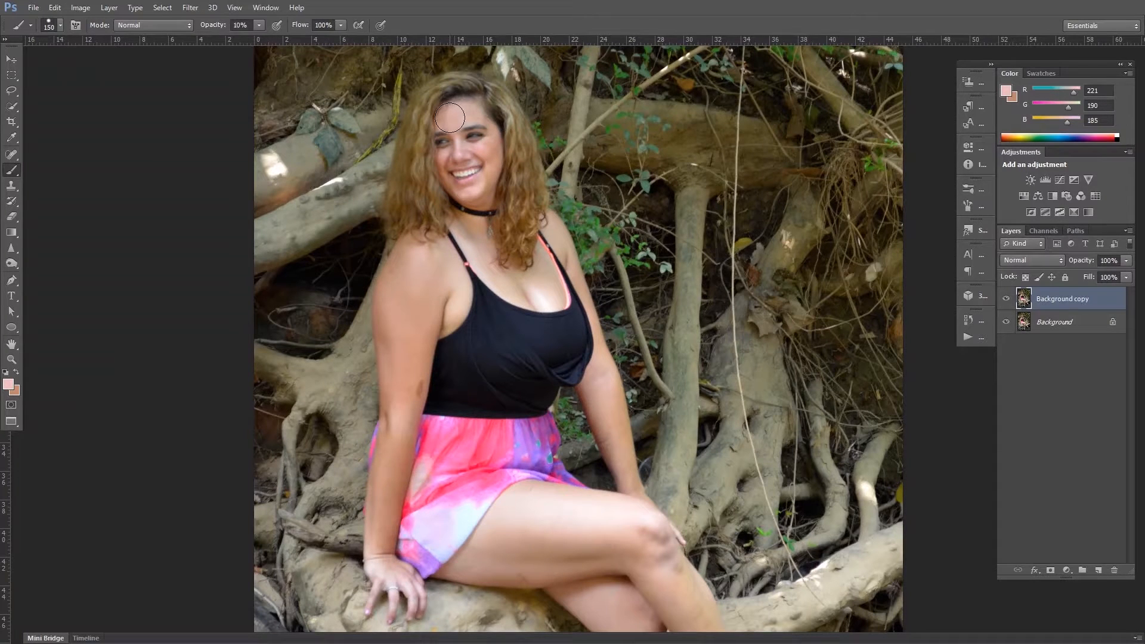
pyautogui.press('[')
pyautogui.press('[')
pyautogui.moveTo(450, 114)
pyautogui.mouseDown()
pyautogui.moveTo(478, 116)
pyautogui.moveTo(449, 121)
pyautogui.moveTo(504, 136)
pyautogui.moveTo(451, 155)
pyautogui.moveTo(488, 172)
pyautogui.moveTo(467, 201)
pyautogui.mouseUp()
pyautogui.moveTo(420, 252)
pyautogui.mouseDown()
pyautogui.moveTo(400, 302)
pyautogui.moveTo(413, 262)
pyautogui.moveTo(399, 286)
pyautogui.moveTo(391, 337)
pyautogui.moveTo(396, 275)
pyautogui.moveTo(401, 260)
pyautogui.moveTo(386, 328)
pyautogui.moveTo(396, 366)
pyautogui.moveTo(404, 337)
pyautogui.moveTo(484, 229)
pyautogui.moveTo(441, 292)
pyautogui.moveTo(430, 248)
pyautogui.moveTo(412, 303)
pyautogui.moveTo(425, 270)
pyautogui.mouseUp()
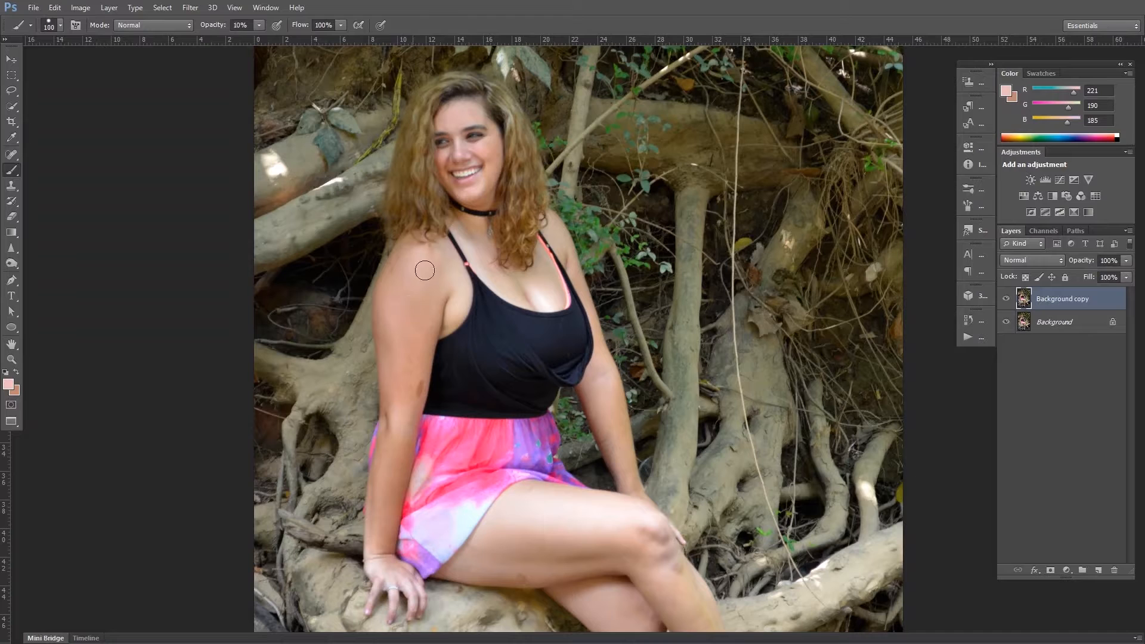
# - Lower the brush opacity to 5% and smooth the skin on the arm, shoulder, chest and thigh with the light tone
pyautogui.press('Delete')
pyautogui.hotkey('ctrl', 'z')
pyautogui.press('5')
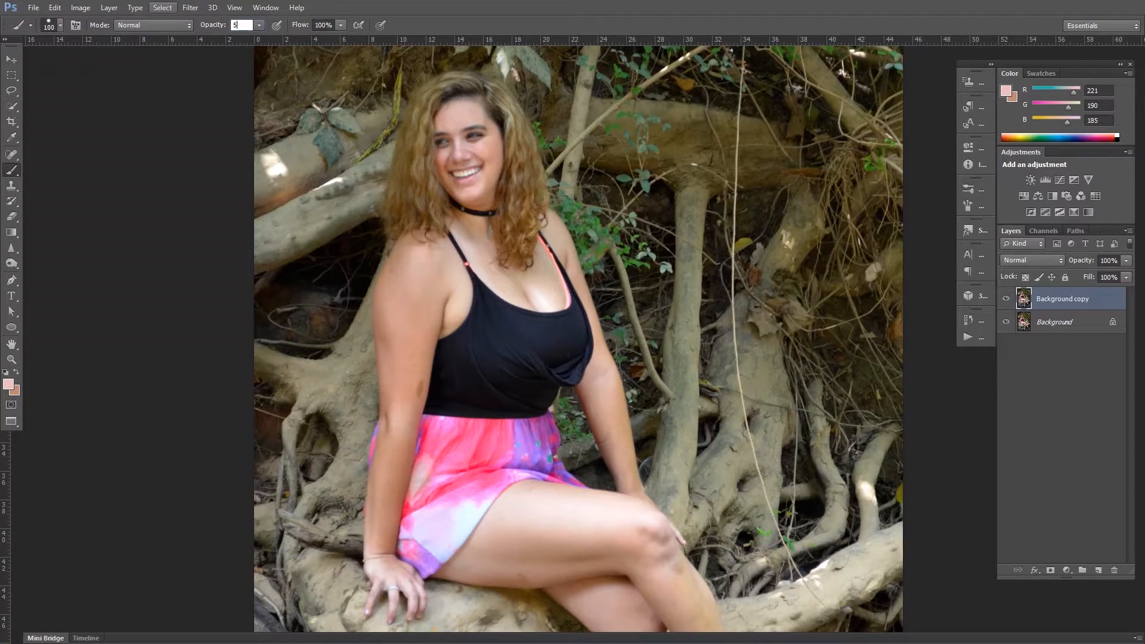
pyautogui.press('Return')
pyautogui.moveTo(398, 363)
pyautogui.mouseDown()
pyautogui.moveTo(386, 280)
pyautogui.moveTo(400, 390)
pyautogui.moveTo(409, 313)
pyautogui.moveTo(384, 549)
pyautogui.moveTo(407, 424)
pyautogui.moveTo(374, 557)
pyautogui.moveTo(389, 432)
pyautogui.mouseUp()
pyautogui.moveTo(402, 393)
pyautogui.mouseDown()
pyautogui.moveTo(409, 433)
pyautogui.moveTo(430, 257)
pyautogui.moveTo(445, 273)
pyautogui.moveTo(434, 249)
pyautogui.moveTo(451, 321)
pyautogui.moveTo(457, 300)
pyautogui.mouseUp()
pyautogui.moveTo(455, 233)
pyautogui.mouseDown()
pyautogui.moveTo(527, 299)
pyautogui.moveTo(468, 237)
pyautogui.moveTo(547, 286)
pyautogui.moveTo(543, 256)
pyautogui.moveTo(548, 293)
pyautogui.moveTo(540, 259)
pyautogui.moveTo(553, 232)
pyautogui.moveTo(565, 263)
pyautogui.mouseUp()
pyautogui.moveTo(507, 519)
pyautogui.mouseDown()
pyautogui.moveTo(631, 512)
pyautogui.moveTo(538, 497)
pyautogui.moveTo(631, 524)
pyautogui.moveTo(488, 513)
pyautogui.moveTo(629, 524)
pyautogui.moveTo(503, 531)
pyautogui.moveTo(598, 517)
pyautogui.moveTo(645, 533)
pyautogui.moveTo(555, 484)
pyautogui.moveTo(493, 511)
pyautogui.moveTo(633, 530)
pyautogui.moveTo(609, 516)
pyautogui.moveTo(526, 535)
pyautogui.moveTo(642, 531)
pyautogui.moveTo(518, 500)
pyautogui.moveTo(529, 486)
pyautogui.moveTo(466, 565)
pyautogui.moveTo(502, 545)
pyautogui.moveTo(631, 542)
pyautogui.moveTo(488, 550)
pyautogui.moveTo(587, 538)
pyautogui.mouseUp()
# - Brush the light skin tone over the crossed lower legs and the underside of the thigh at 5% opacity
pyautogui.scroll(-3, 589, 531)
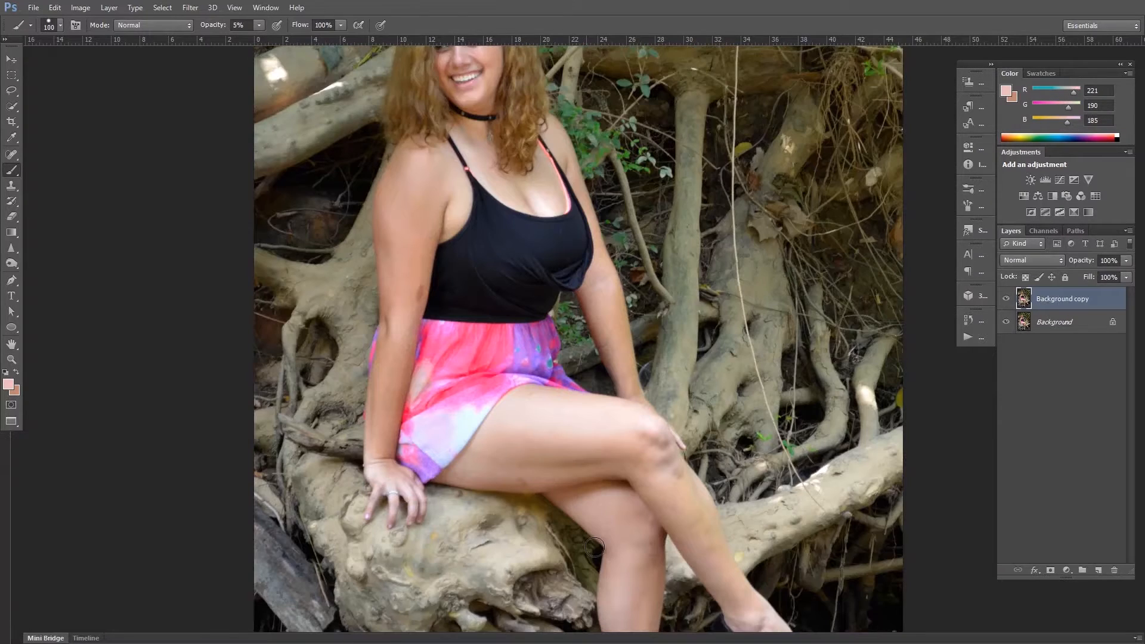
pyautogui.scroll(-1, 596, 540)
pyautogui.scroll(-3, 641, 465)
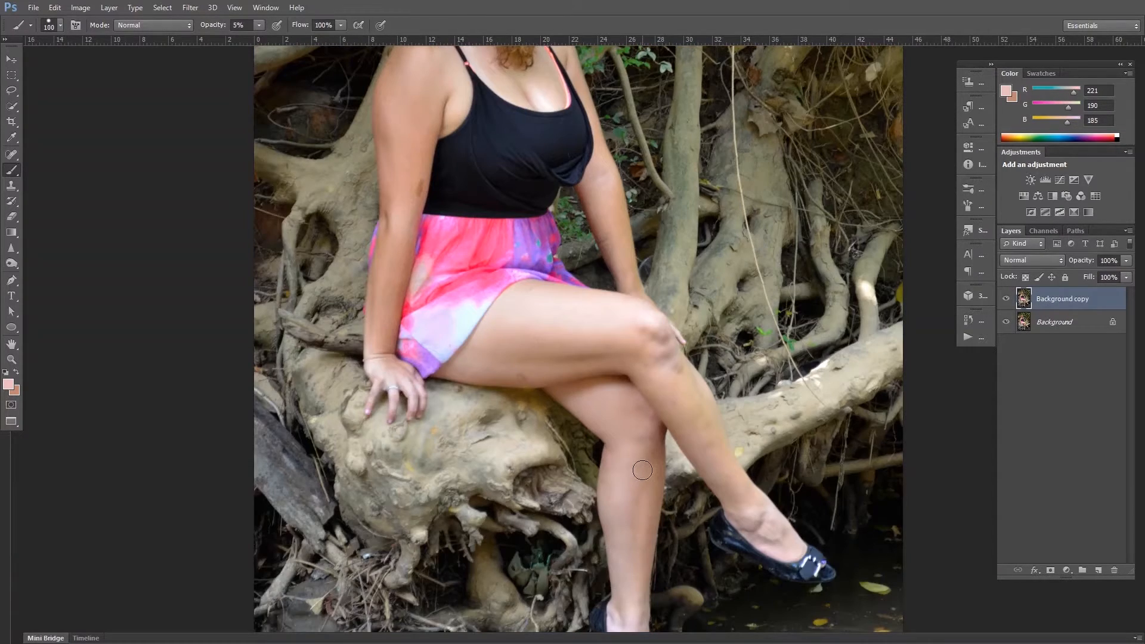
pyautogui.moveTo(672, 385)
pyautogui.mouseDown()
pyautogui.moveTo(732, 449)
pyautogui.moveTo(692, 388)
pyautogui.moveTo(720, 454)
pyautogui.moveTo(669, 378)
pyautogui.moveTo(716, 454)
pyautogui.moveTo(663, 381)
pyautogui.moveTo(723, 460)
pyautogui.moveTo(685, 384)
pyautogui.moveTo(752, 511)
pyautogui.moveTo(670, 417)
pyautogui.moveTo(741, 508)
pyautogui.moveTo(796, 541)
pyautogui.moveTo(738, 486)
pyautogui.moveTo(798, 552)
pyautogui.moveTo(728, 495)
pyautogui.moveTo(747, 525)
pyautogui.moveTo(802, 553)
pyautogui.moveTo(708, 539)
pyautogui.moveTo(633, 445)
pyautogui.moveTo(641, 603)
pyautogui.moveTo(637, 456)
pyautogui.moveTo(623, 464)
pyautogui.moveTo(627, 583)
pyautogui.moveTo(621, 531)
pyautogui.moveTo(623, 443)
pyautogui.moveTo(617, 527)
pyautogui.moveTo(629, 527)
pyautogui.moveTo(626, 401)
pyautogui.moveTo(646, 469)
pyautogui.moveTo(641, 571)
pyautogui.moveTo(642, 423)
pyautogui.moveTo(651, 480)
pyautogui.moveTo(633, 585)
pyautogui.moveTo(644, 427)
pyautogui.moveTo(641, 521)
pyautogui.mouseUp()
pyautogui.moveTo(549, 338)
pyautogui.mouseDown()
pyautogui.moveTo(526, 317)
pyautogui.moveTo(597, 329)
pyautogui.moveTo(617, 515)
pyautogui.moveTo(593, 370)
pyautogui.mouseUp()
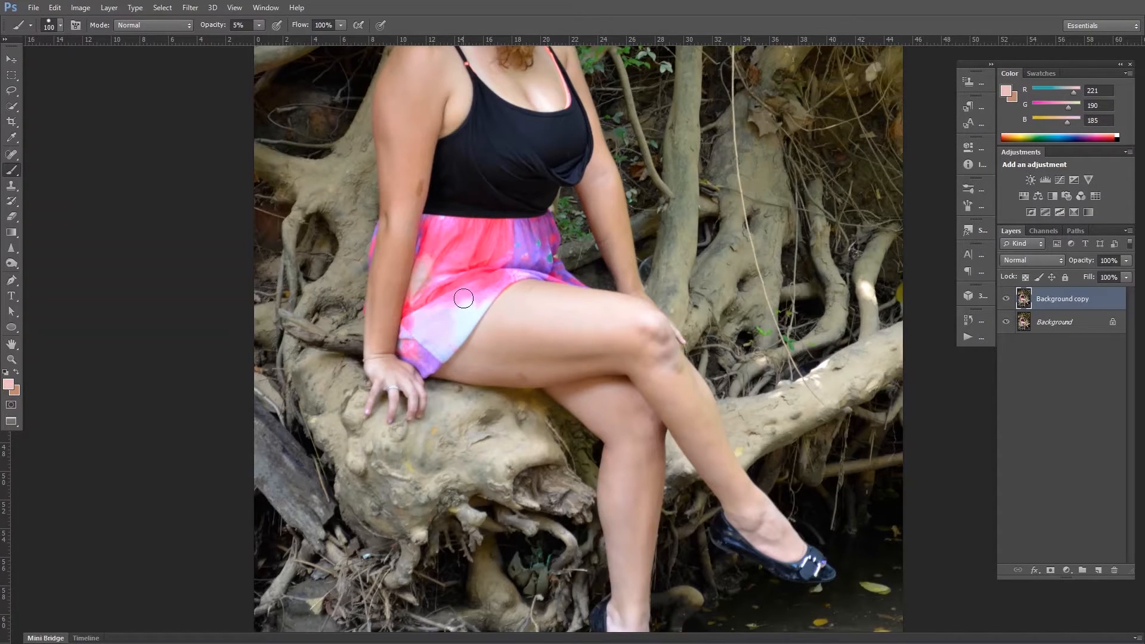
# - Blend the skin on the woman's upper arm with light brush strokes at 5% opacity
pyautogui.moveTo(419, 194)
pyautogui.mouseDown()
pyautogui.moveTo(414, 179)
pyautogui.moveTo(420, 191)
pyautogui.mouseUp()
pyautogui.scroll(3, 420, 190)
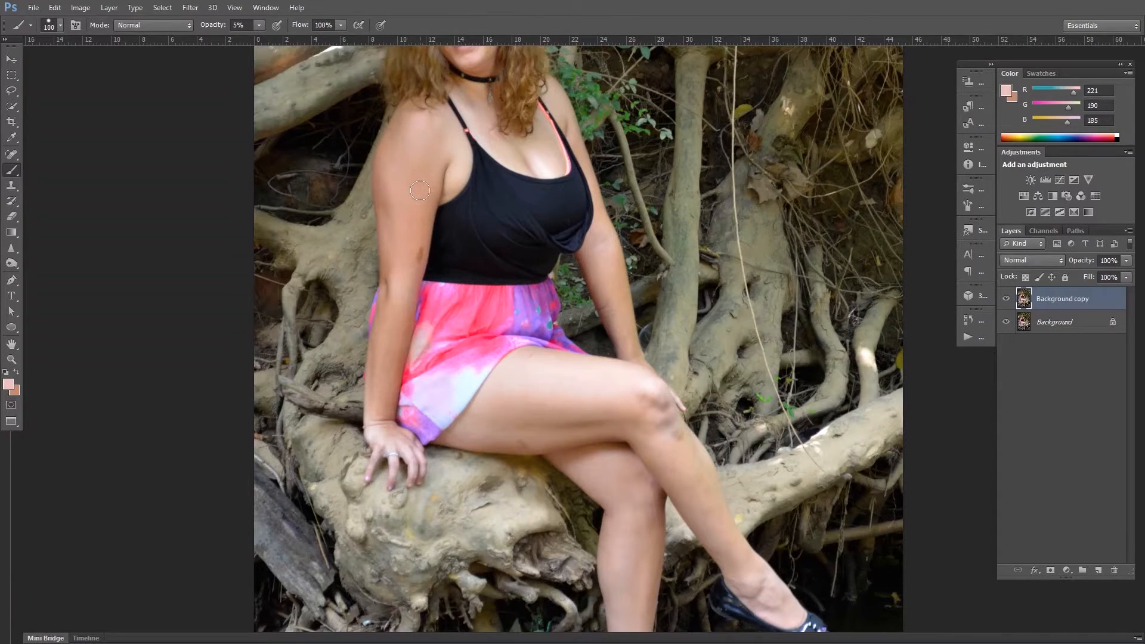
pyautogui.scroll(2, 420, 191)
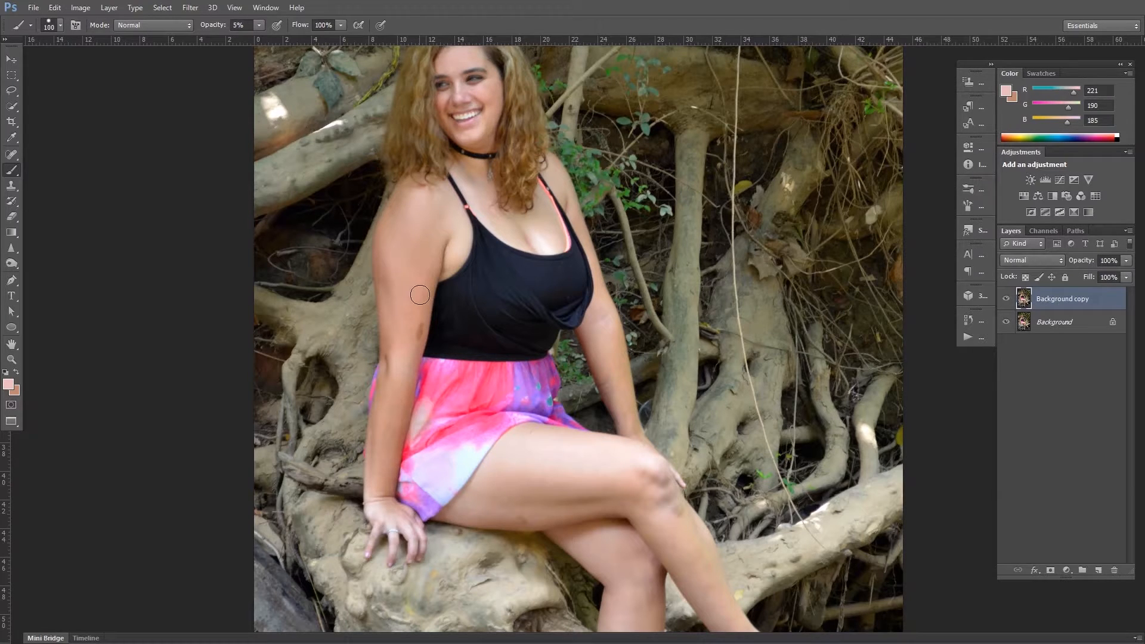
pyautogui.moveTo(420, 294)
pyautogui.mouseDown()
pyautogui.moveTo(453, 325)
pyautogui.moveTo(348, 298)
pyautogui.moveTo(419, 337)
pyautogui.moveTo(409, 315)
pyautogui.mouseUp()
# - Remove the dark marks below the woman's raised knee with the content-aware Spot Healing Brush
pyautogui.press('s')
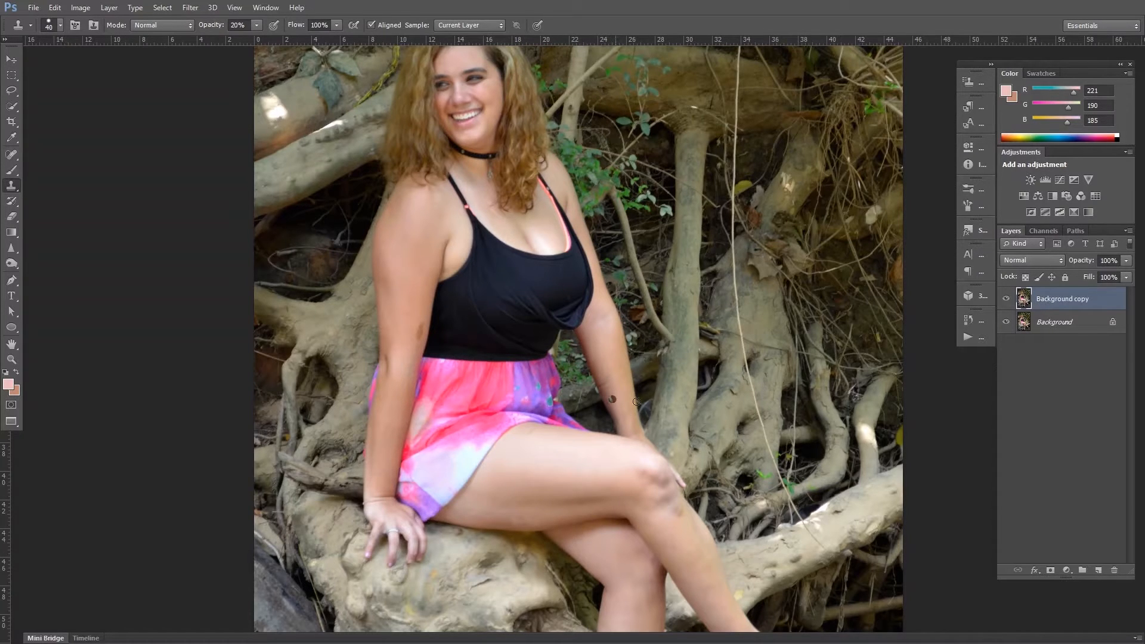
pyautogui.press('j')
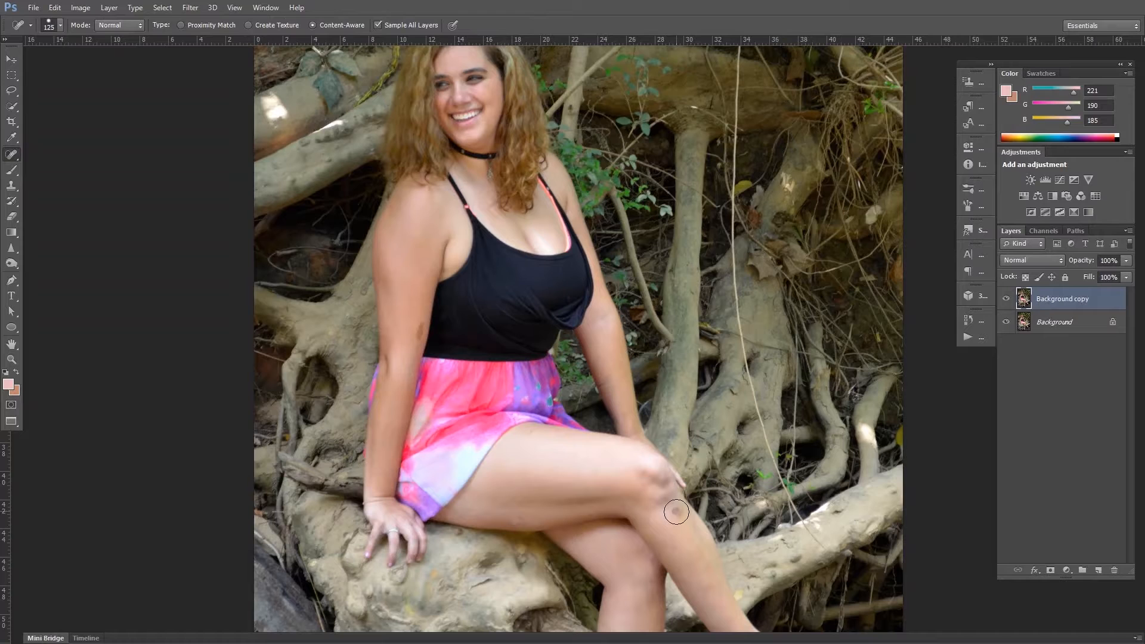
pyautogui.click(678, 514)
pyautogui.click(653, 514)
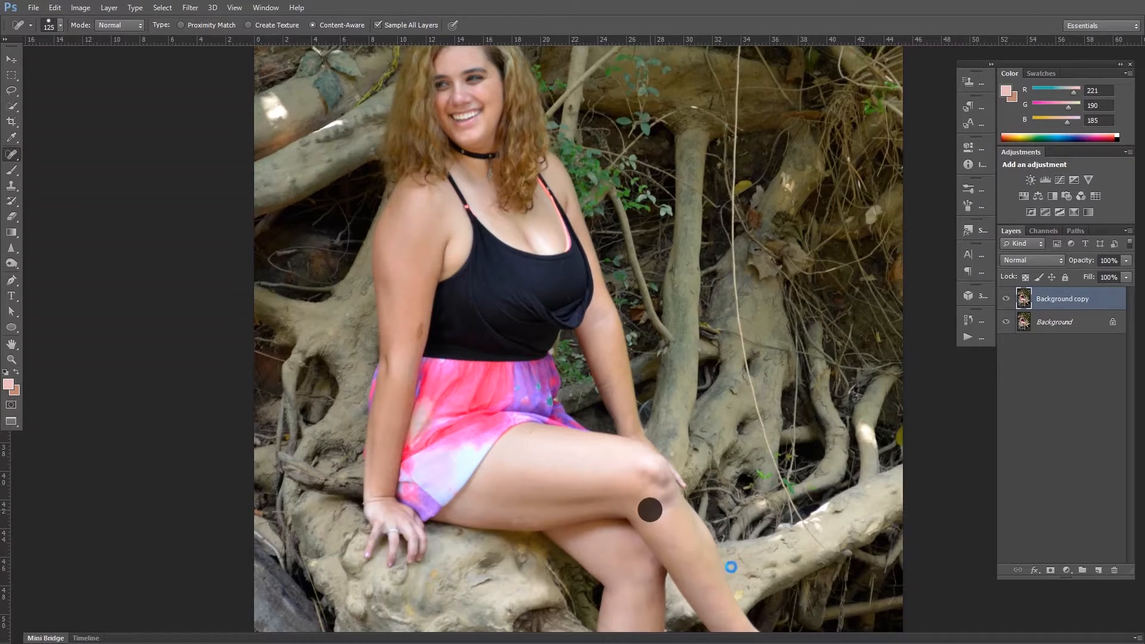
pyautogui.scroll(-1, 666, 538)
pyautogui.scroll(-5, 666, 539)
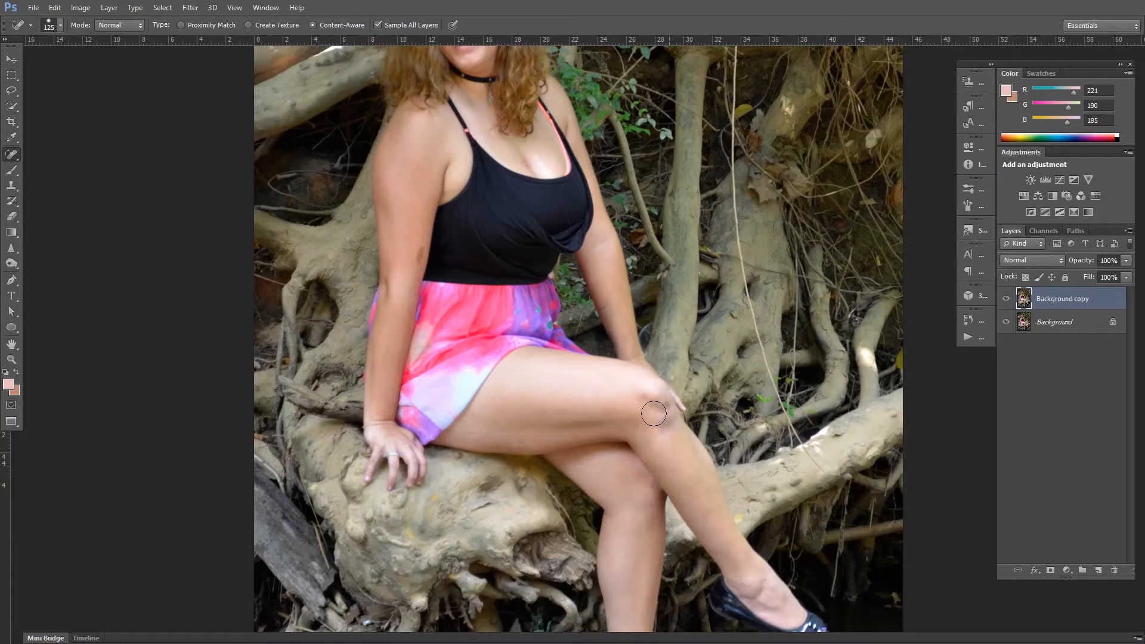
pyautogui.click(663, 431)
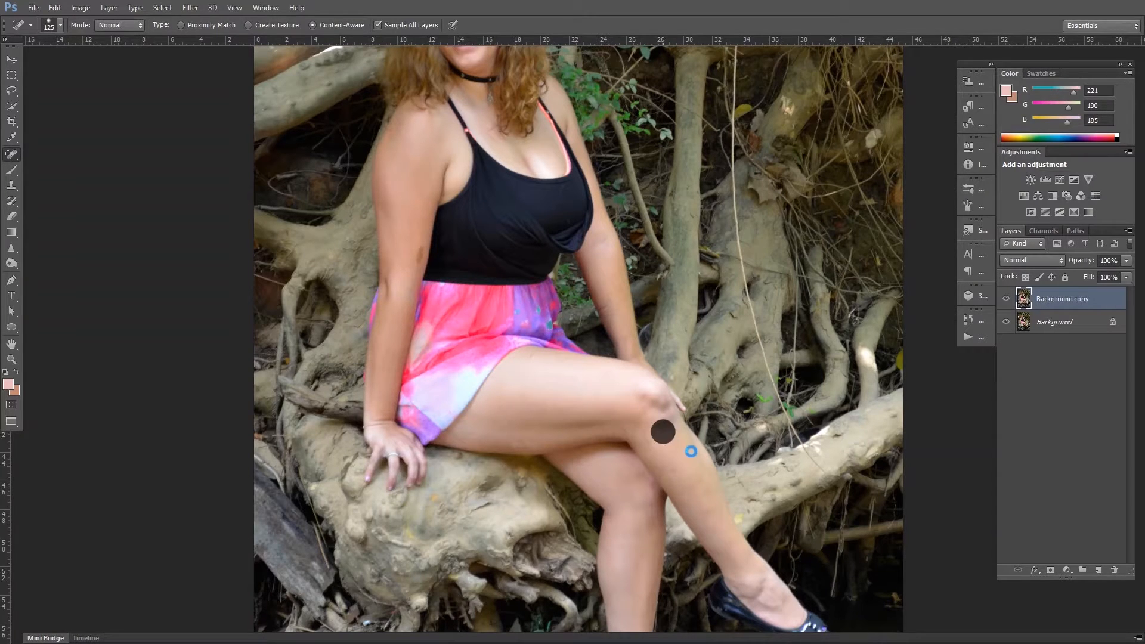
pyautogui.click(668, 427)
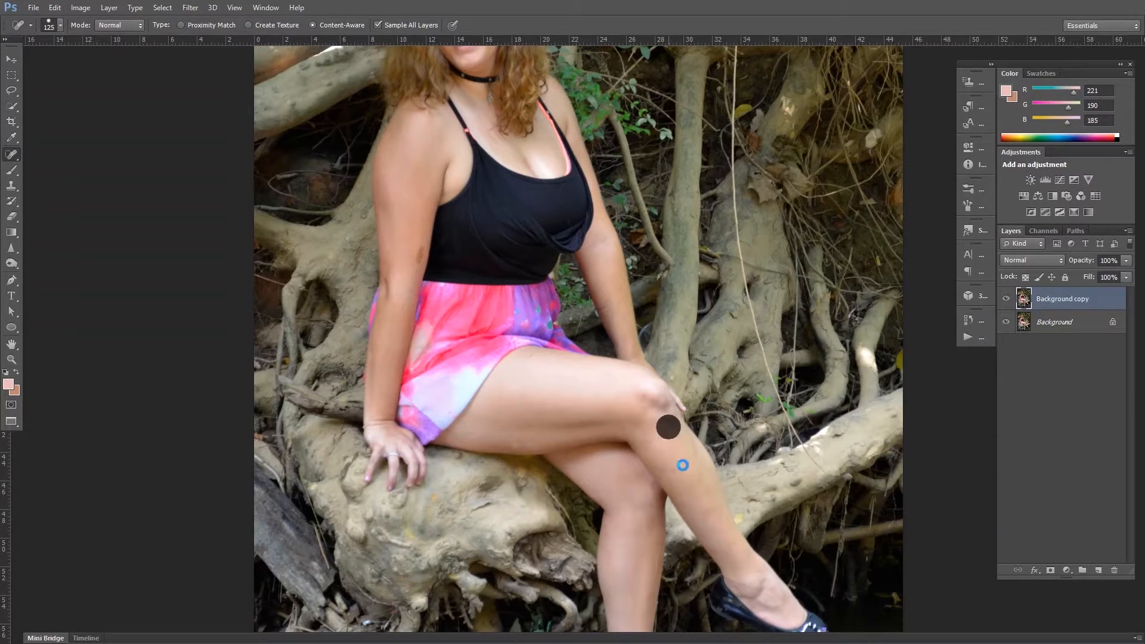
pyautogui.click(670, 425)
# - Heal the uneven patches on the ankle and top of the raised foot with the Spot Healing Brush
pyautogui.scroll(-1, 626, 459)
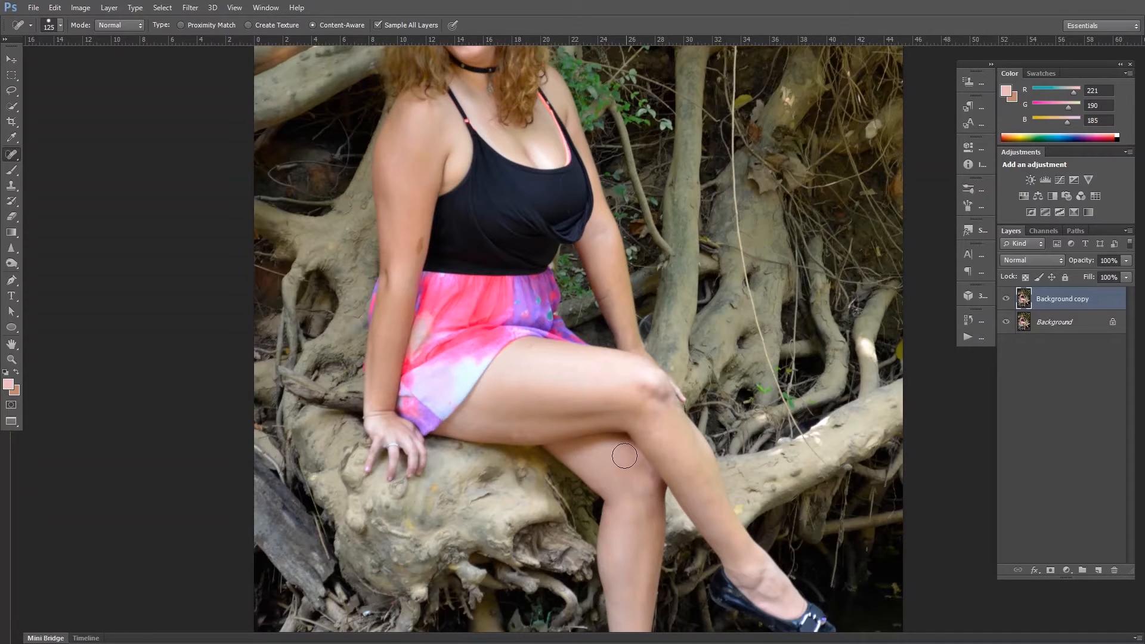
pyautogui.scroll(-5, 628, 432)
pyautogui.scroll(-1, 629, 431)
pyautogui.click(766, 471)
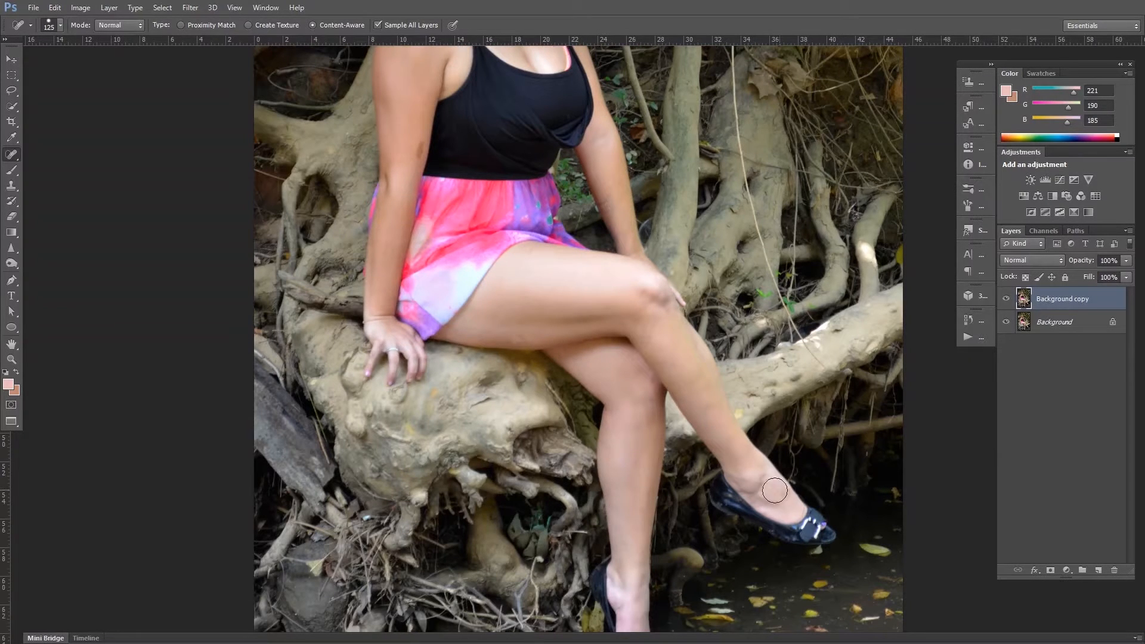
pyautogui.click(763, 478)
pyautogui.click(766, 492)
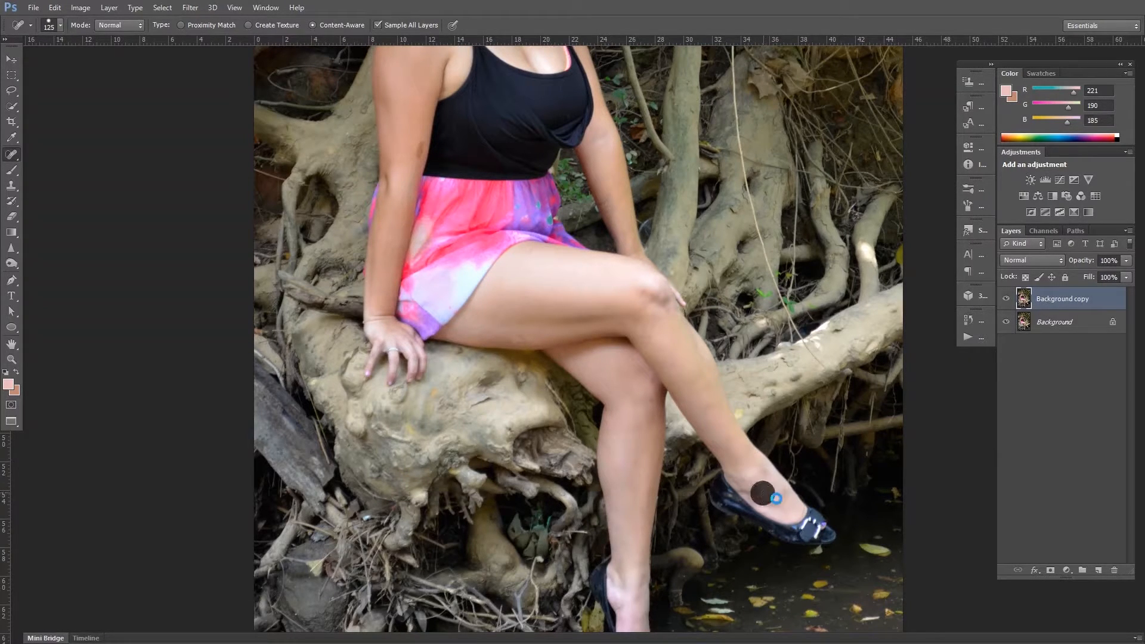
pyautogui.click(778, 503)
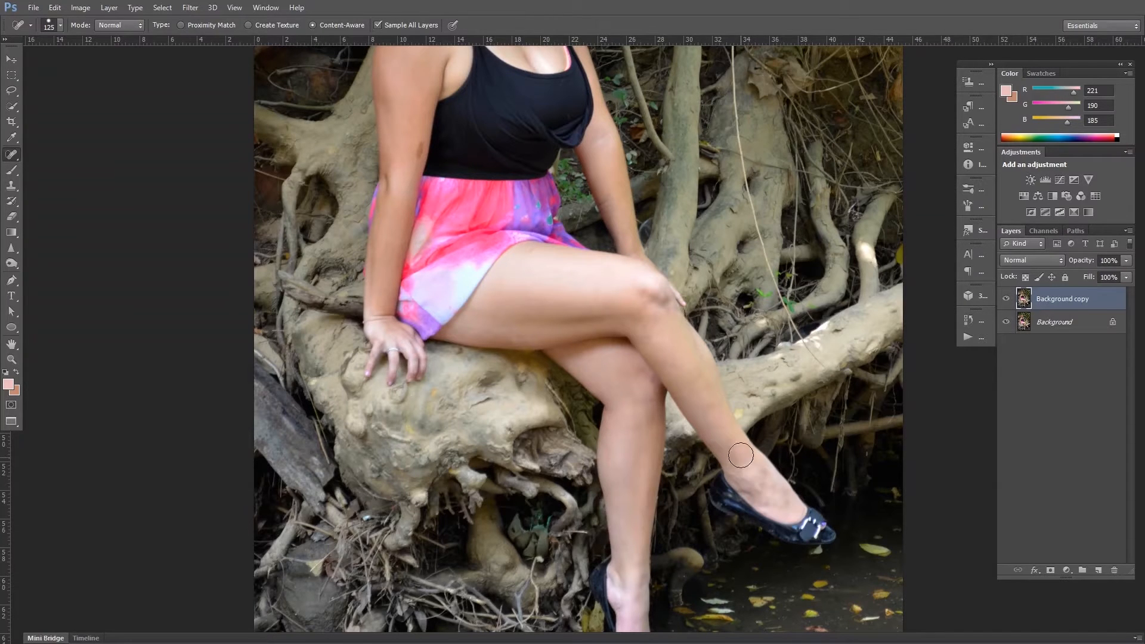
pyautogui.scroll(-3, 764, 495)
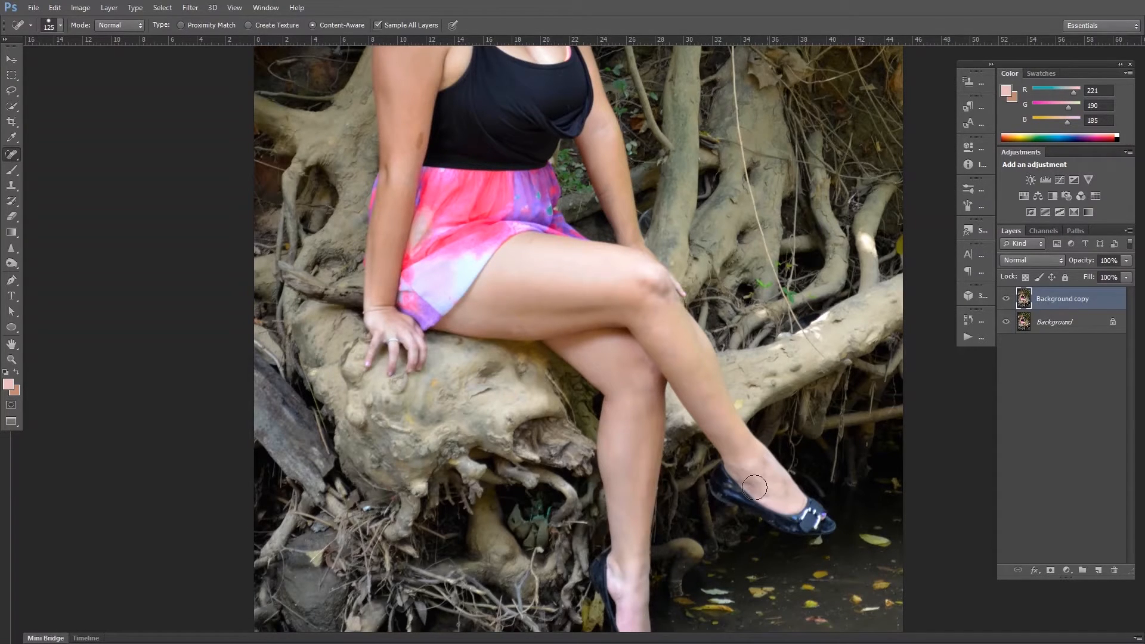
pyautogui.click(758, 386)
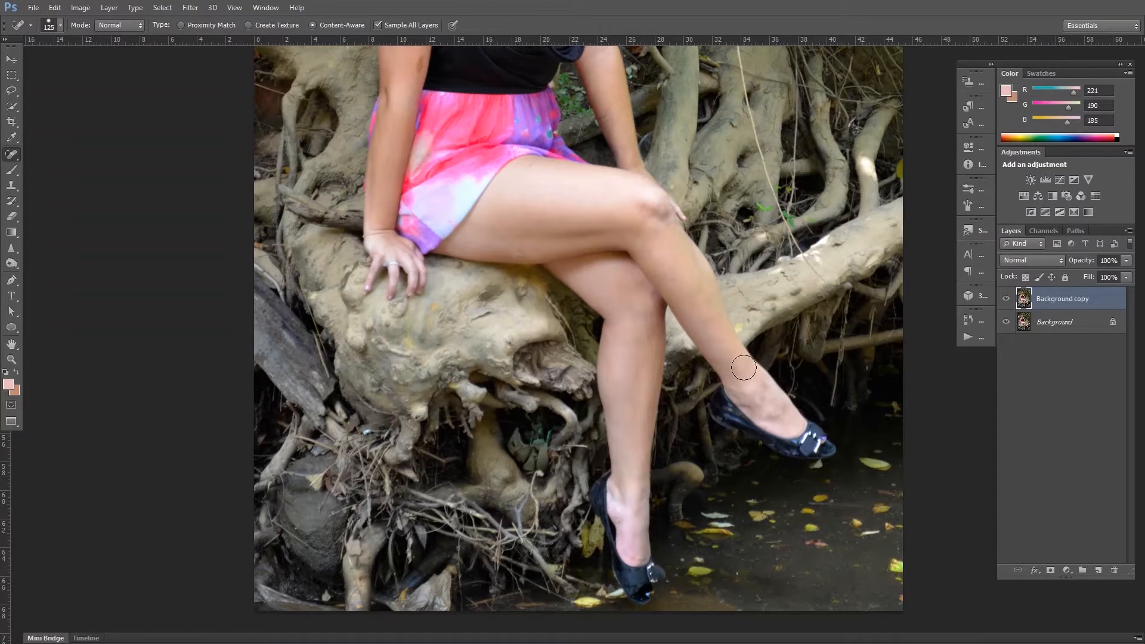
# - Return to the Brush tool and compare the retouched legs with the original by hiding and showing the Background copy
pyautogui.press('b')
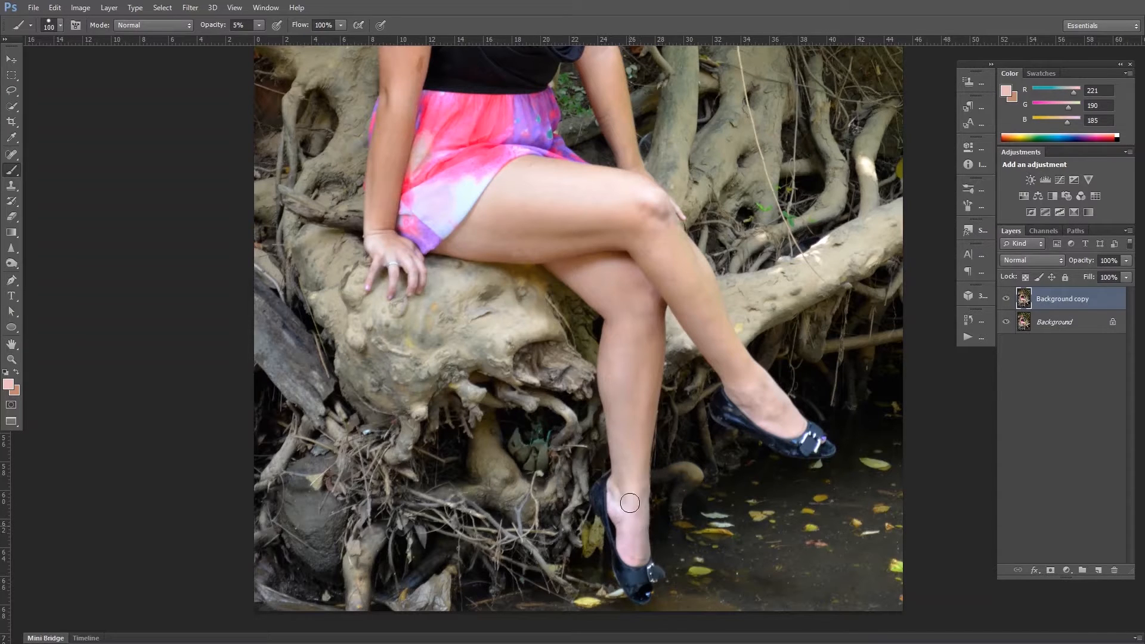
pyautogui.click(1006, 302)
pyautogui.click(1006, 302)
# - Swap to the darker skin tone and shade the outer edges of the legs and arms at 5% opacity
pyautogui.press('x')
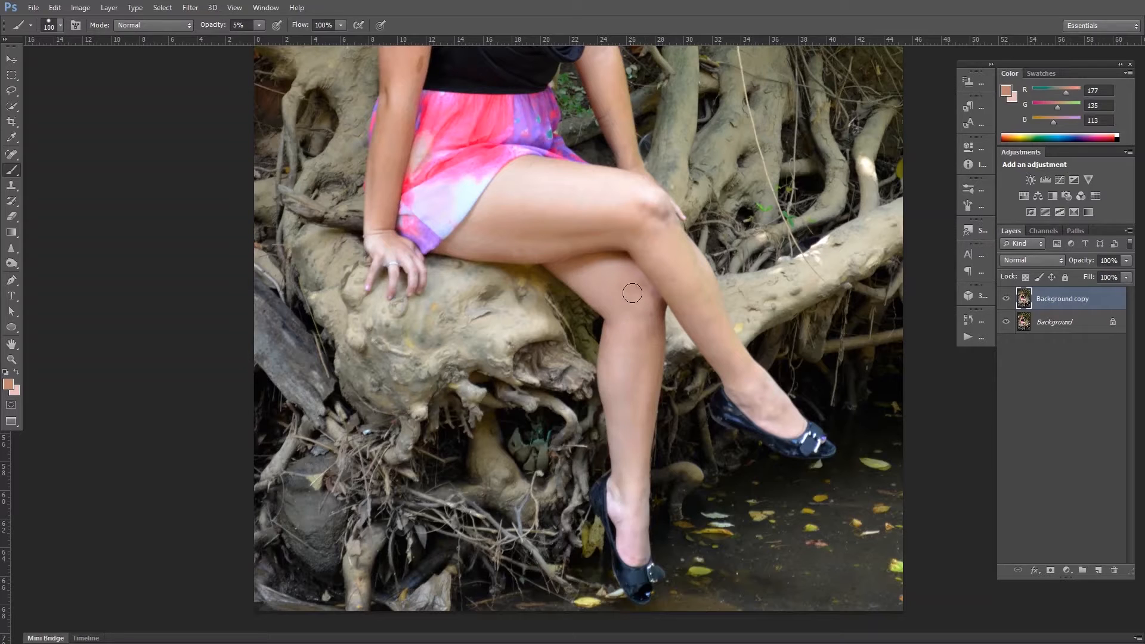
pyautogui.scroll(1, 620, 453)
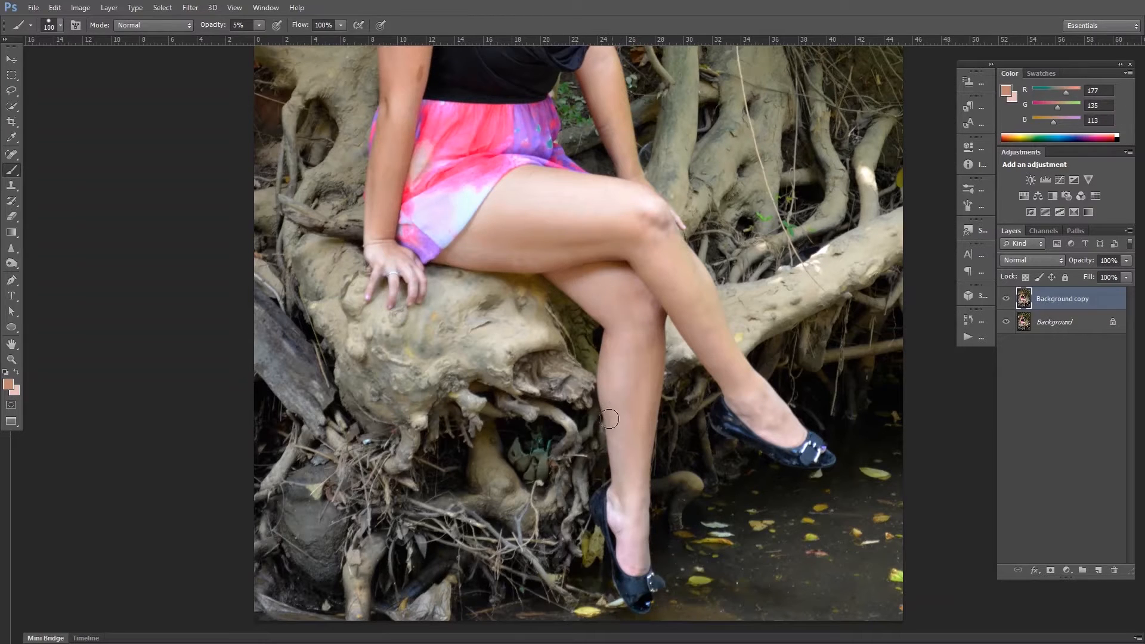
pyautogui.scroll(4, 593, 421)
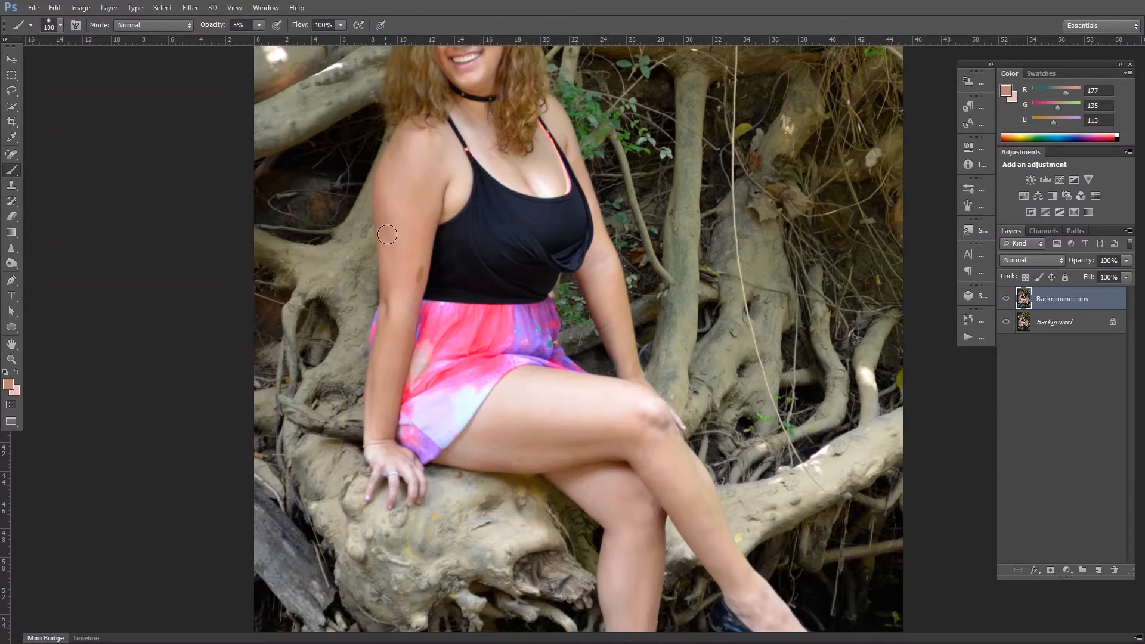
pyautogui.scroll(1, 403, 256)
pyautogui.scroll(1, 382, 394)
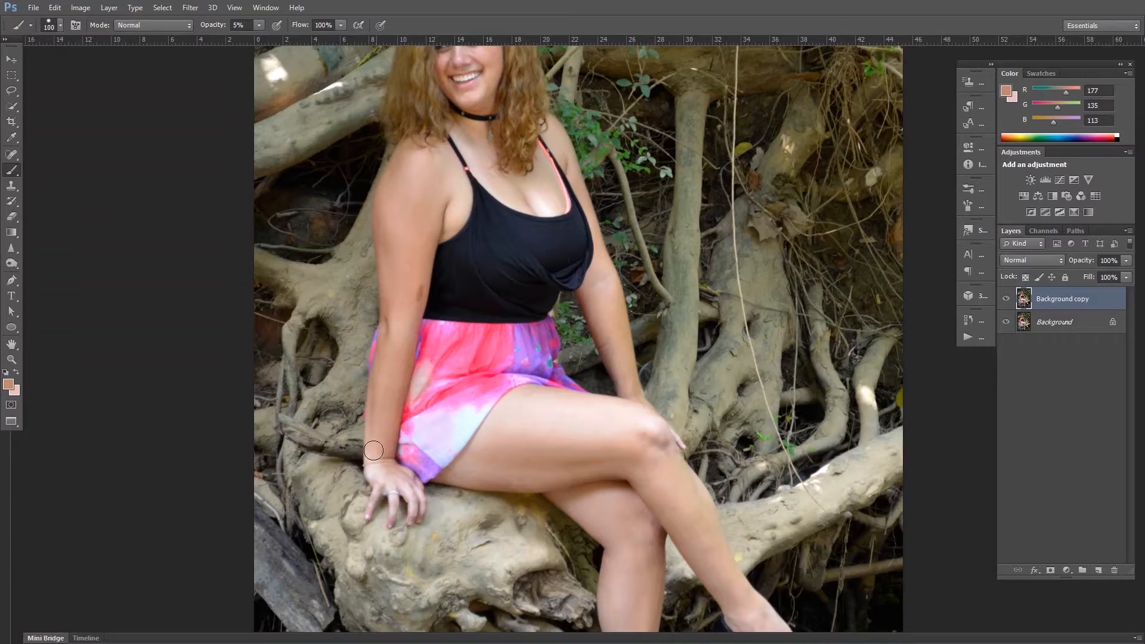
pyautogui.scroll(5, 512, 65)
pyautogui.scroll(2, 508, 95)
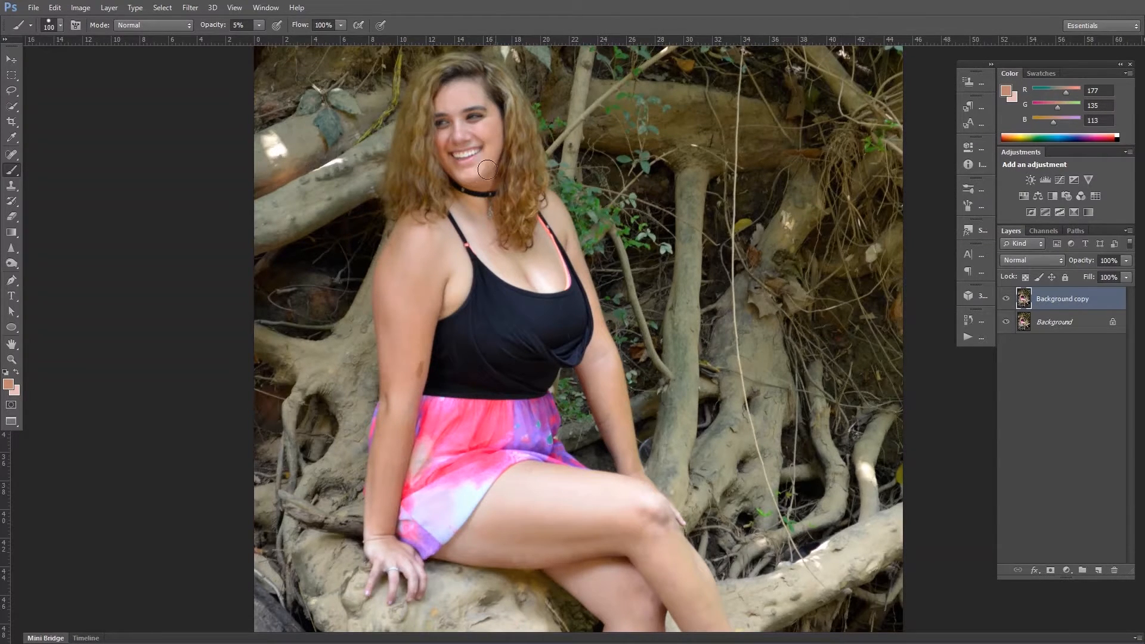
# - Reduce the brush size to 50 px and shade the face and neck contours with the darker skin tone
pyautogui.press('[')
pyautogui.press('[')
pyautogui.press('[')
pyautogui.press('[')
pyautogui.press('[')
pyautogui.scroll(2, 456, 271)
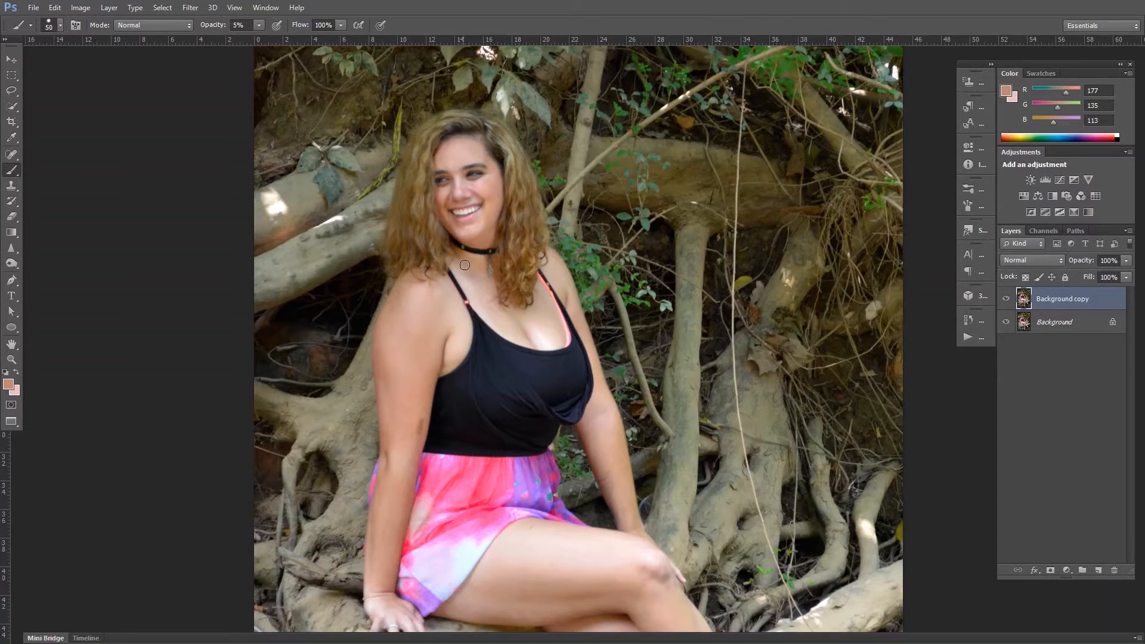
# - Fit the whole photo in view and repeatedly hide and show the Background copy to compare it with the original
pyautogui.hotkey('ctrl', '0')
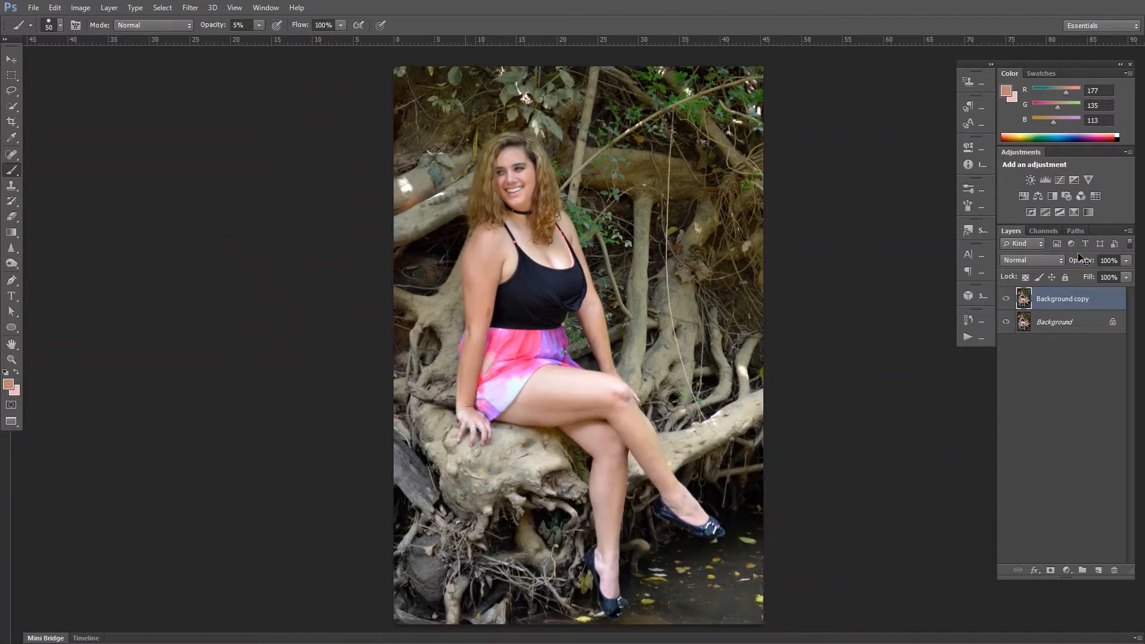
pyautogui.click(1006, 299)
pyautogui.click(1006, 300)
pyautogui.click(1006, 300)
pyautogui.click(1006, 300)
pyautogui.click(1006, 300)
pyautogui.click(1006, 300)
# - Heal the bright spot on the branch beside the woman and sharpen her hair with the Sharpen tool at 10% strength
pyautogui.press('j')
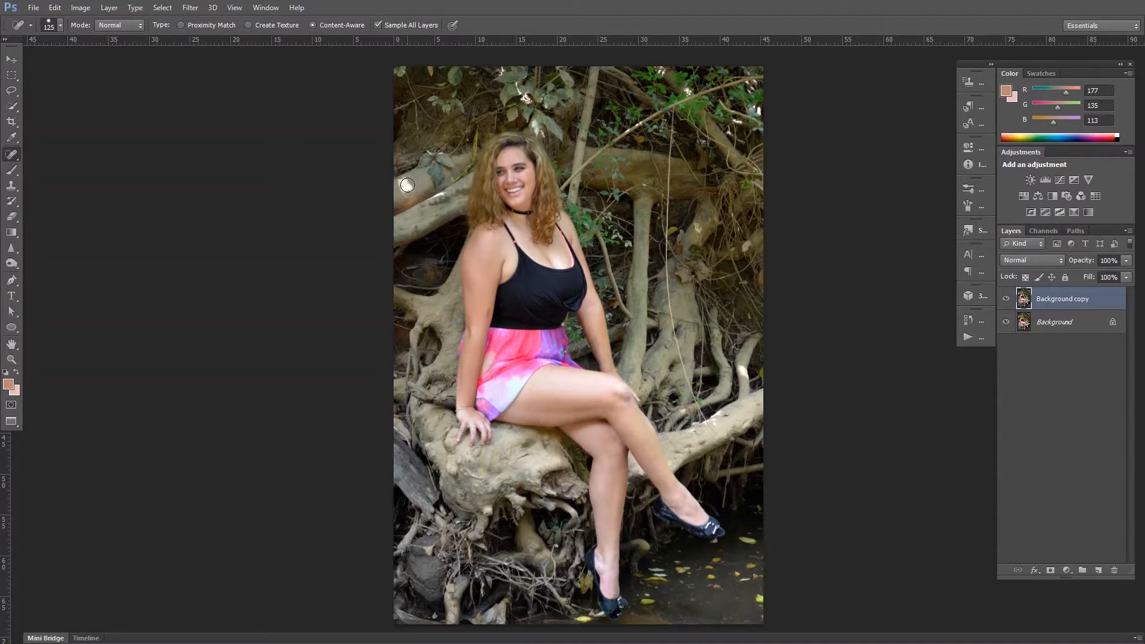
pyautogui.click(403, 186)
pyautogui.click(11, 247)
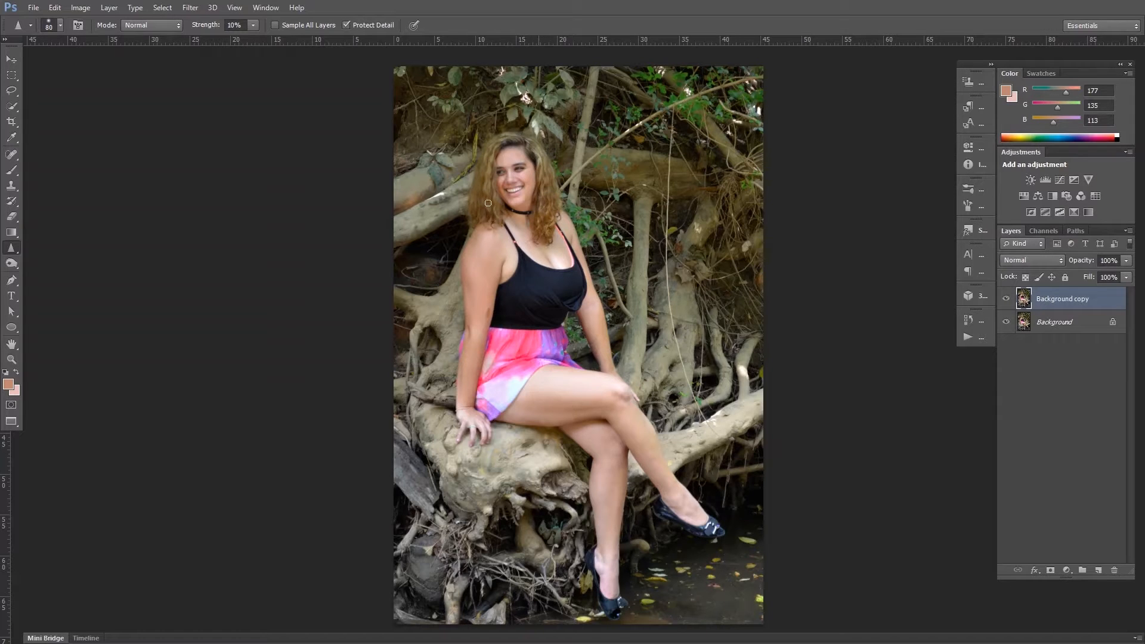
# - Check the healed branch and sharpened hair against the original by toggling the Background copy's visibility
pyautogui.click(1007, 300)
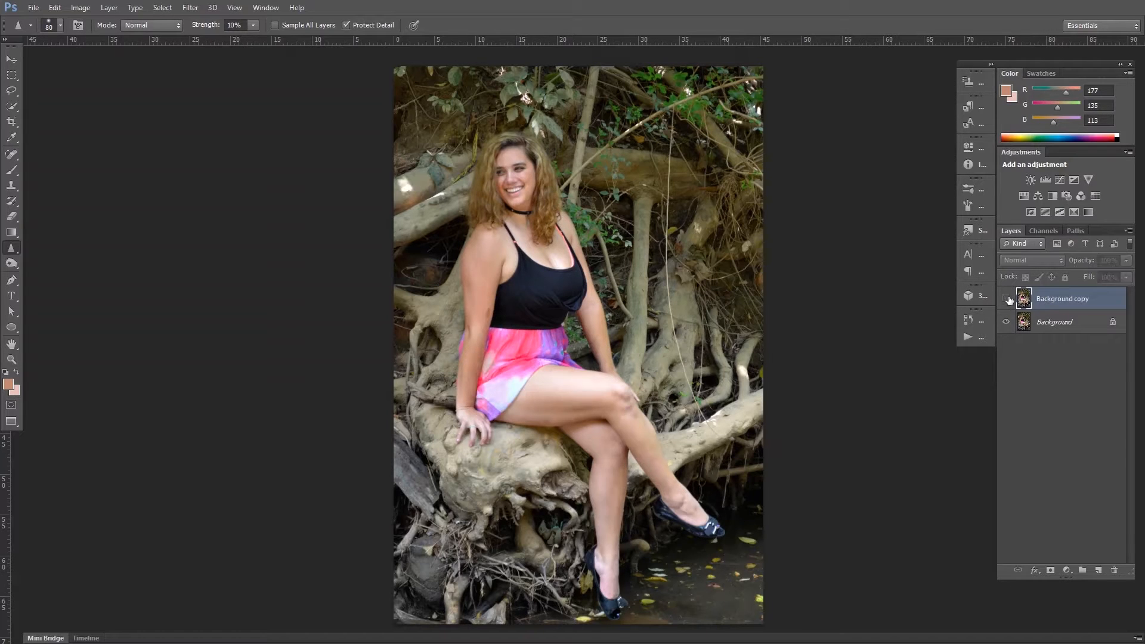
pyautogui.click(1007, 300)
pyautogui.click(1008, 300)
pyautogui.click(1007, 300)
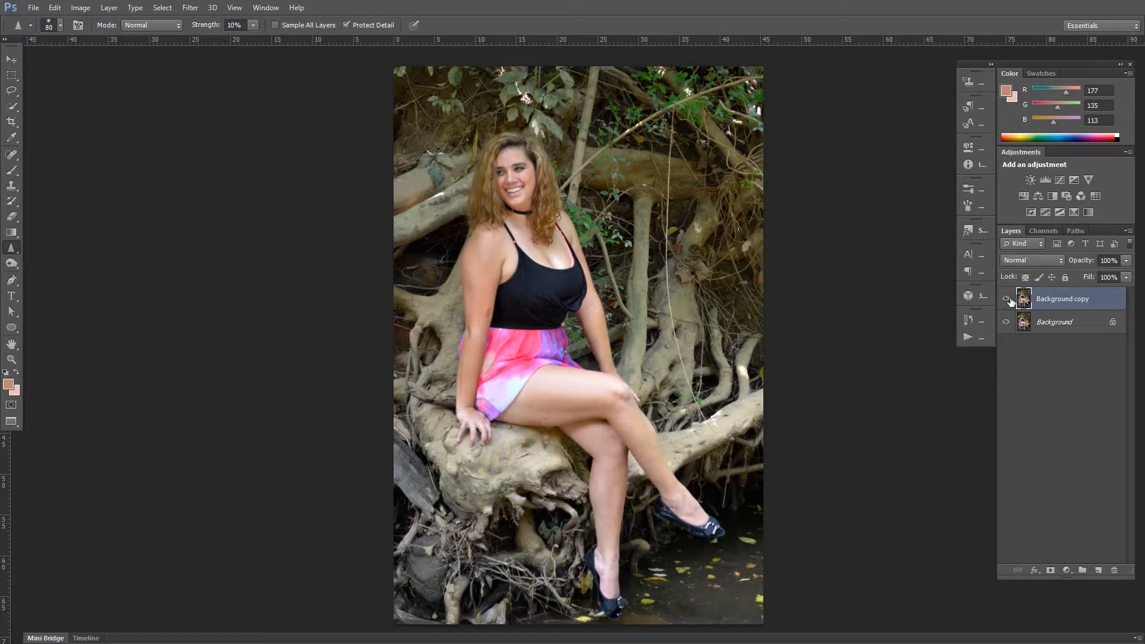
# - Lighten areas with the Dodge tool set to Midtones at 10% exposure and stamp all visible layers into a new layer
pyautogui.moveTo(11, 262); pyautogui.dragTo(34, 262)
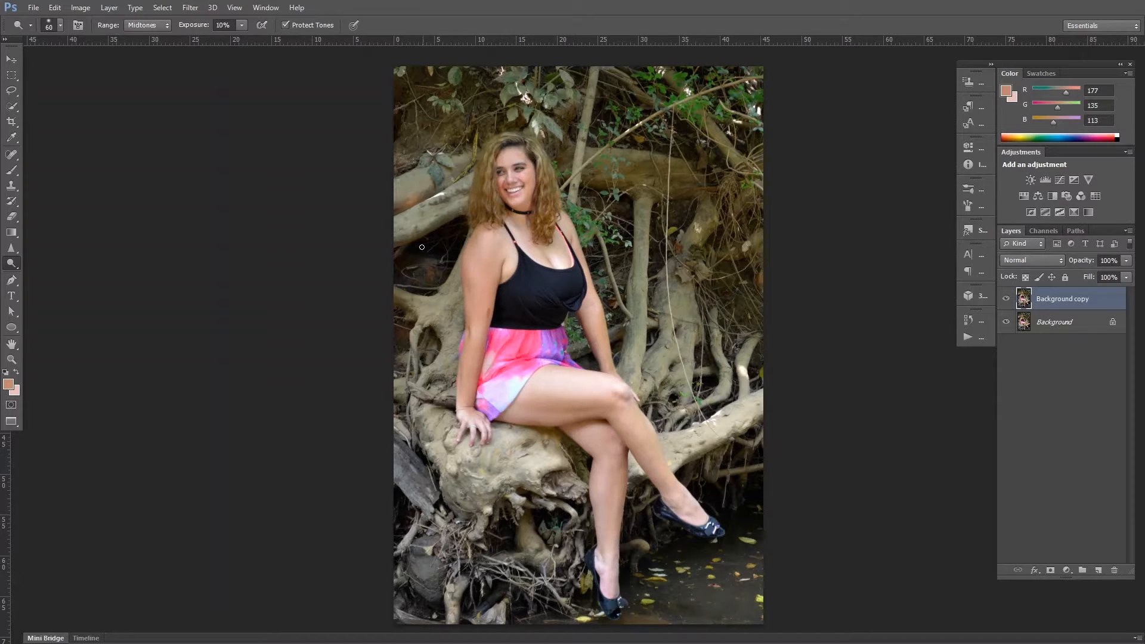
pyautogui.scroll(-1, 944, 366)
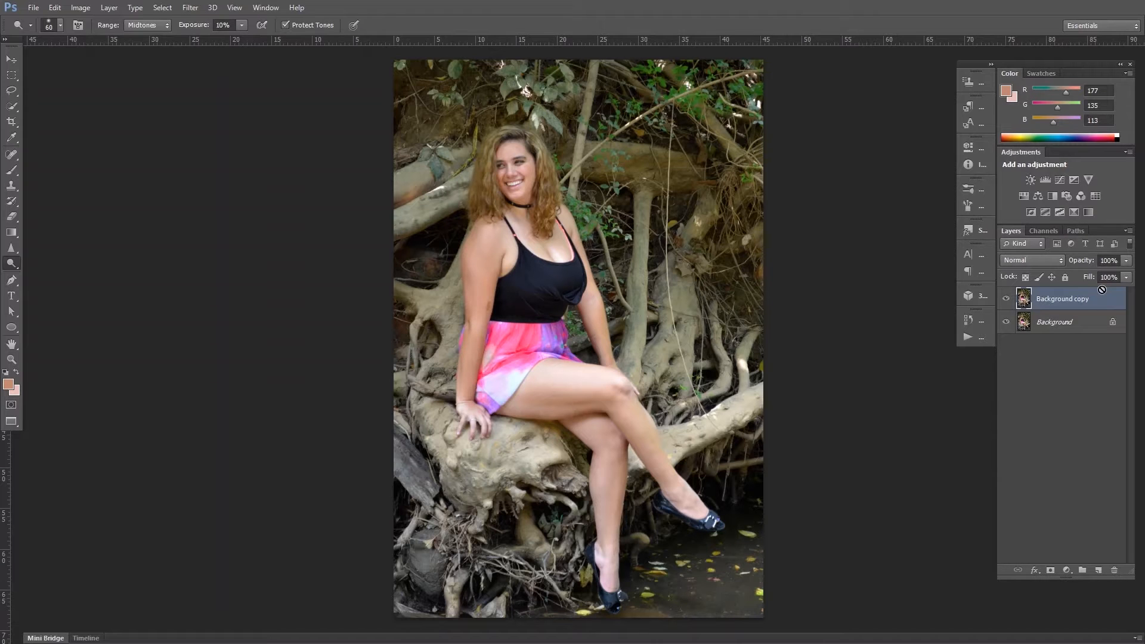
pyautogui.hotkey('ctrl', 'alt', 'shift', 'e')
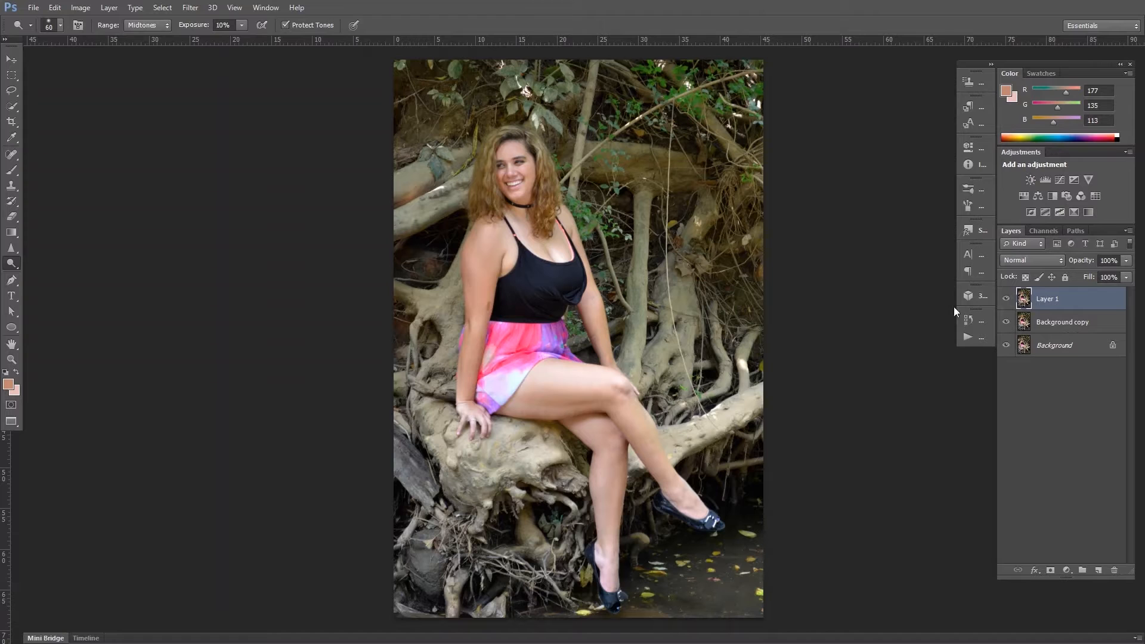
# - Apply a Gaussian Blur with a radius of 6.6 pixels to Layer 1
pyautogui.click(190, 7)
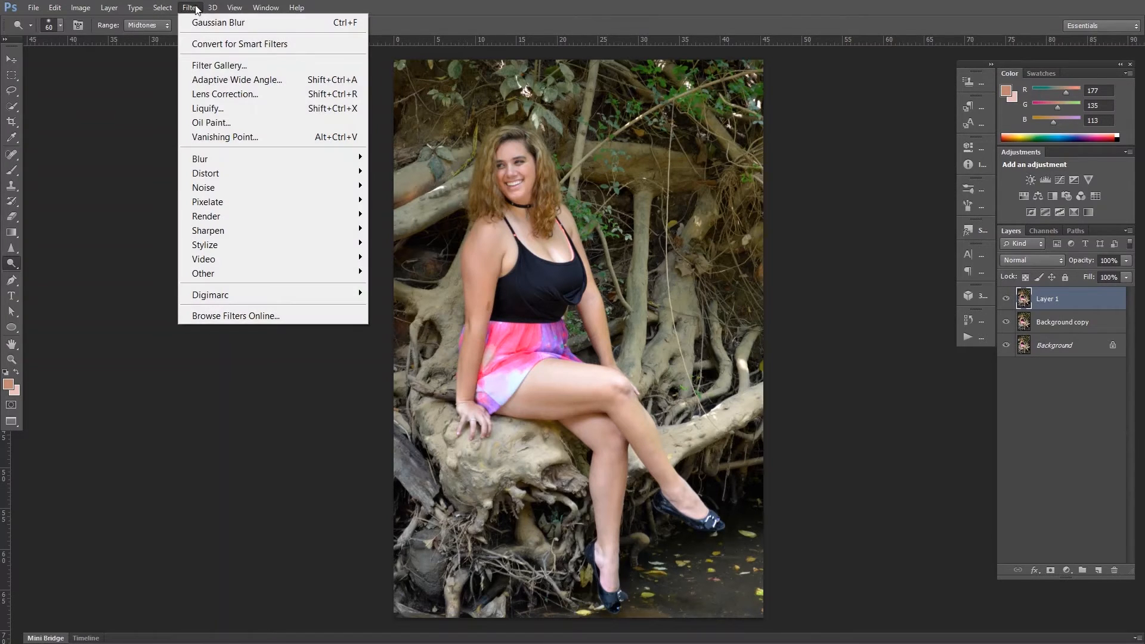
pyautogui.moveTo(230, 158)
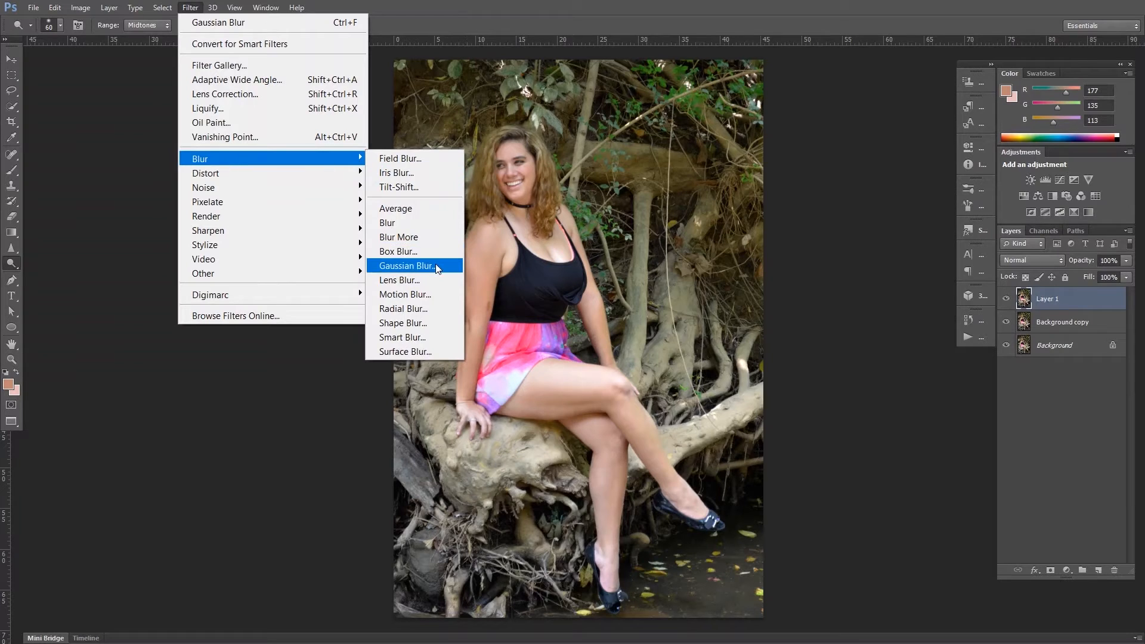
pyautogui.click(407, 265)
pyautogui.moveTo(305, 97); pyautogui.dragTo(244, 86)
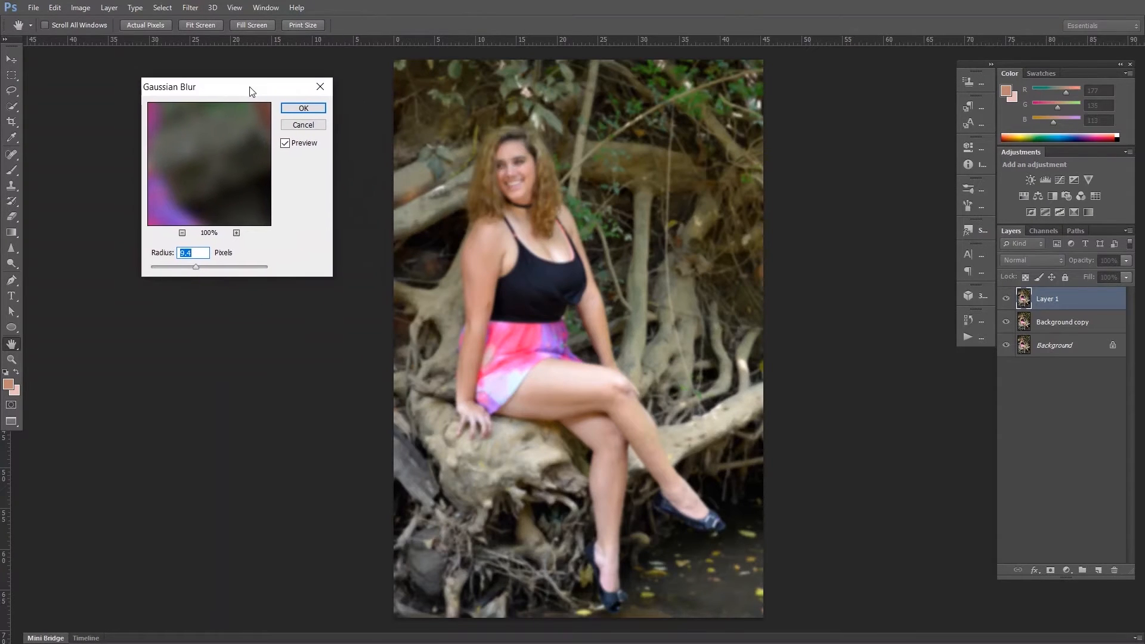
pyautogui.moveTo(198, 266); pyautogui.dragTo(256, 266)
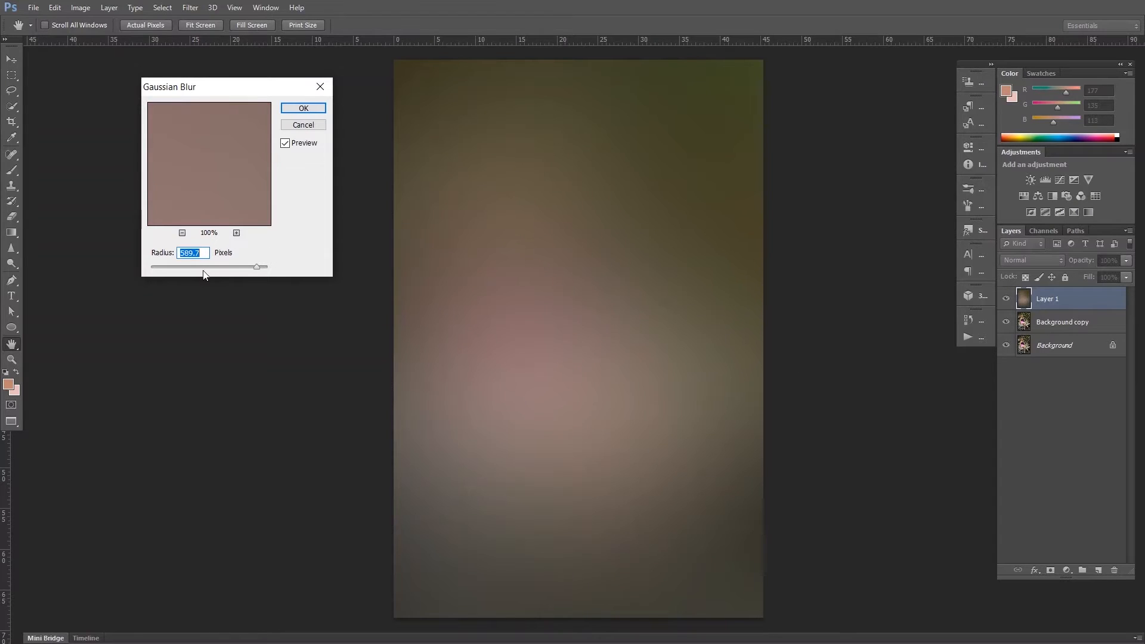
pyautogui.click(190, 267)
pyautogui.click(180, 266)
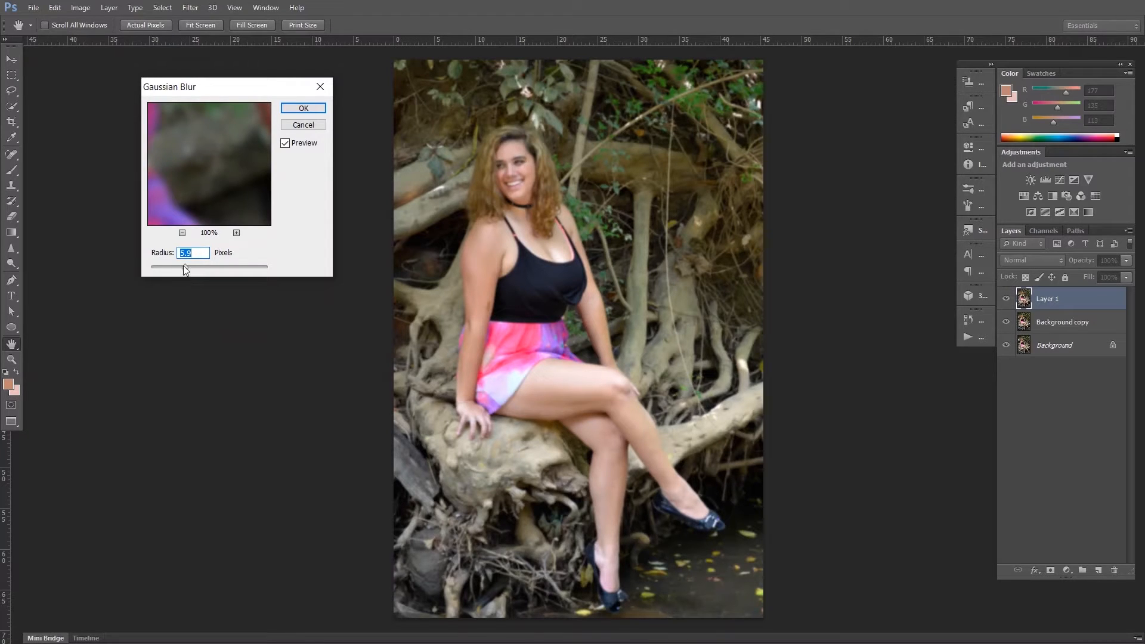
pyautogui.moveTo(181, 266)
pyautogui.mouseDown()
pyautogui.moveTo(145, 277)
pyautogui.moveTo(169, 272)
pyautogui.mouseUp()
pyautogui.moveTo(206, 192); pyautogui.dragTo(221, 165)
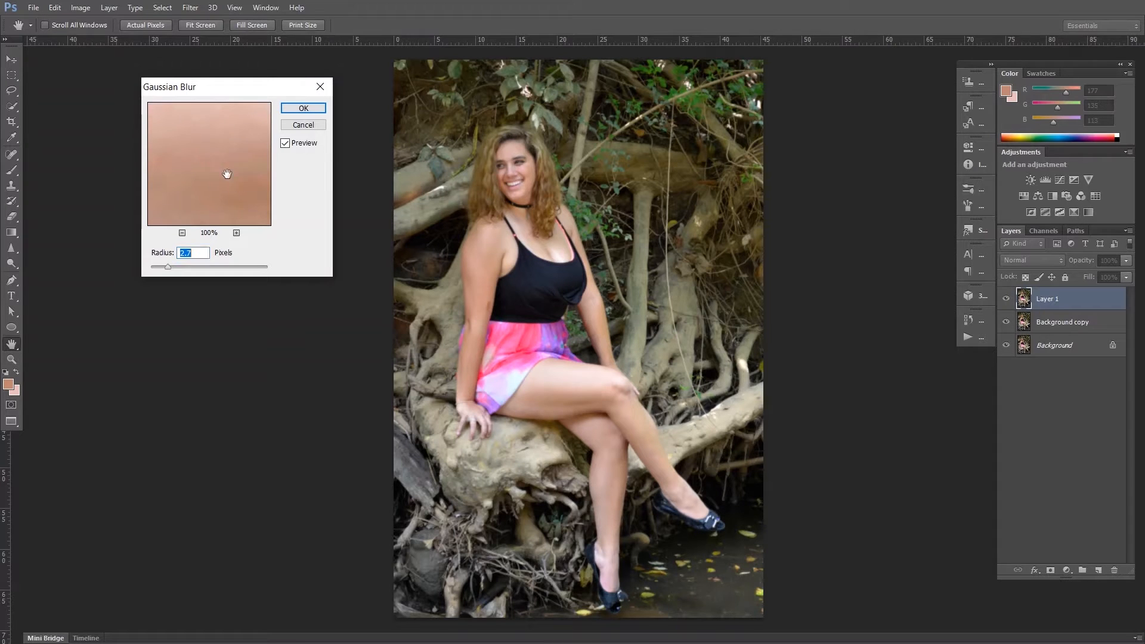
pyautogui.click(188, 266)
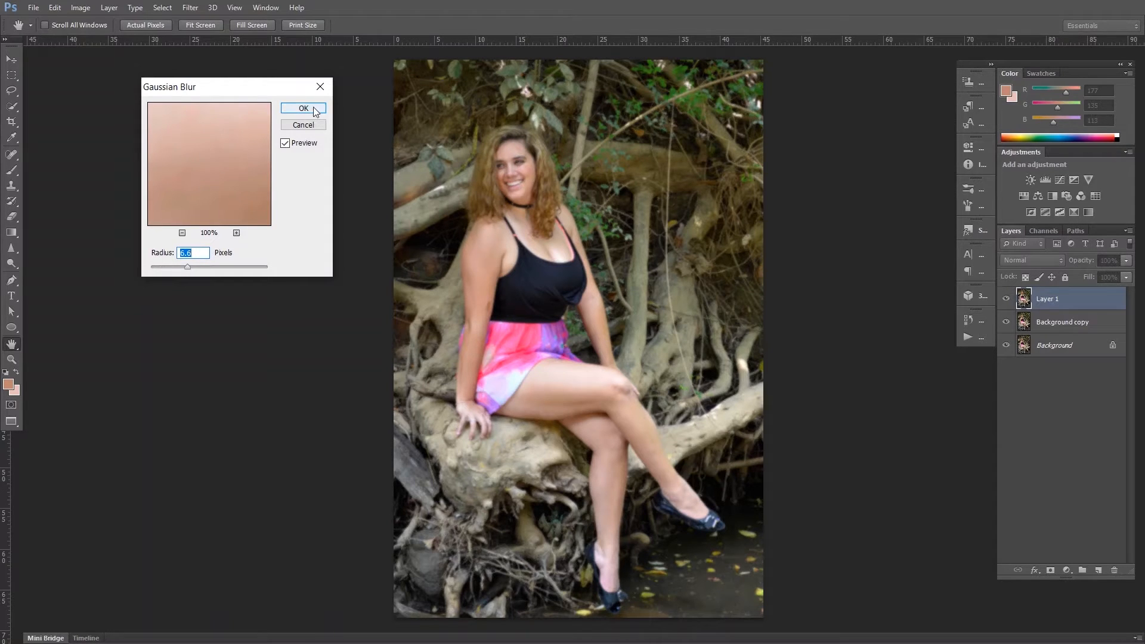
pyautogui.click(303, 108)
pyautogui.press('o')
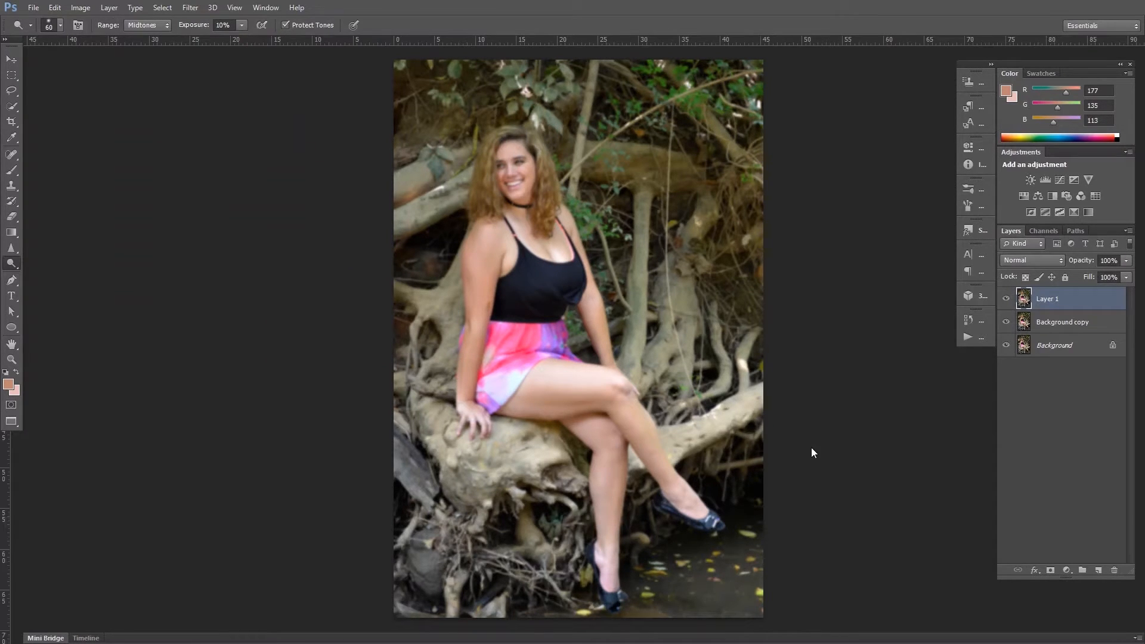
# - Add a layer mask to Layer 1, invert it to black, and set the Brush to 10% opacity
pyautogui.click(1050, 570)
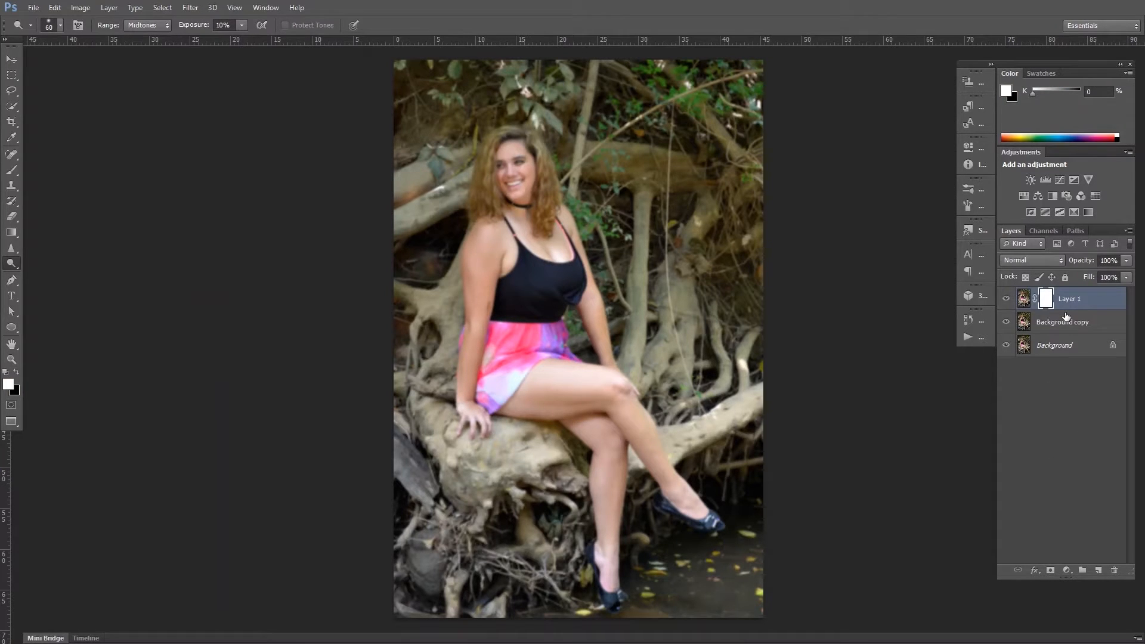
pyautogui.hotkey('ctrl', 'i')
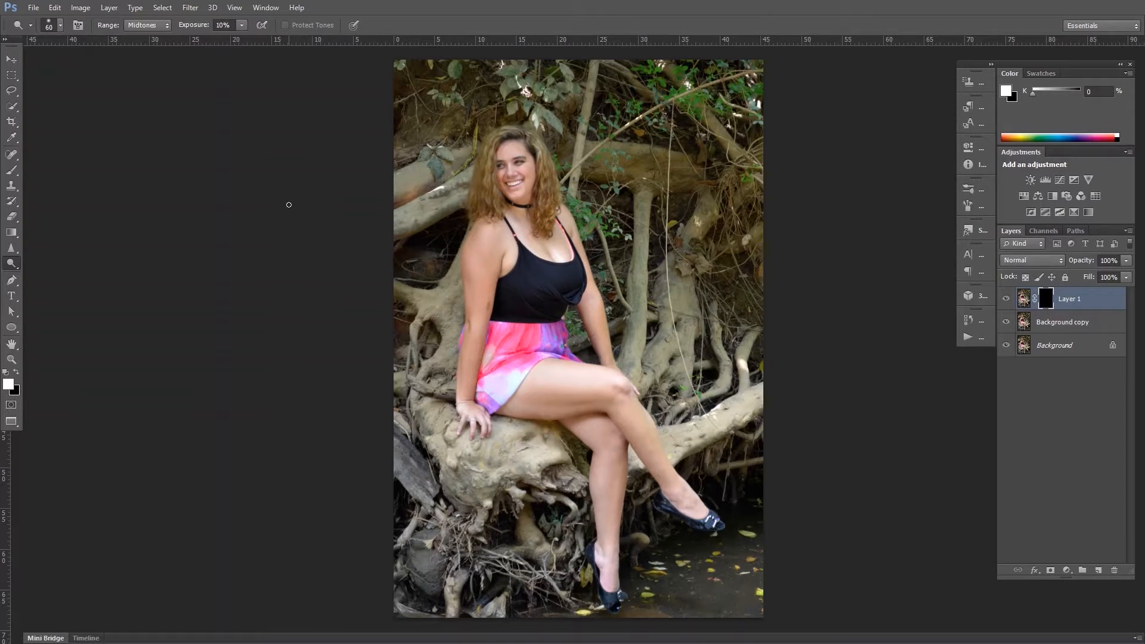
pyautogui.press('b')
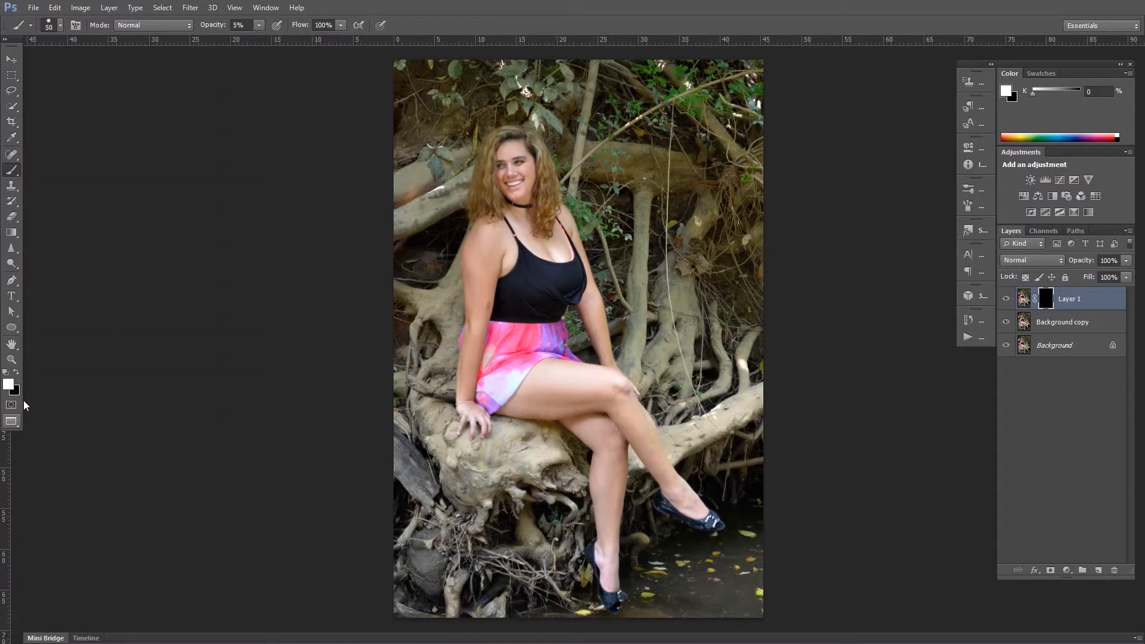
pyautogui.click(244, 25)
pyautogui.write('10')
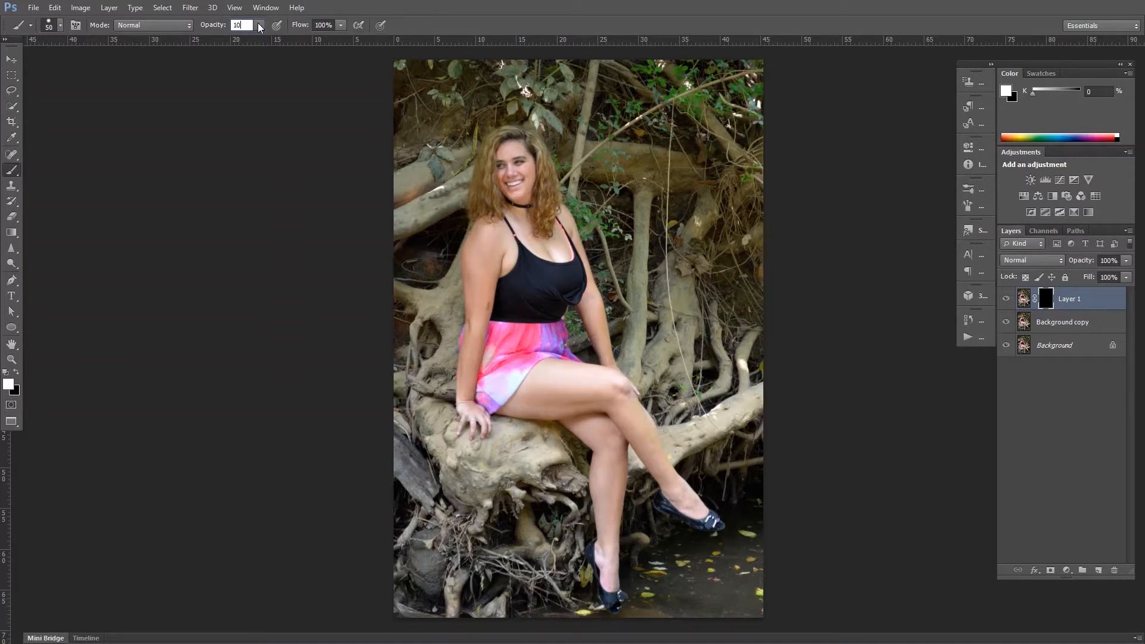
pyautogui.press('Return')
# - Paint white on Layer 1's mask with a brush resized to 80 to bring the blur back over the skin, and swap the foreground colour to black
pyautogui.press(']')
pyautogui.press(']')
pyautogui.press(']')
pyautogui.press(']')
pyautogui.press(']')
pyautogui.press(']')
pyautogui.press(']')
pyautogui.press('[')
pyautogui.press('[')
pyautogui.press('x')
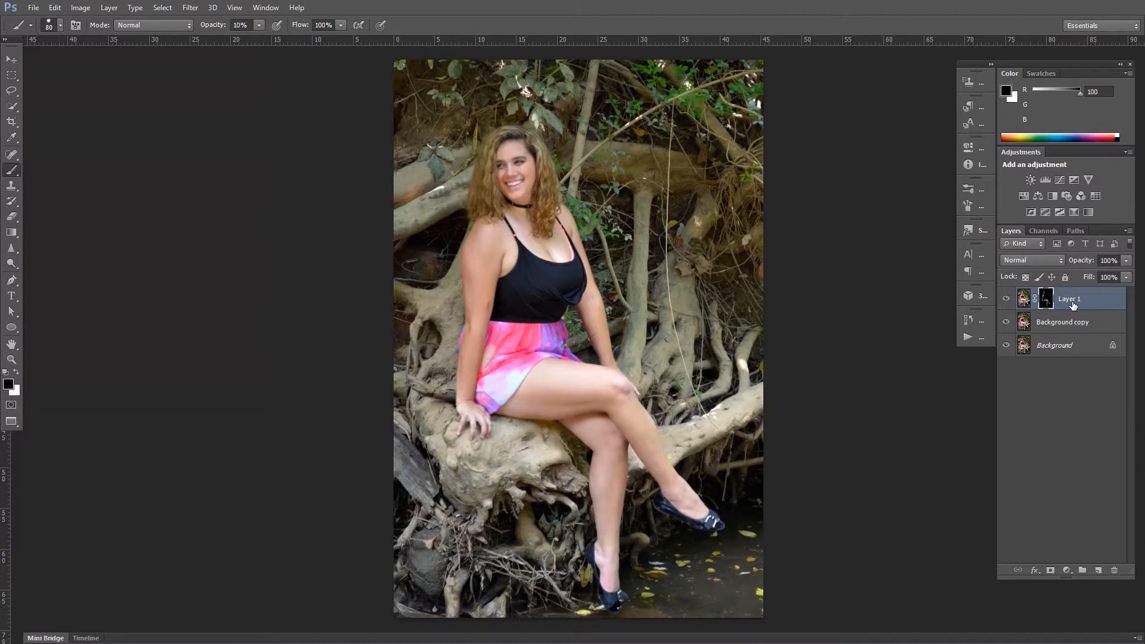
# - Stamp all visible layers into a new top layer and open it in the Liquify filter
pyautogui.hotkey('ctrl', 'shift', 'alt', 'e')
pyautogui.moveTo(1024, 298); pyautogui.dragTo(1026, 306)
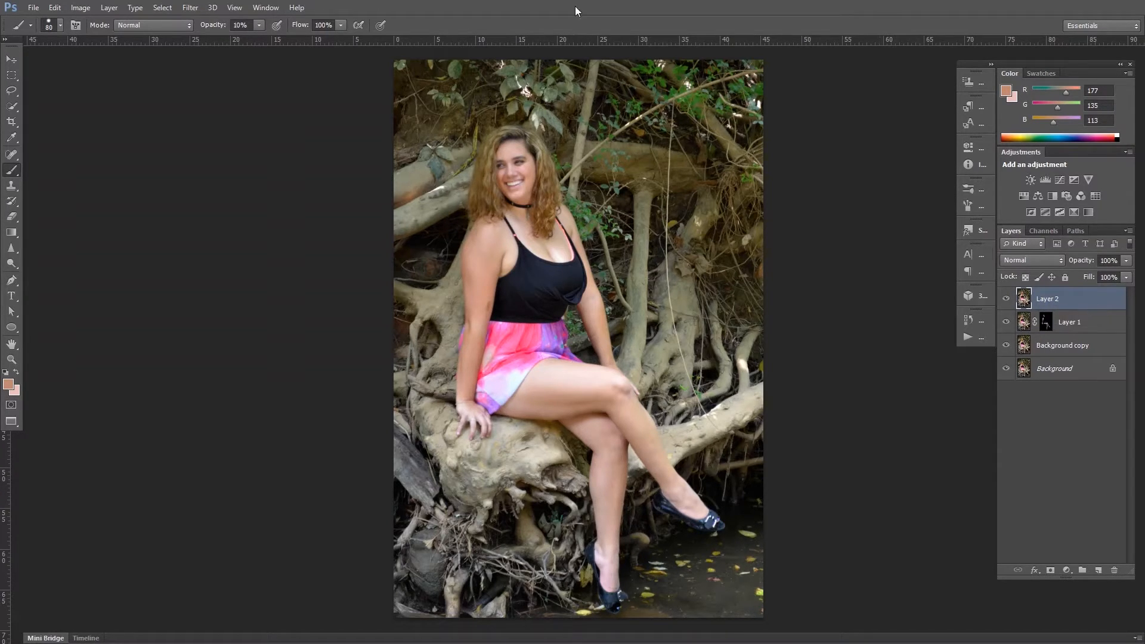
pyautogui.click(190, 7)
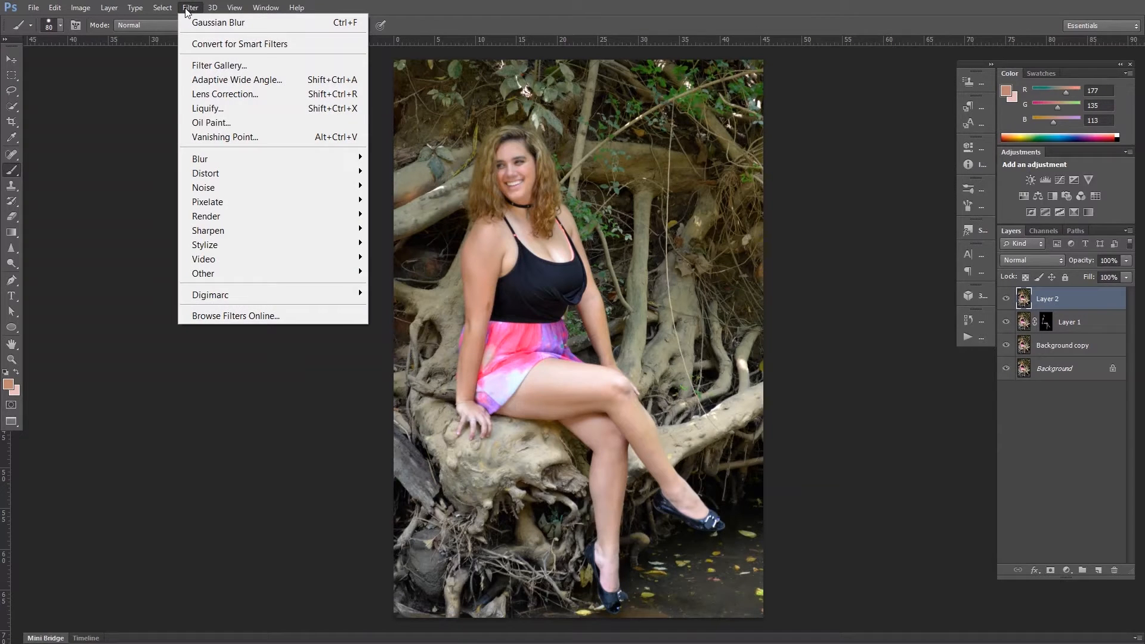
pyautogui.click(225, 109)
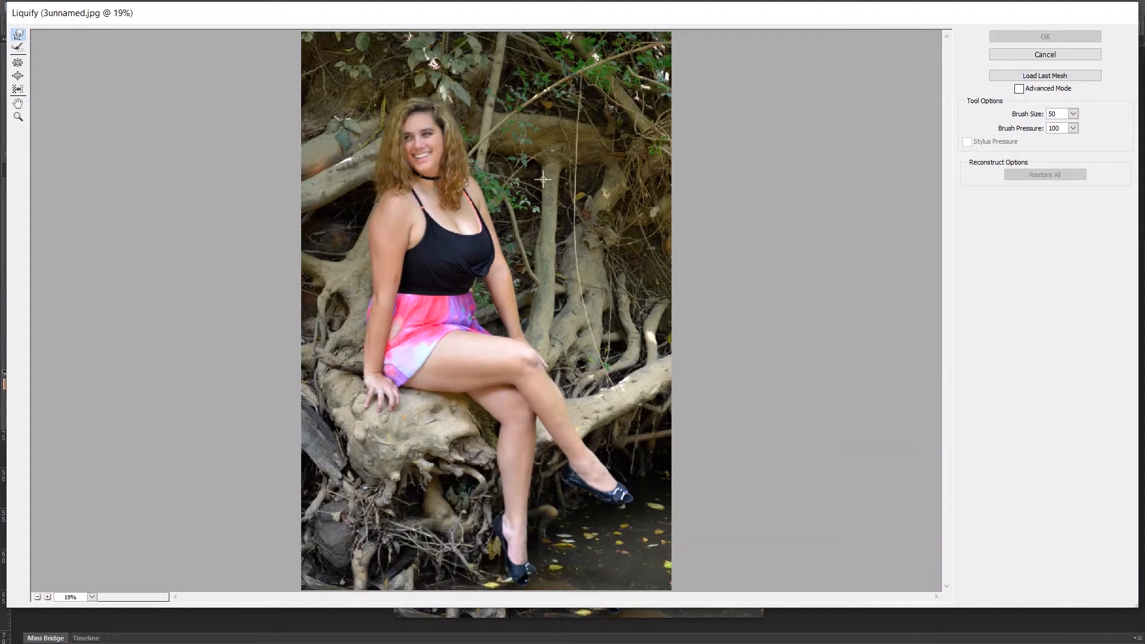
# - Push the hair at the top of the woman's head with Forward Warp at brush size 50, apply Liquify, and compare by toggling Layer 2
pyautogui.hotkey('ctrl', '+')
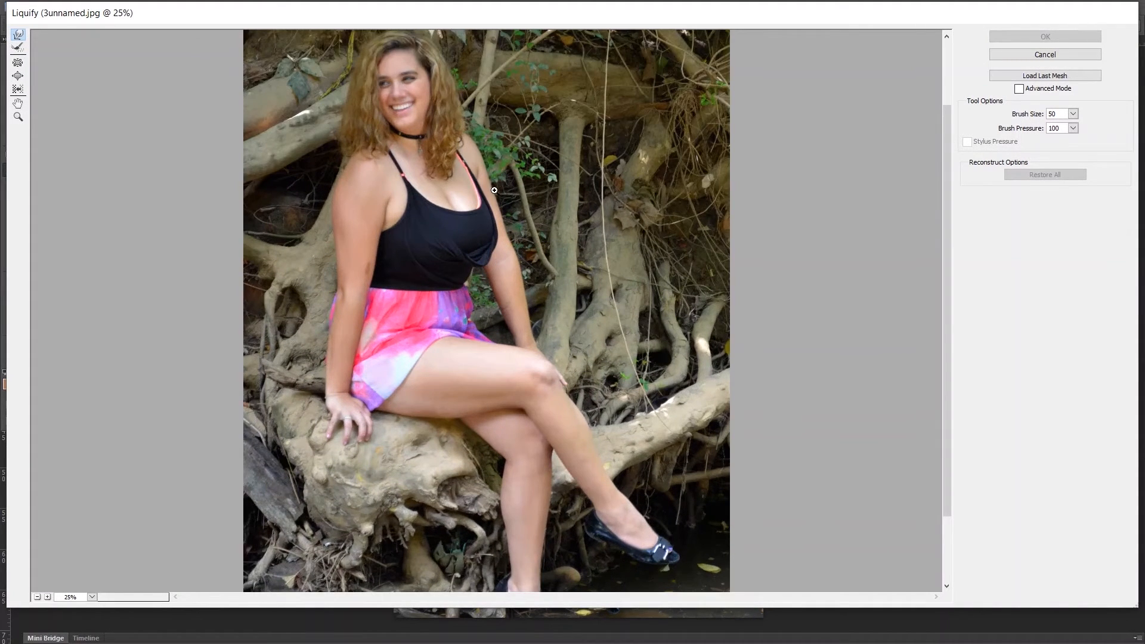
pyautogui.hotkey('ctrl', '+')
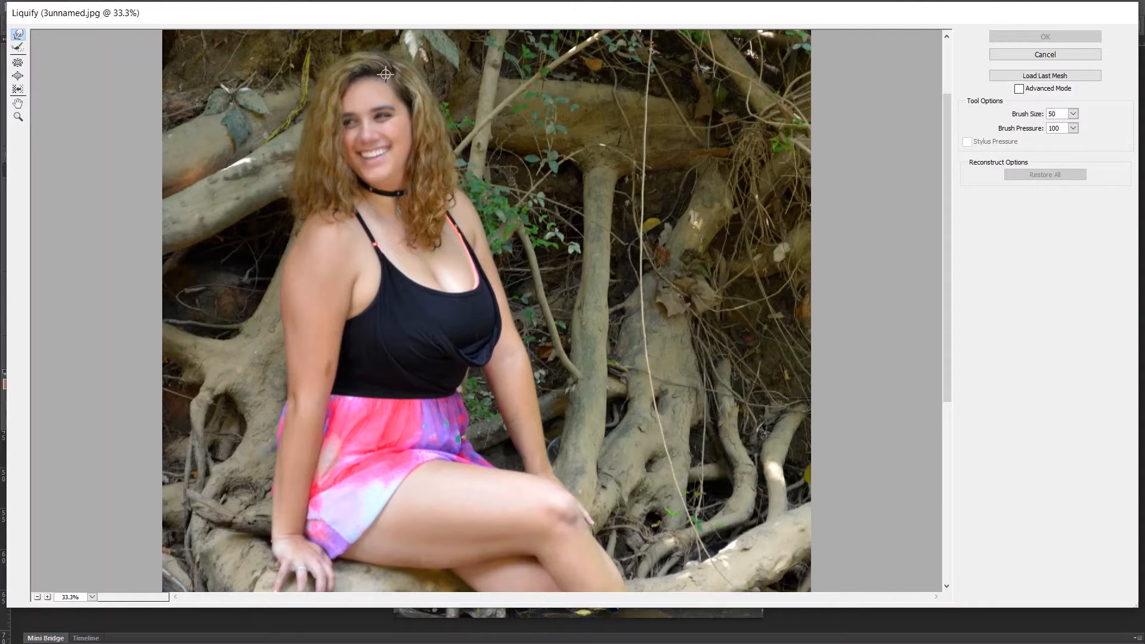
pyautogui.moveTo(390, 75); pyautogui.dragTo(375, 69)
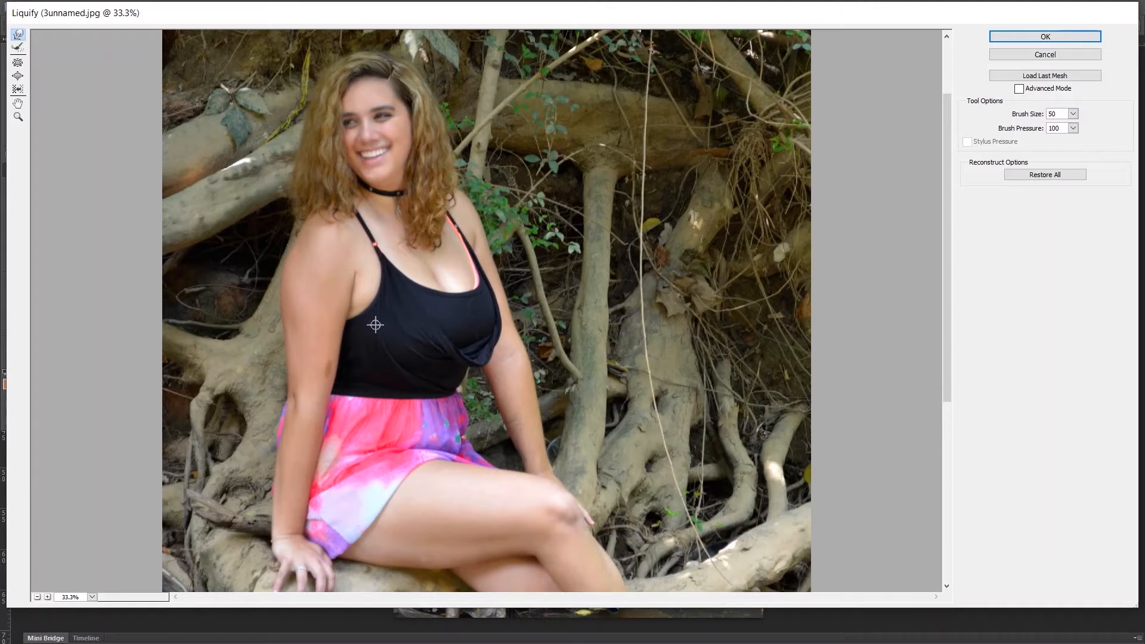
pyautogui.scroll(-4, 329, 397)
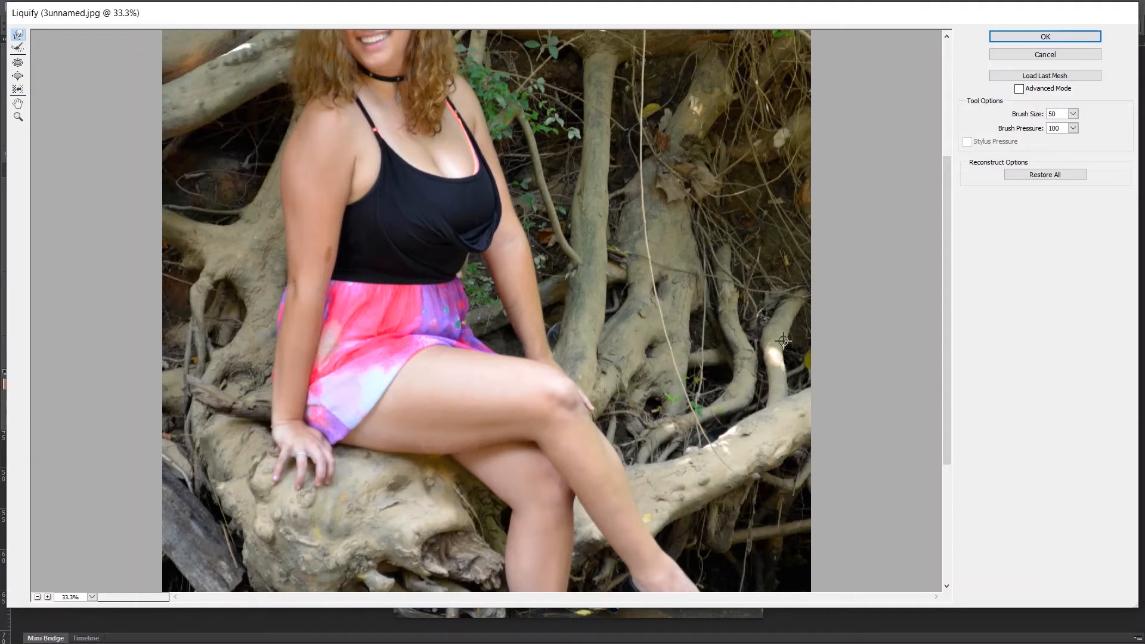
pyautogui.click(1045, 37)
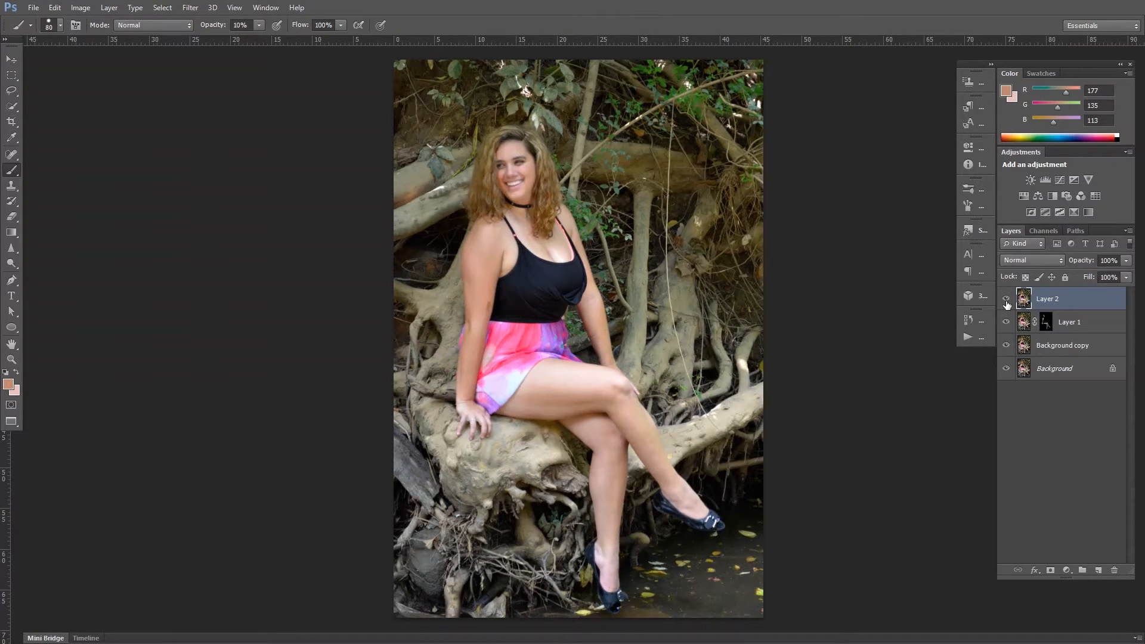
pyautogui.click(1006, 301)
pyautogui.click(1007, 301)
# - Add a Brightness/Contrast adjustment layer with brightness 11 and contrast 37
pyautogui.click(1032, 180)
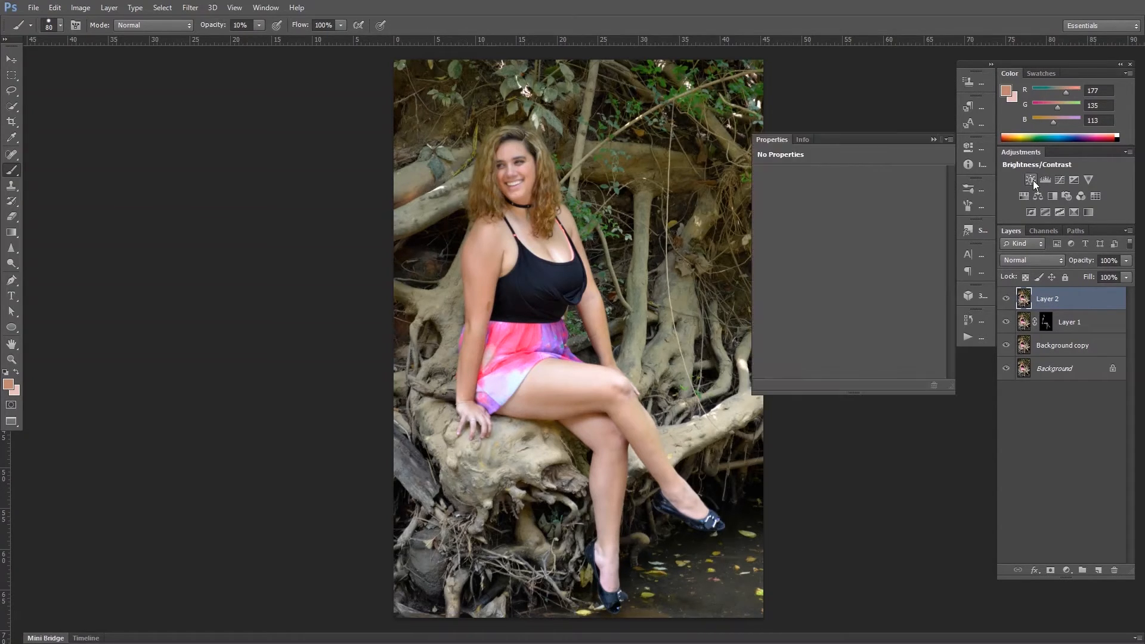
pyautogui.moveTo(849, 205); pyautogui.dragTo(855, 205)
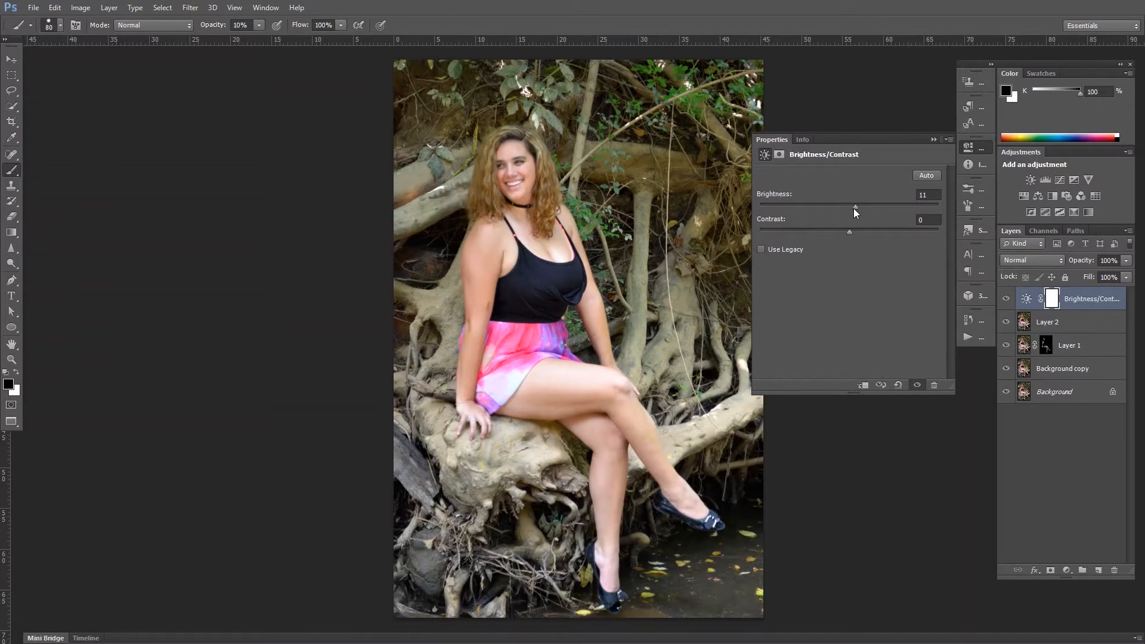
pyautogui.moveTo(851, 233); pyautogui.dragTo(868, 234)
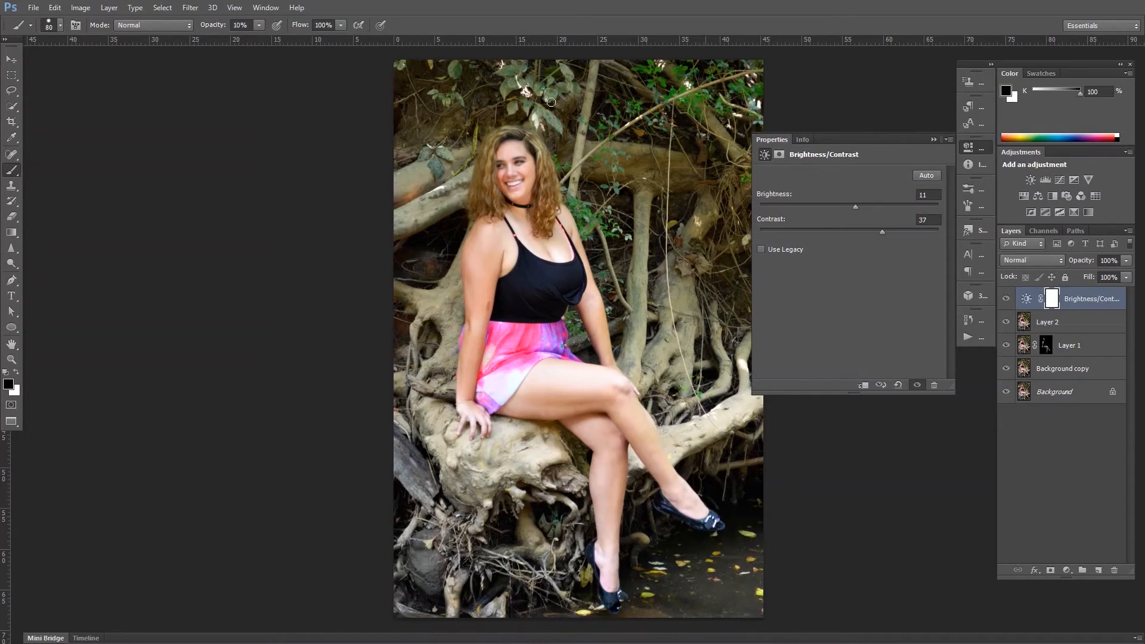
pyautogui.click(934, 140)
# - Add a Levels adjustment layer with the shadow input at 12 and the highlight input at 245, and fine-tune the midtones
pyautogui.click(1045, 180)
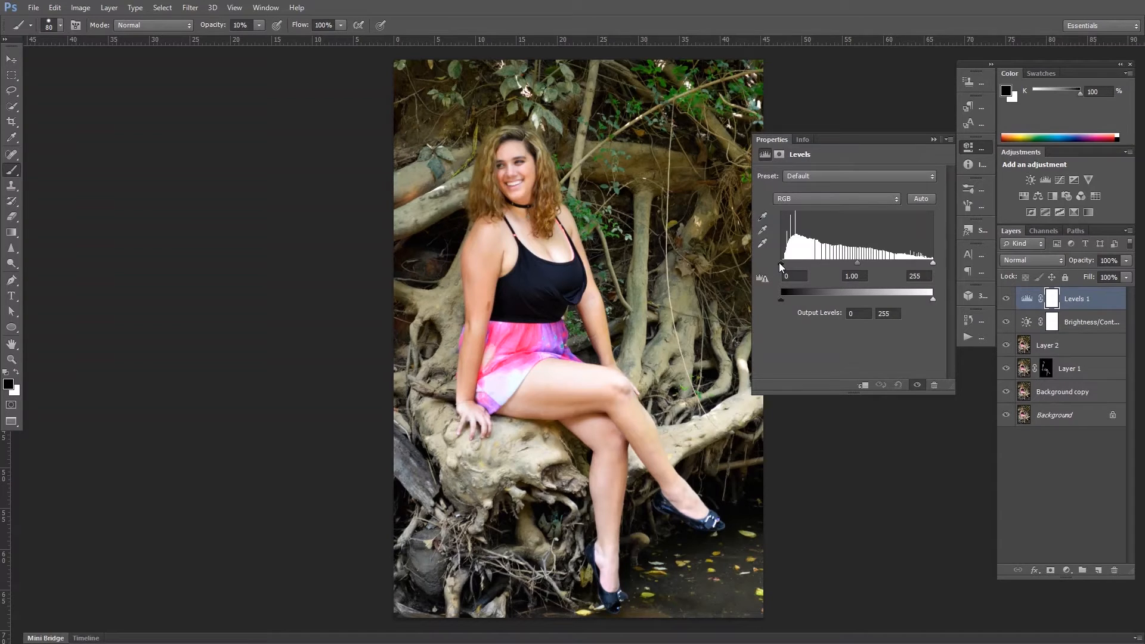
pyautogui.moveTo(780, 267); pyautogui.dragTo(790, 266)
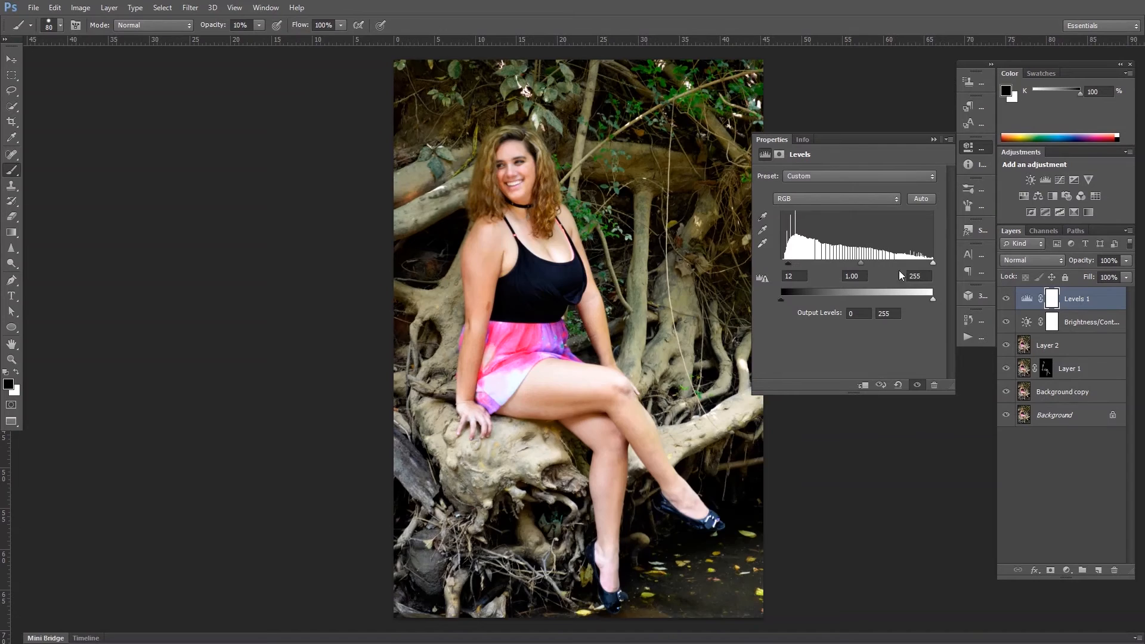
pyautogui.moveTo(935, 264); pyautogui.dragTo(928, 269)
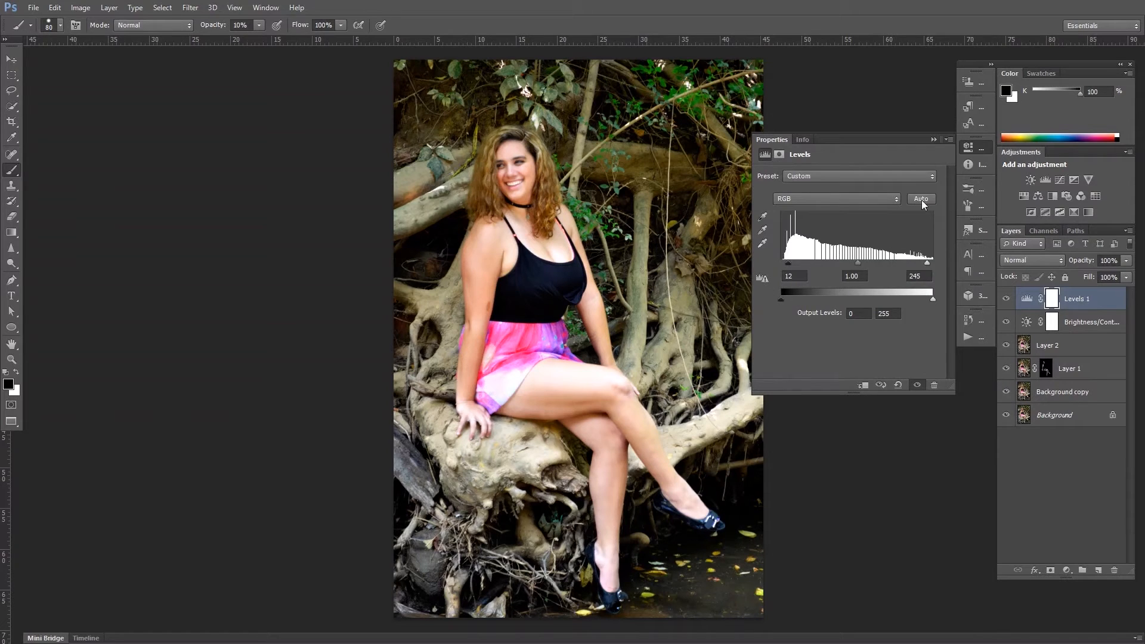
pyautogui.moveTo(861, 268); pyautogui.dragTo(859, 269)
pyautogui.click(932, 140)
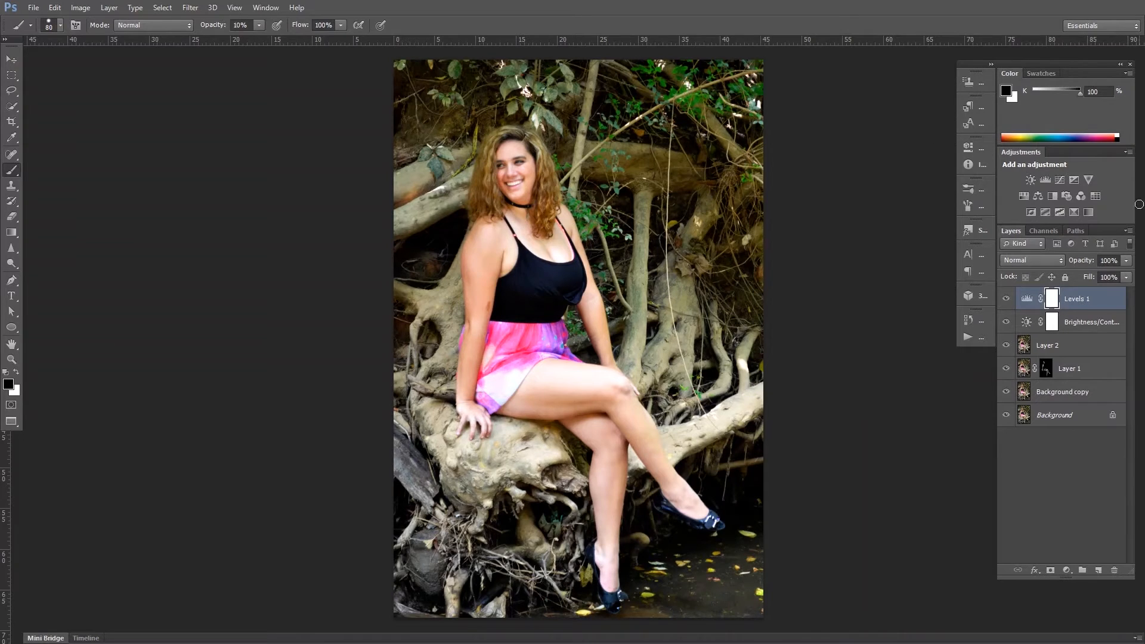
# - Add a Vibrance adjustment layer and fine-tune its vibrance and saturation
pyautogui.click(1089, 179)
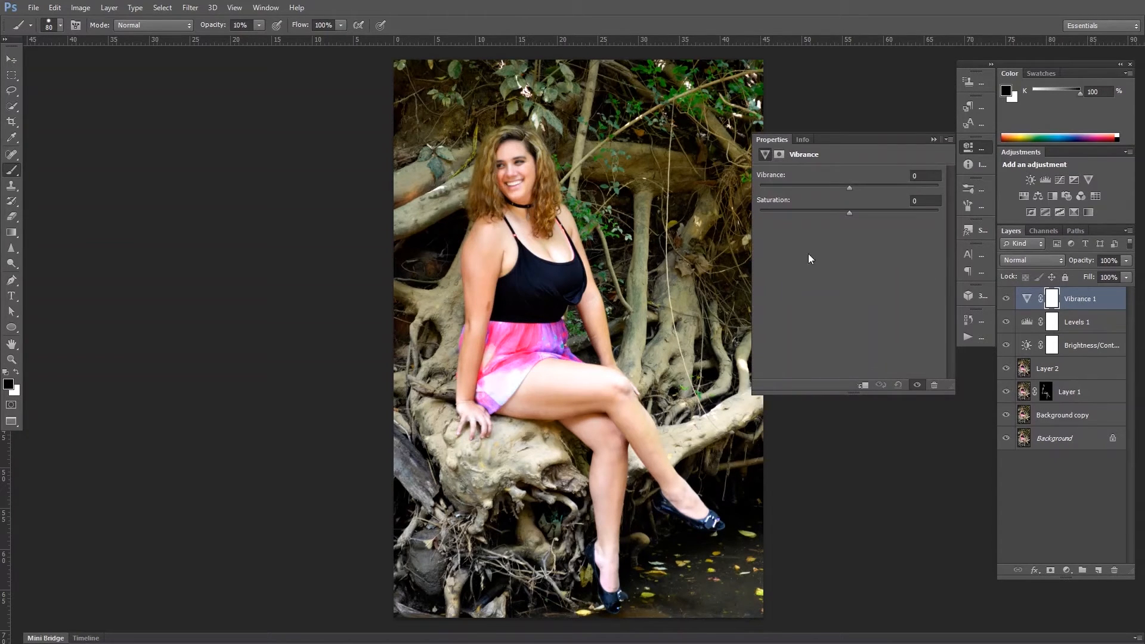
pyautogui.moveTo(849, 186); pyautogui.dragTo(838, 218)
pyautogui.moveTo(847, 212); pyautogui.dragTo(846, 213)
pyautogui.click(934, 140)
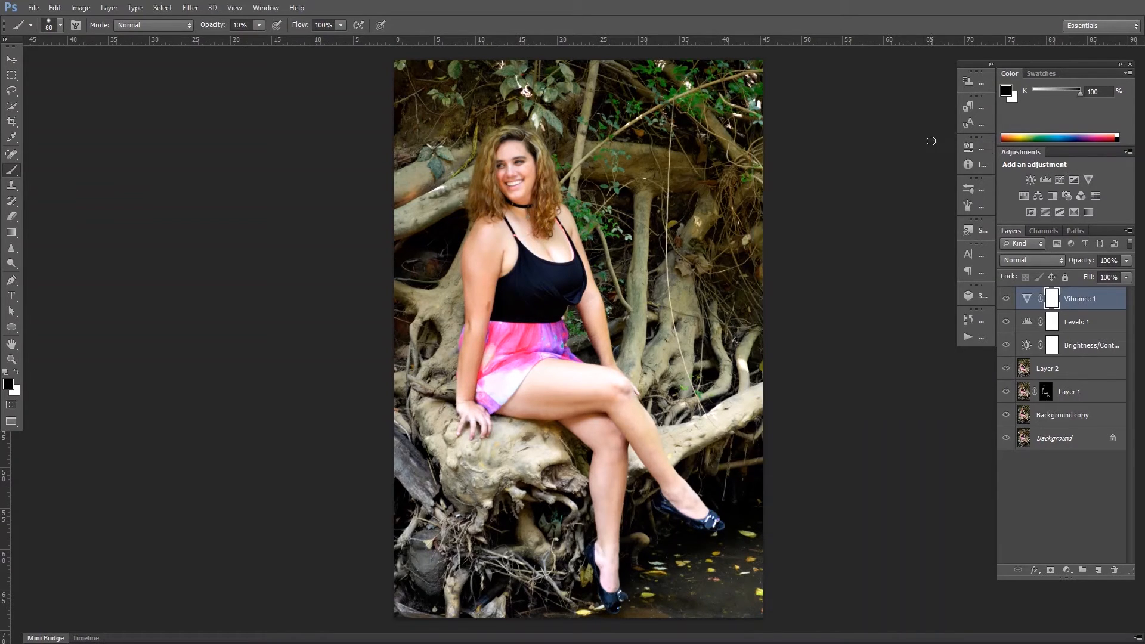
# - Add a Color Balance adjustment layer that shifts the midtones toward green, and invert its mask to black
pyautogui.click(1038, 196)
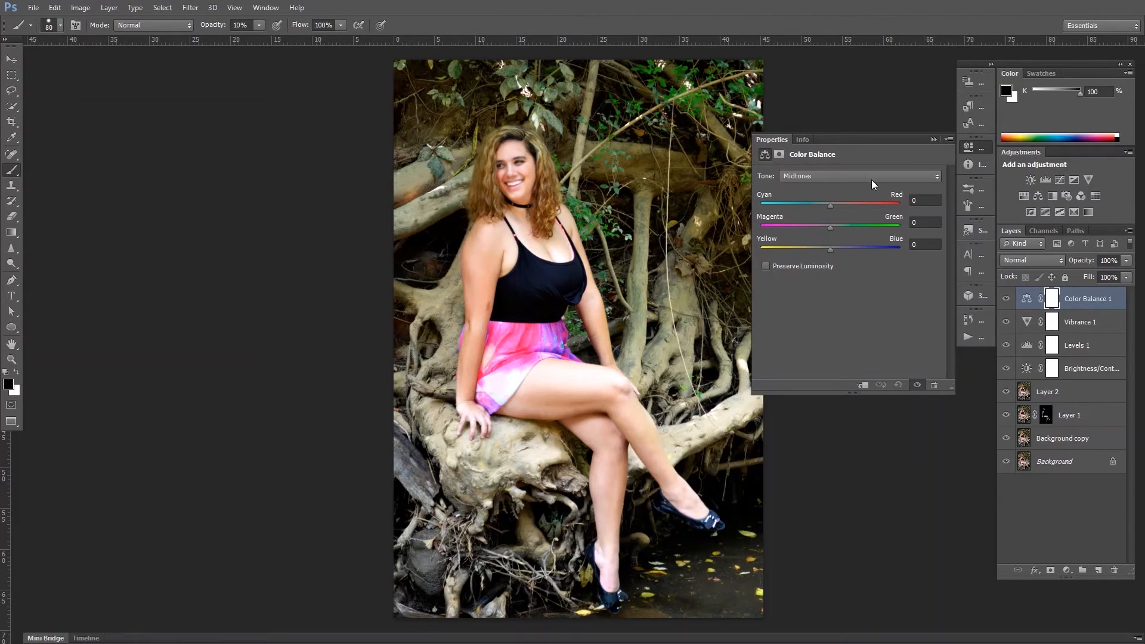
pyautogui.click(841, 227)
pyautogui.click(934, 140)
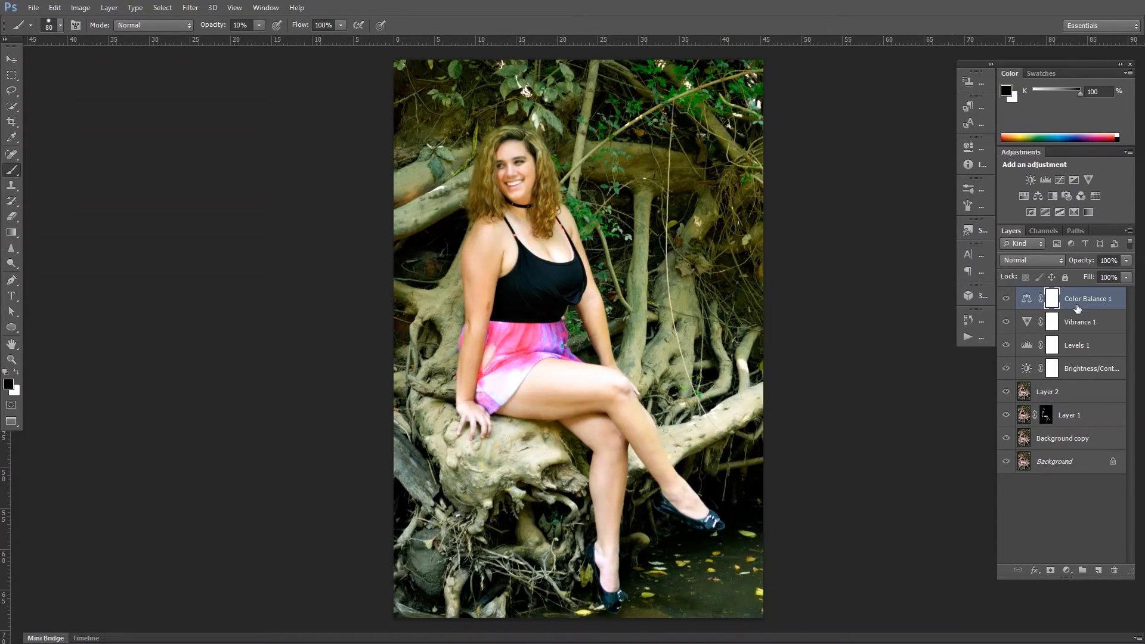
pyautogui.hotkey('ctrl', 'i')
# - Paint the green Color Balance effect into the background around the woman, using a very large white brush at 10% opacity on the mask
pyautogui.press('x')
pyautogui.press(']')
pyautogui.press(']')
pyautogui.press(']')
pyautogui.press(']')
pyautogui.press(']')
pyautogui.press(']')
pyautogui.press(']')
pyautogui.press(']')
pyautogui.press(']')
pyautogui.press(']')
pyautogui.press(']')
pyautogui.press(']')
pyautogui.press(']')
pyautogui.press(']')
pyautogui.press(']')
pyautogui.press(']')
pyautogui.press(']')
pyautogui.press(']')
pyautogui.press(']')
pyautogui.press(']')
pyautogui.press('[')
pyautogui.press('[')
pyautogui.press('[')
pyautogui.press('[')
pyautogui.press('[')
pyautogui.press('[')
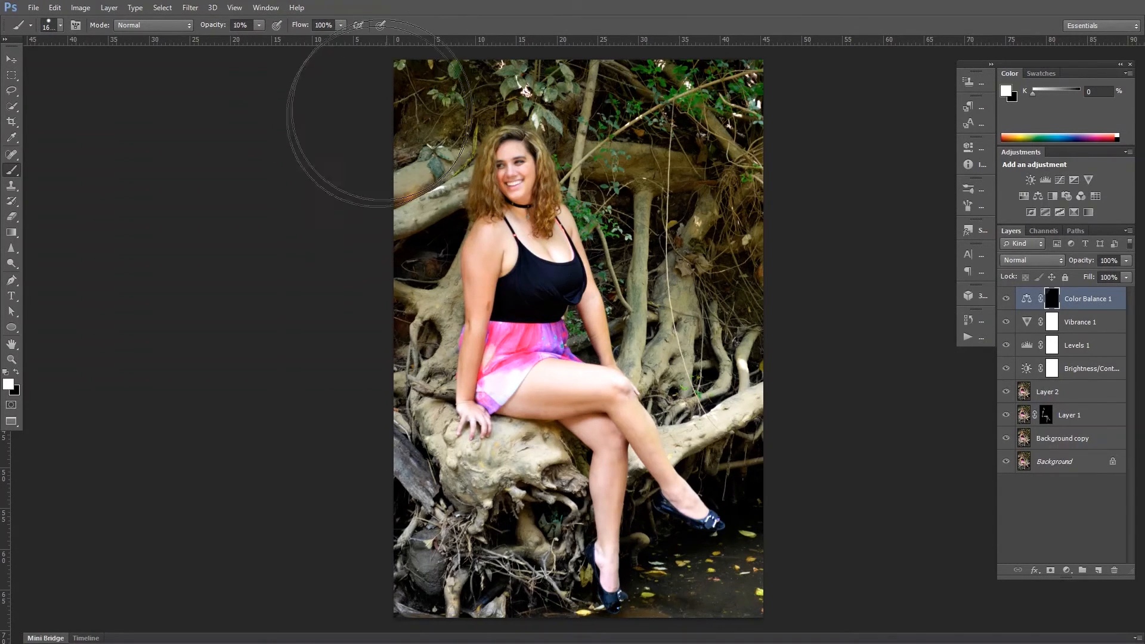
pyautogui.scroll(1, 370, 116)
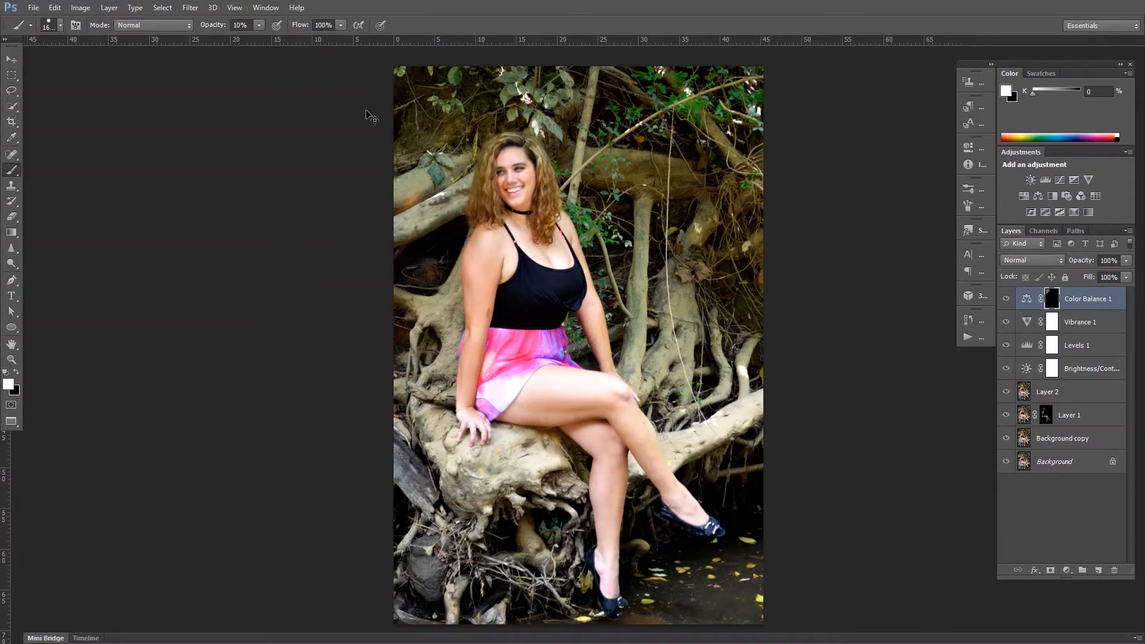
pyautogui.hotkey('ctrl', '-')
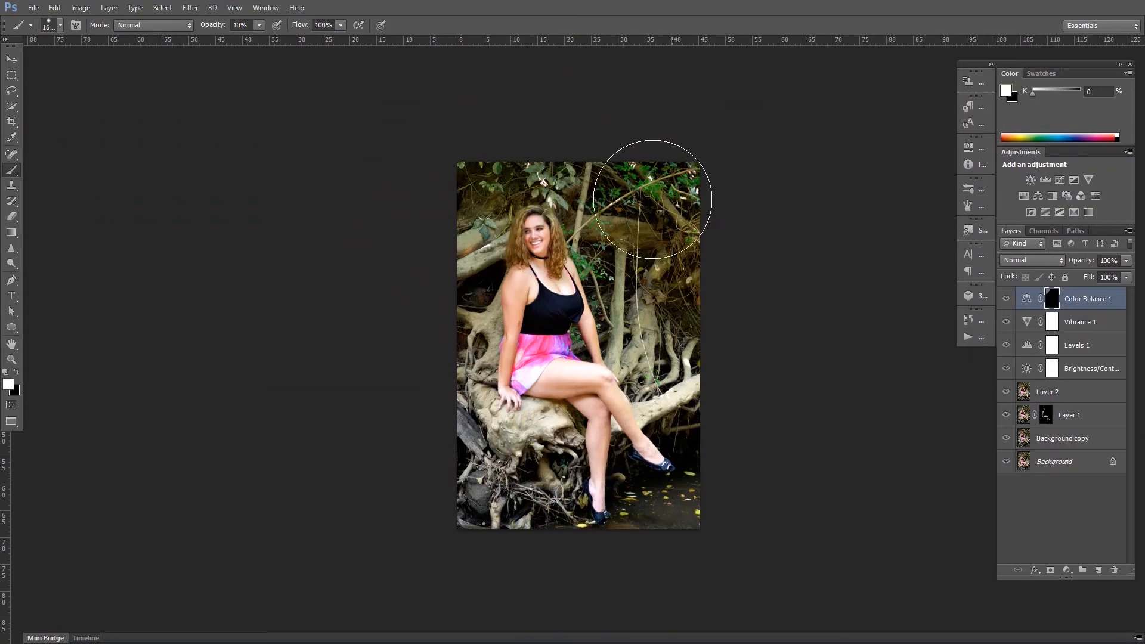
pyautogui.moveTo(722, 284); pyautogui.dragTo(752, 453)
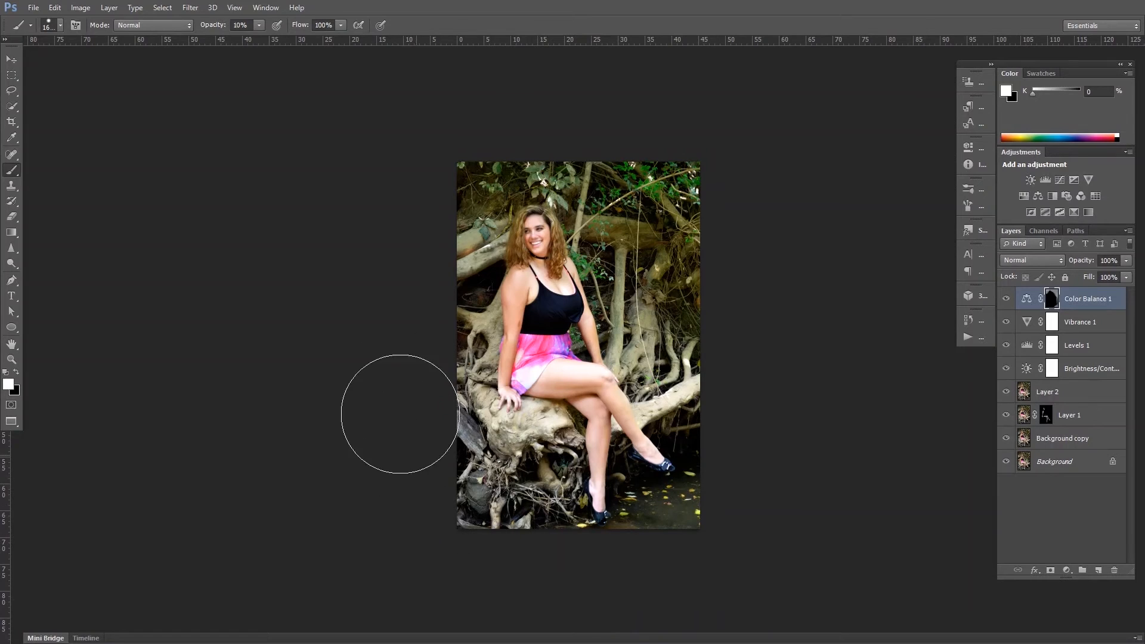
pyautogui.moveTo(419, 458)
pyautogui.mouseDown()
pyautogui.moveTo(432, 473)
pyautogui.moveTo(416, 424)
pyautogui.moveTo(523, 512)
pyautogui.moveTo(399, 395)
pyautogui.mouseUp()
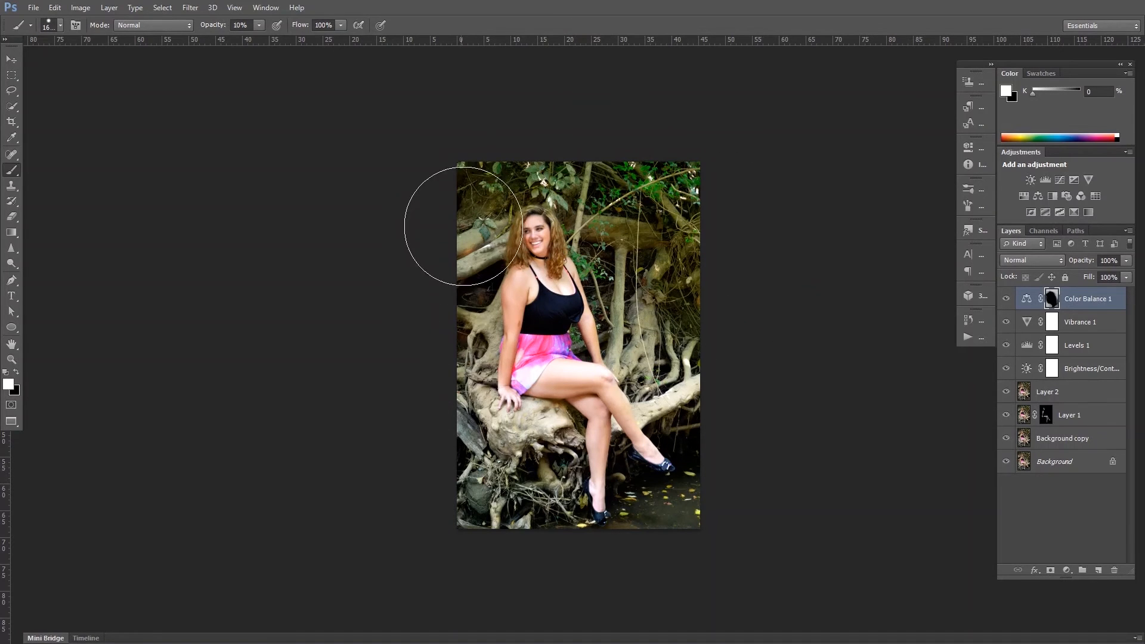
# - Add a second Color Balance layer with midtones at red +20, magenta -11 and yellow -36, and invert its mask to black
pyautogui.click(1038, 196)
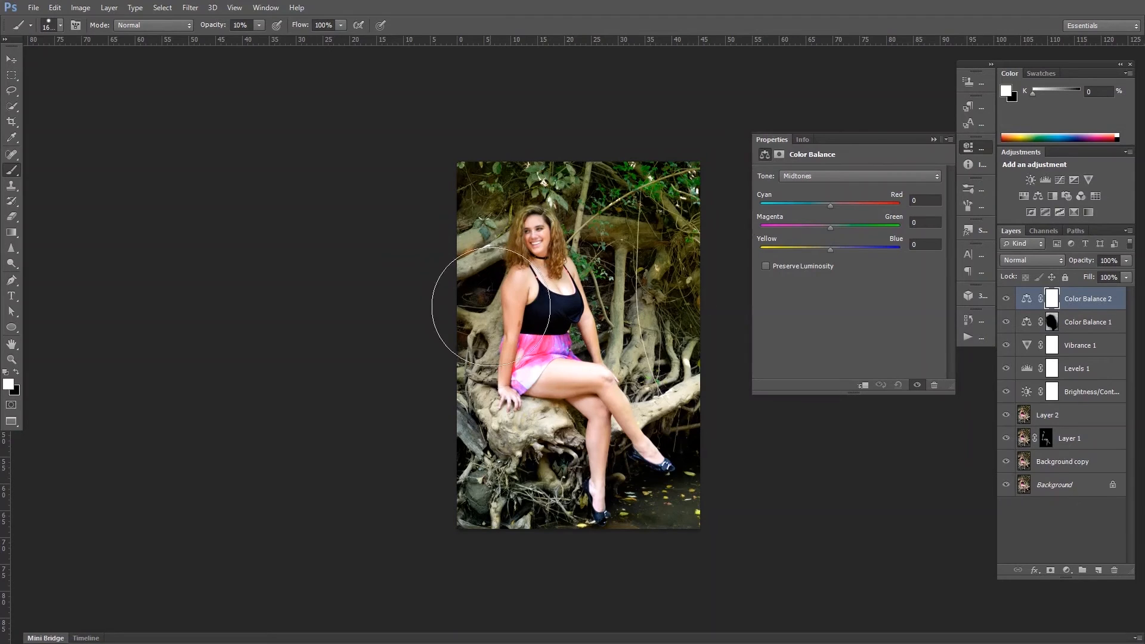
pyautogui.moveTo(841, 204); pyautogui.dragTo(843, 204)
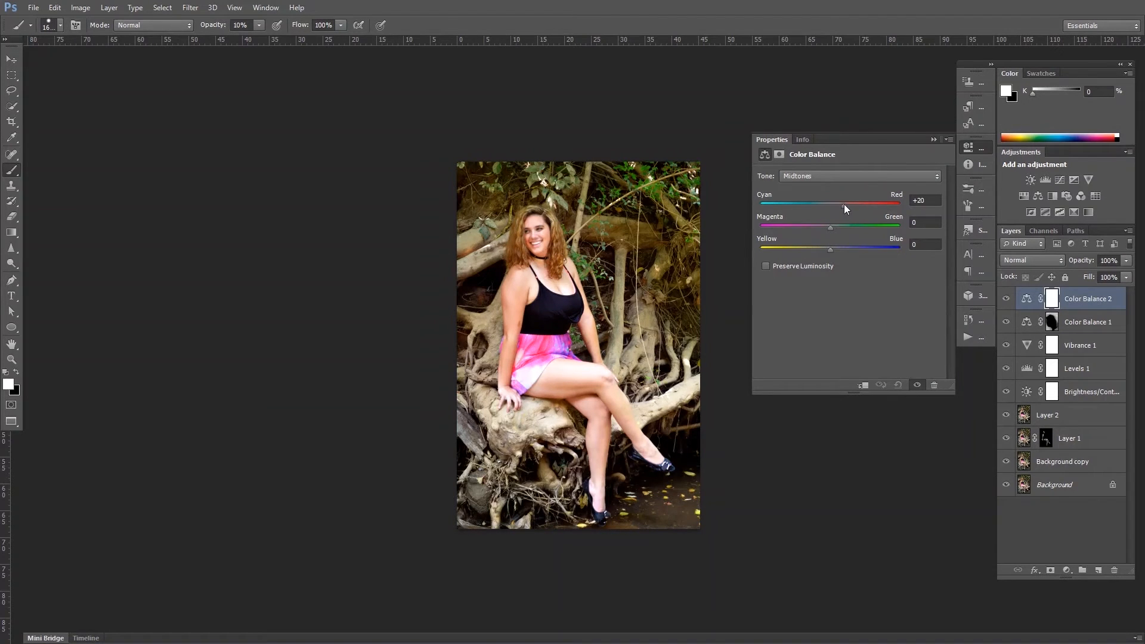
pyautogui.moveTo(830, 248); pyautogui.dragTo(814, 249)
pyautogui.moveTo(827, 228); pyautogui.dragTo(823, 230)
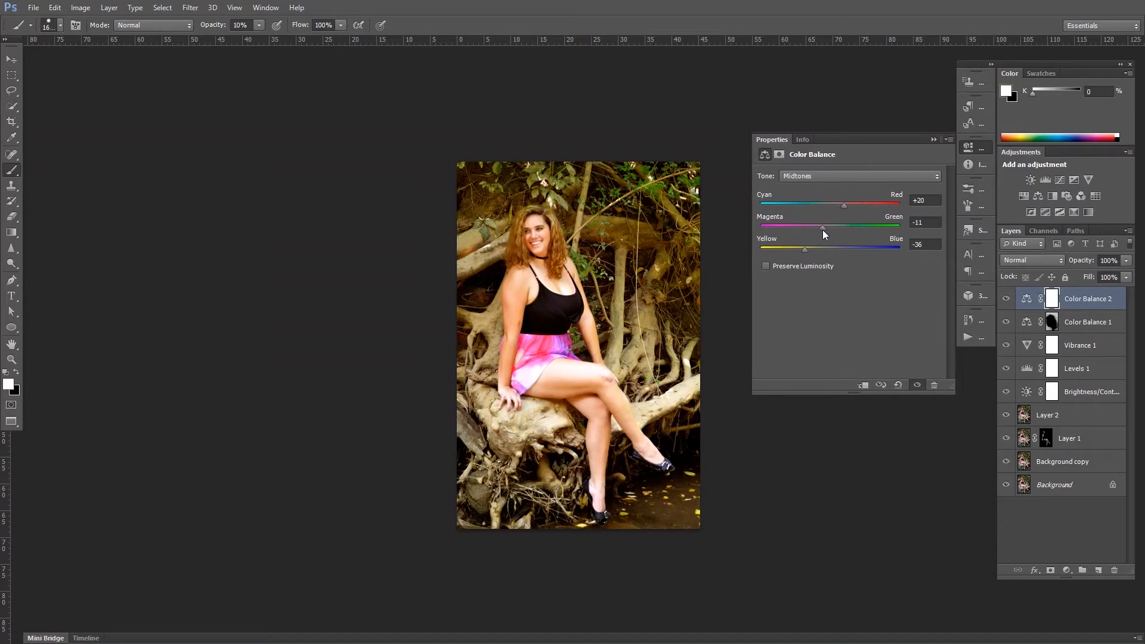
pyautogui.click(935, 139)
pyautogui.hotkey('ctrl', 'i')
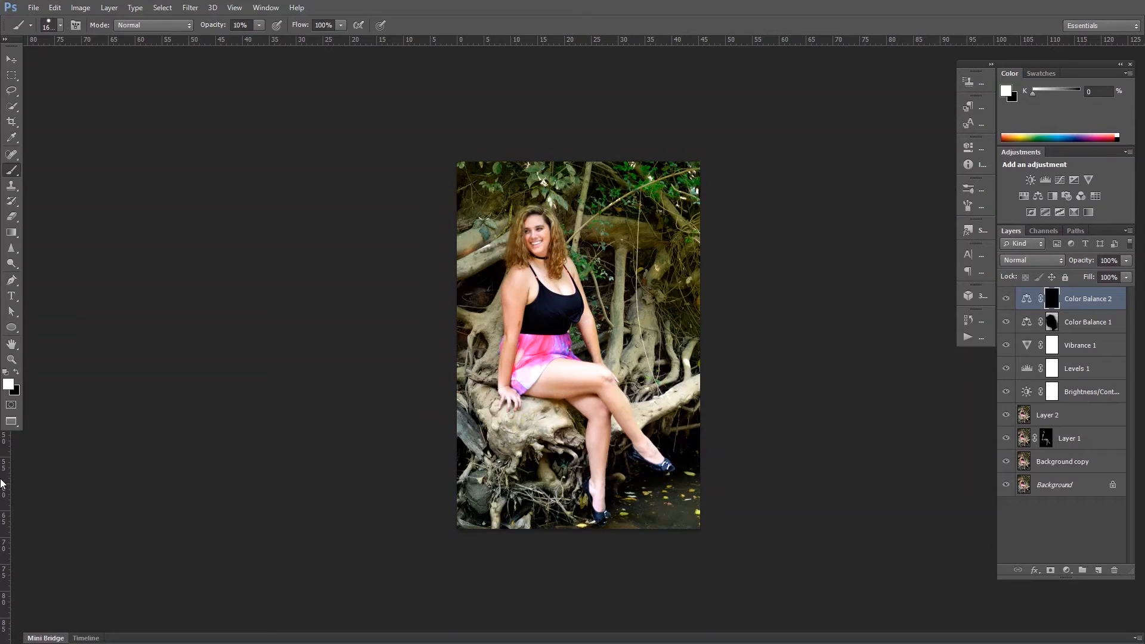
# - Paint the second Color Balance effect into the roots and branches around the woman with a 600 px white brush at 10% opacity
pyautogui.press('[')
pyautogui.press('[')
pyautogui.press('[')
pyautogui.press('[')
pyautogui.press('[')
pyautogui.press('[')
pyautogui.press('[')
pyautogui.press('[')
pyautogui.press('[')
pyautogui.moveTo(466, 254)
pyautogui.mouseDown()
pyautogui.moveTo(484, 239)
pyautogui.moveTo(457, 257)
pyautogui.moveTo(476, 241)
pyautogui.moveTo(461, 257)
pyautogui.moveTo(485, 241)
pyautogui.moveTo(511, 247)
pyautogui.mouseUp()
pyautogui.moveTo(638, 232)
pyautogui.mouseDown()
pyautogui.moveTo(588, 235)
pyautogui.moveTo(665, 241)
pyautogui.moveTo(587, 235)
pyautogui.moveTo(645, 240)
pyautogui.moveTo(635, 241)
pyautogui.moveTo(616, 318)
pyautogui.moveTo(629, 296)
pyautogui.moveTo(639, 355)
pyautogui.moveTo(646, 314)
pyautogui.moveTo(618, 326)
pyautogui.moveTo(631, 261)
pyautogui.moveTo(639, 331)
pyautogui.moveTo(626, 355)
pyautogui.moveTo(622, 260)
pyautogui.moveTo(643, 360)
pyautogui.moveTo(693, 364)
pyautogui.moveTo(651, 408)
pyautogui.moveTo(635, 318)
pyautogui.moveTo(659, 388)
pyautogui.moveTo(680, 367)
pyautogui.moveTo(686, 336)
pyautogui.moveTo(678, 264)
pyautogui.moveTo(685, 287)
pyautogui.moveTo(664, 247)
pyautogui.moveTo(614, 240)
pyautogui.moveTo(700, 280)
pyautogui.moveTo(680, 310)
pyautogui.moveTo(690, 335)
pyautogui.moveTo(545, 471)
pyautogui.moveTo(465, 399)
pyautogui.moveTo(525, 441)
pyautogui.moveTo(553, 436)
pyautogui.moveTo(507, 445)
pyautogui.moveTo(534, 431)
pyautogui.moveTo(564, 436)
pyautogui.moveTo(539, 424)
pyautogui.moveTo(513, 445)
pyautogui.moveTo(481, 421)
pyautogui.moveTo(480, 340)
pyautogui.mouseUp()
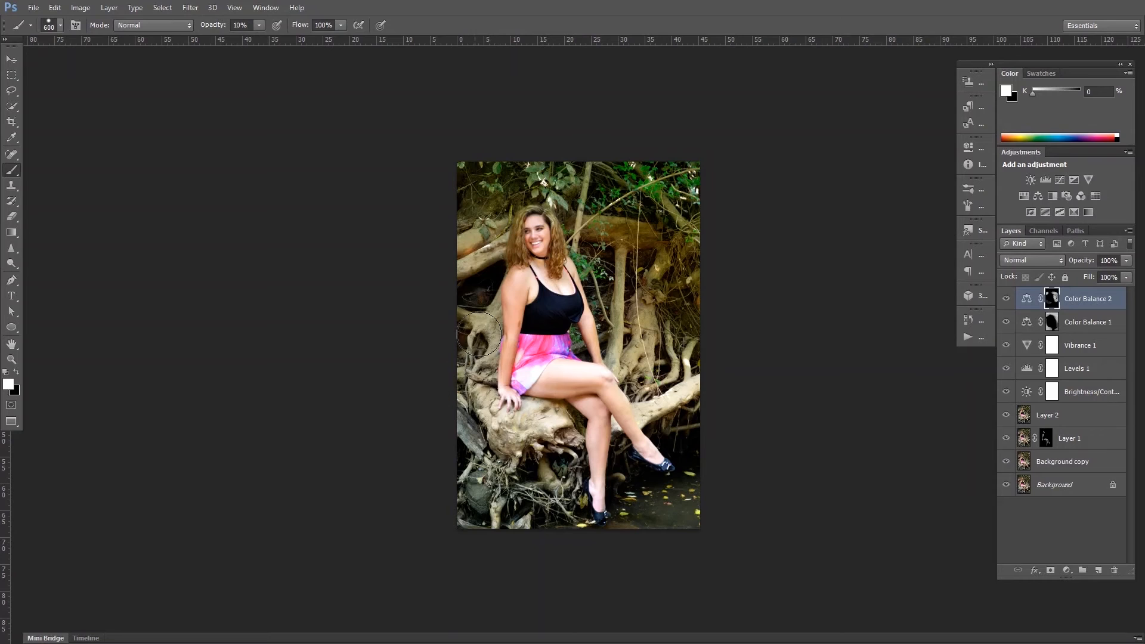
# - Paint black on the Color Balance 1 mask to reduce the green over the roots near the photo's right edge
pyautogui.click(1084, 325)
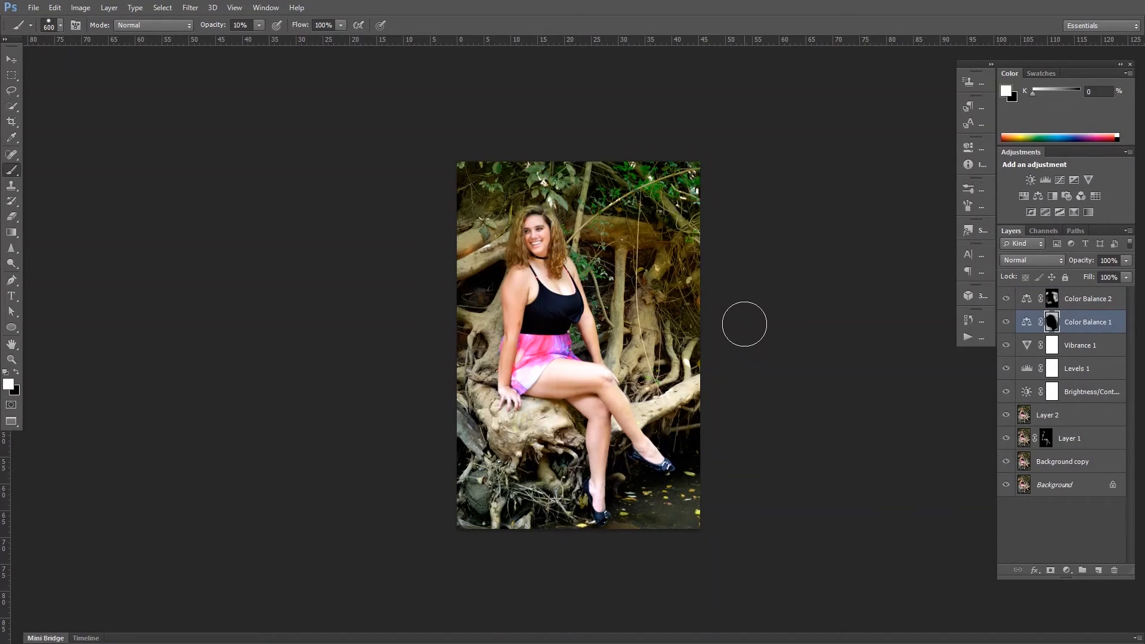
pyautogui.click(16, 372)
pyautogui.moveTo(686, 252)
pyautogui.mouseDown()
pyautogui.moveTo(667, 271)
pyautogui.moveTo(660, 331)
pyautogui.moveTo(698, 257)
pyautogui.moveTo(699, 326)
pyautogui.moveTo(704, 257)
pyautogui.moveTo(696, 333)
pyautogui.mouseUp()
# - Paint more white on the Color Balance 2 mask over the roots on both sides of the woman
pyautogui.click(1101, 302)
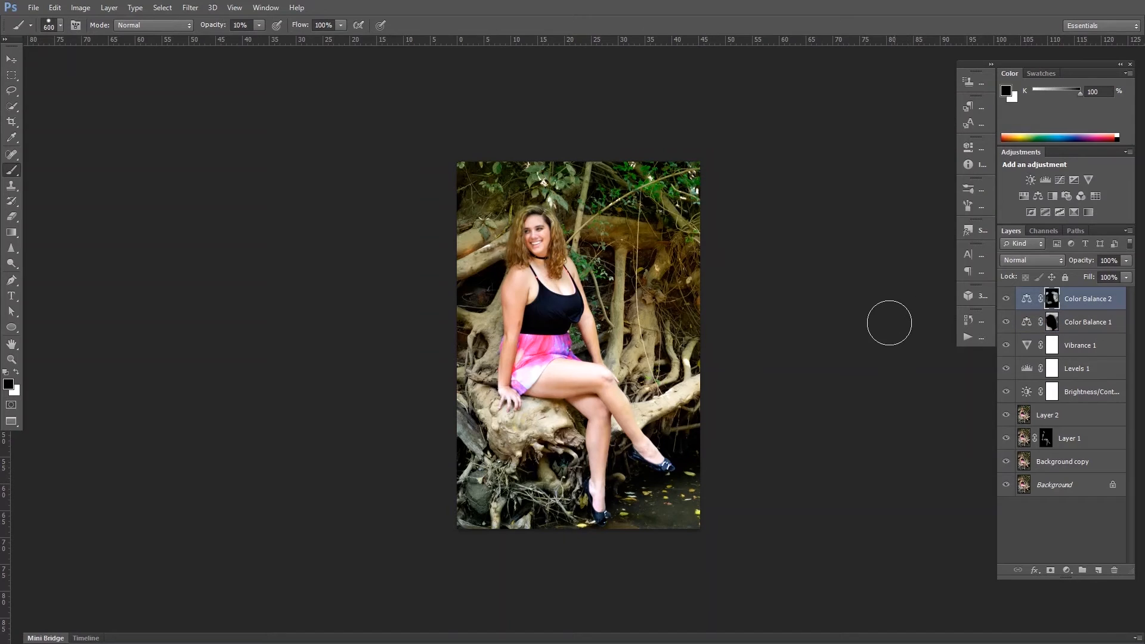
pyautogui.press('x')
pyautogui.moveTo(471, 263)
pyautogui.mouseDown()
pyautogui.moveTo(472, 382)
pyautogui.moveTo(535, 441)
pyautogui.moveTo(522, 423)
pyautogui.moveTo(626, 346)
pyautogui.moveTo(629, 379)
pyautogui.moveTo(645, 353)
pyautogui.moveTo(657, 398)
pyautogui.moveTo(699, 355)
pyautogui.mouseUp()
# - Set the Color Balance 2 midtones to red +48 and yellow -69, and fine-tune the magenta-green balance
pyautogui.doubleClick(1025, 302)
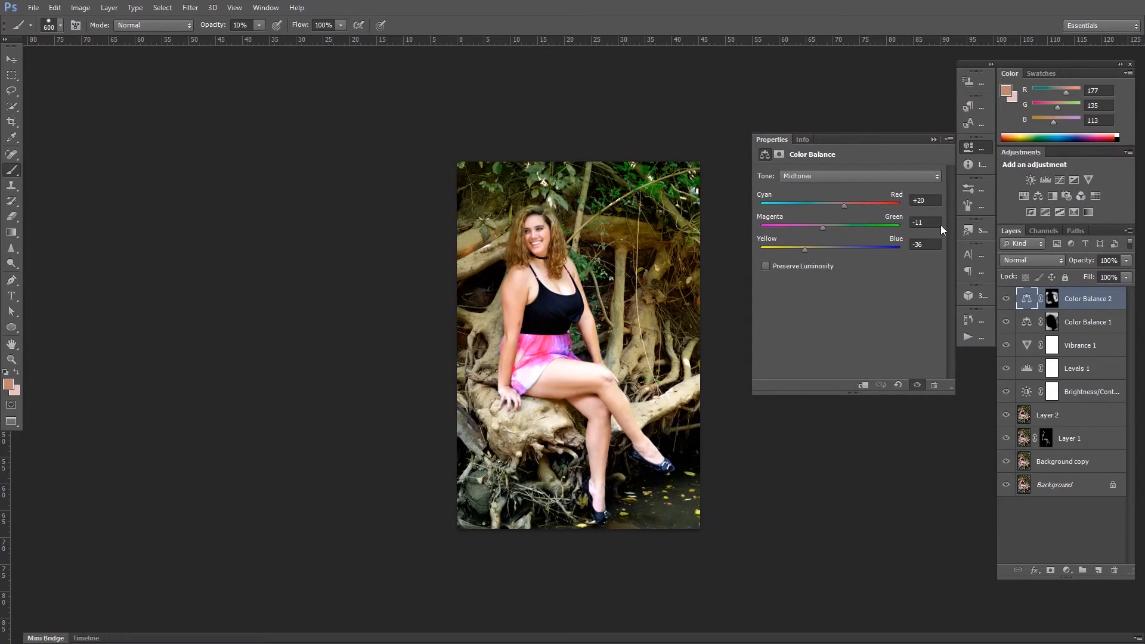
pyautogui.moveTo(843, 207); pyautogui.dragTo(857, 205)
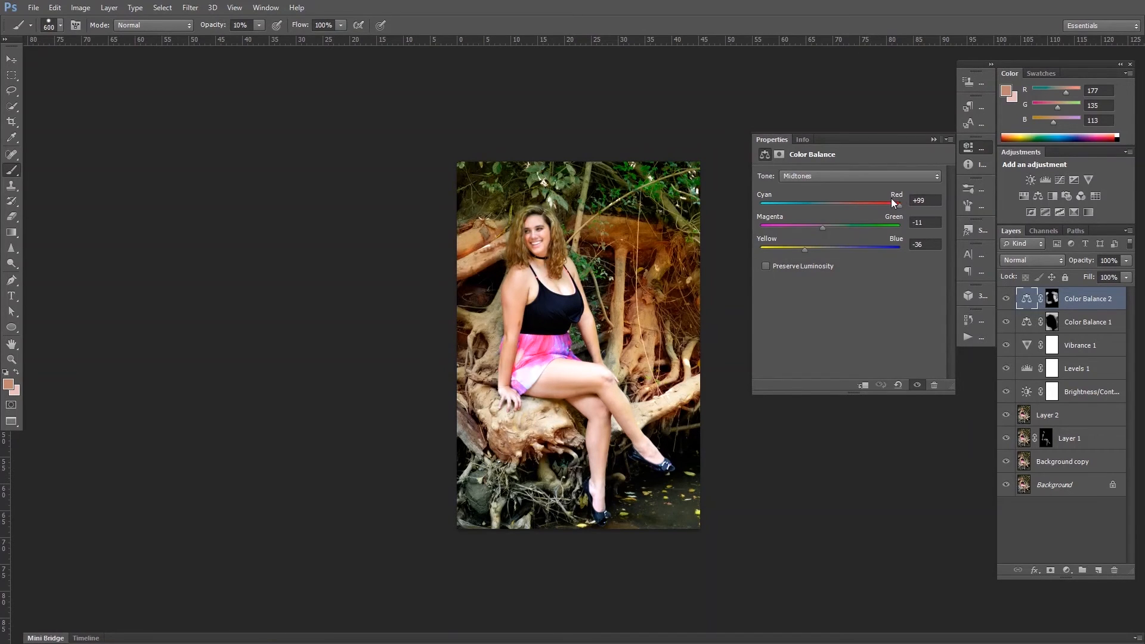
pyautogui.moveTo(842, 202); pyautogui.dragTo(865, 204)
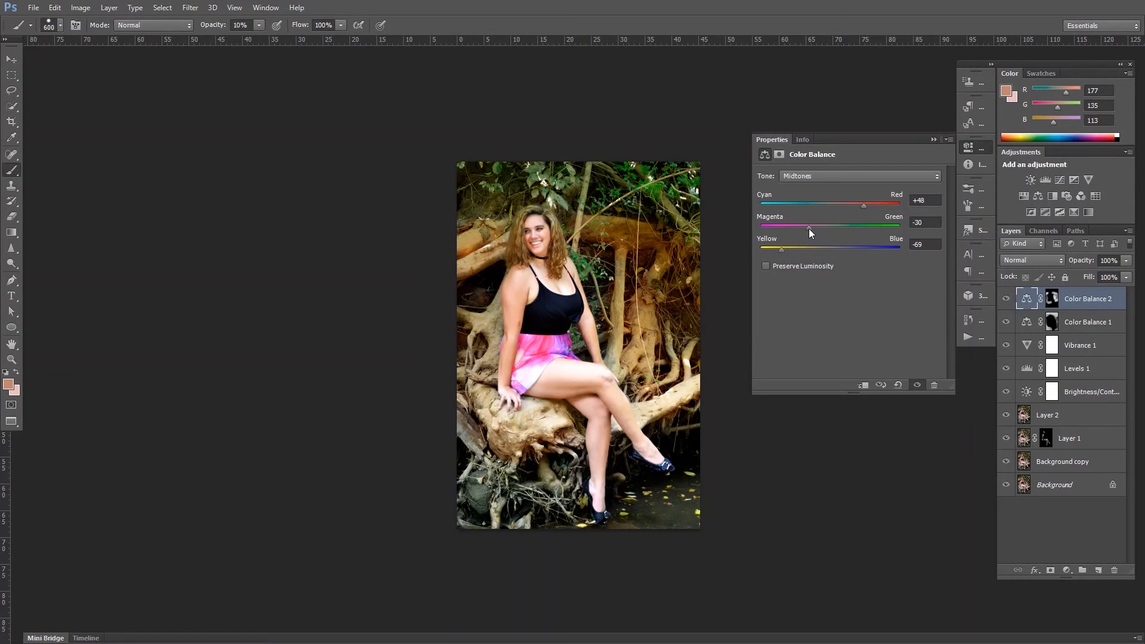
pyautogui.moveTo(811, 228); pyautogui.dragTo(828, 230)
pyautogui.click(933, 139)
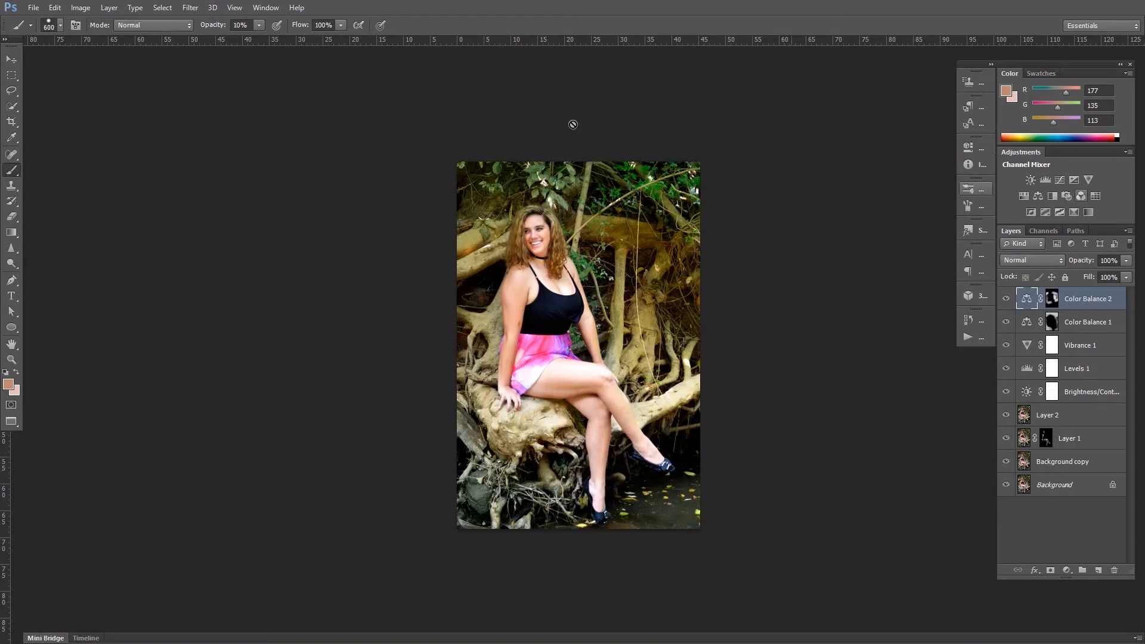
pyautogui.click(562, 258)
pyautogui.press('Return')
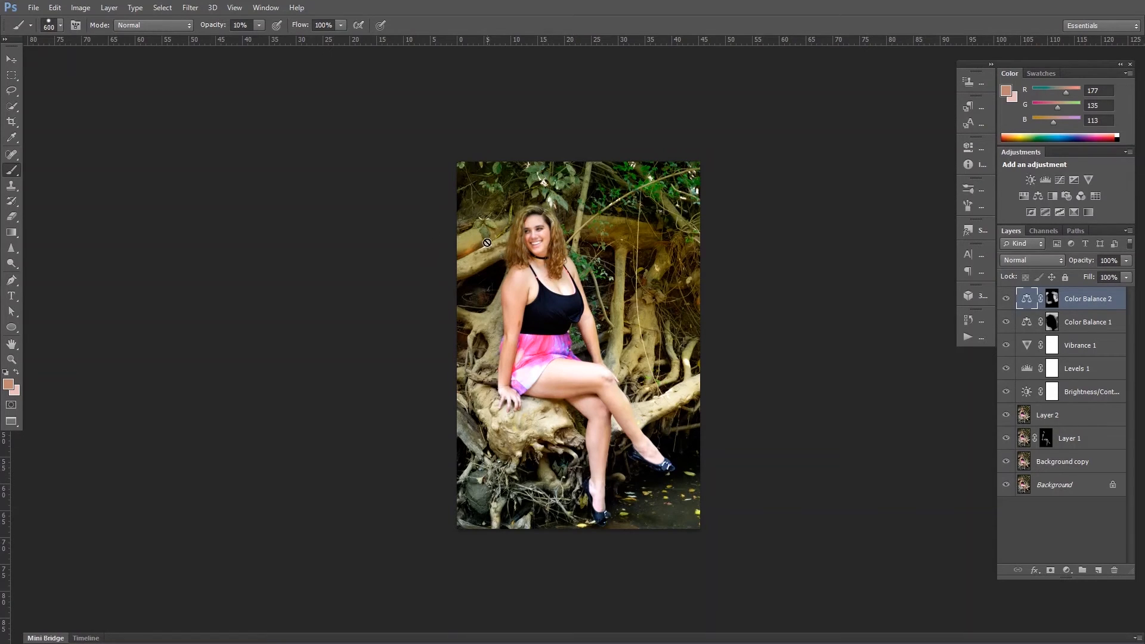
# - Add a third Color Balance layer with midtones at cyan -12, magenta -28 and yellow -54, and invert its mask to black
pyautogui.click(1037, 195)
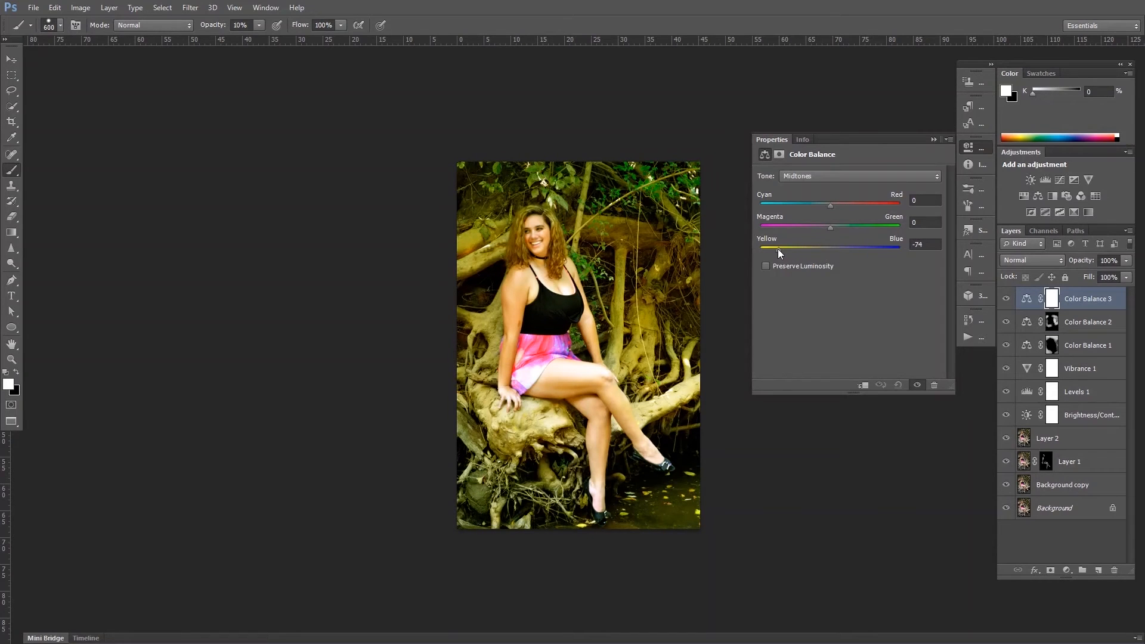
pyautogui.moveTo(777, 250); pyautogui.dragTo(791, 250)
pyautogui.moveTo(827, 207); pyautogui.dragTo(828, 206)
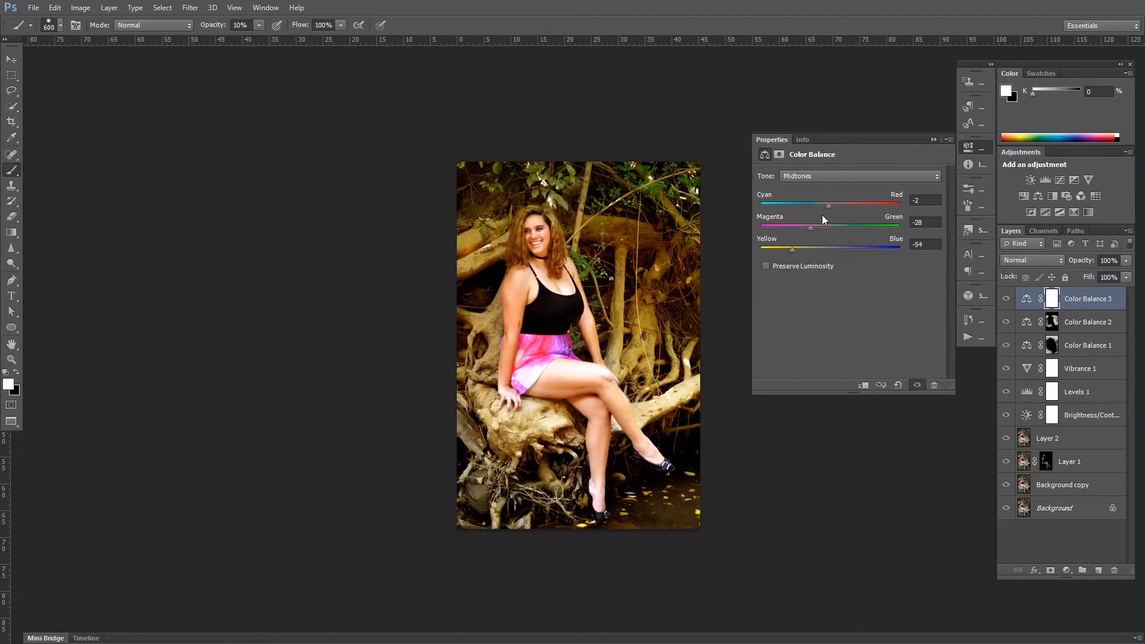
pyautogui.moveTo(825, 207); pyautogui.dragTo(822, 207)
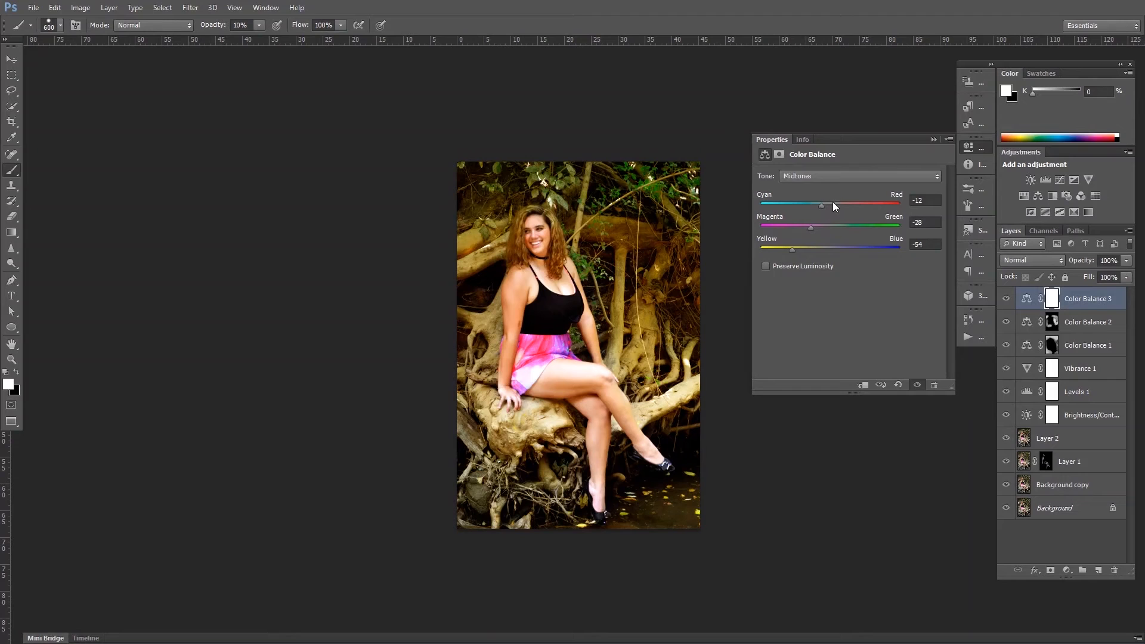
pyautogui.click(934, 139)
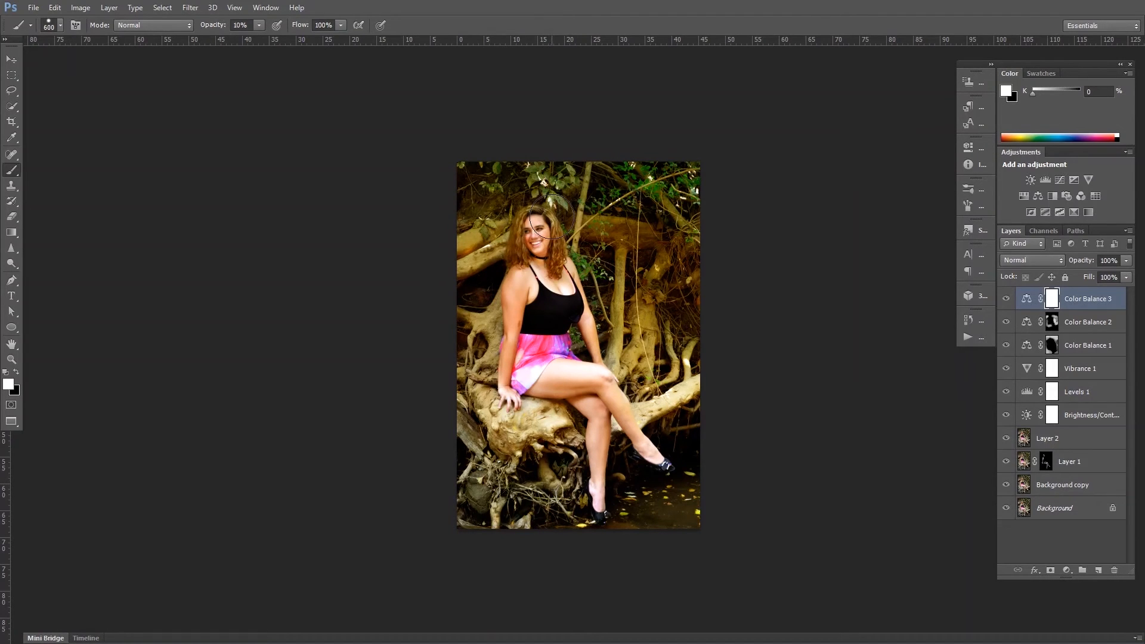
pyautogui.hotkey('ctrl', 'i')
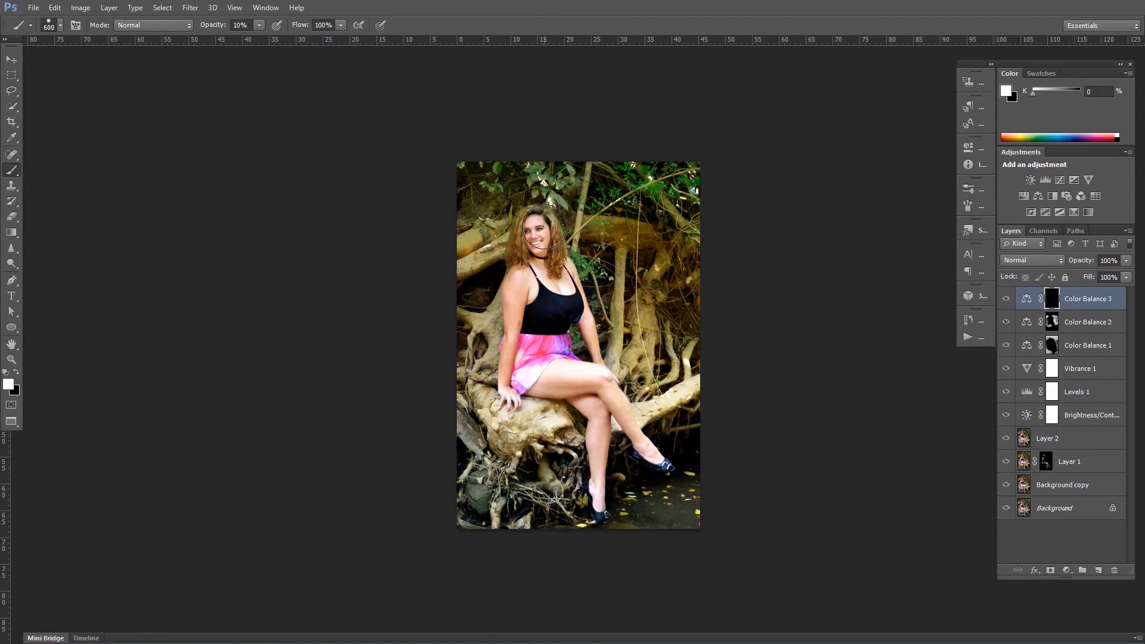
# - Paint the third Color Balance effect into the woman's hair with a 125 px white brush at 10% opacity
pyautogui.press('[')
pyautogui.press('[')
pyautogui.press('[')
pyautogui.press('[')
pyautogui.press('[')
pyautogui.press('[')
pyautogui.press('[')
pyautogui.press('[')
pyautogui.hotkey('ctrl', '+')
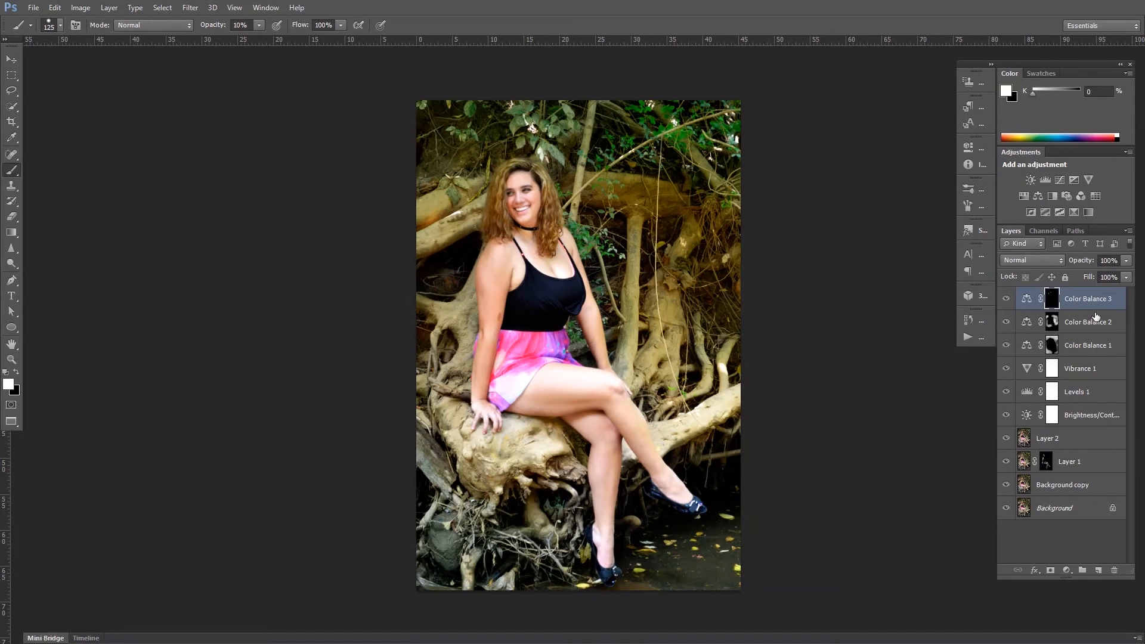
# - Paint black on the Color Balance 1 mask over the crown of the woman's hair to remove the green tint
pyautogui.click(1087, 347)
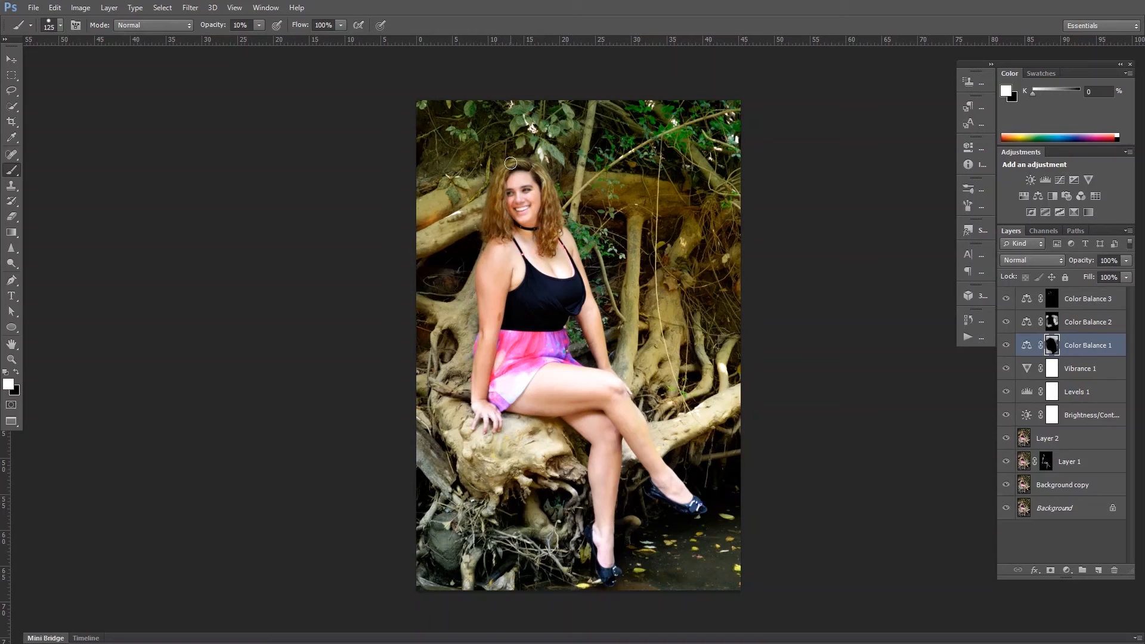
pyautogui.press('x')
pyautogui.moveTo(506, 164)
pyautogui.mouseDown()
pyautogui.moveTo(543, 174)
pyautogui.moveTo(509, 169)
pyautogui.moveTo(522, 163)
pyautogui.moveTo(539, 170)
pyautogui.moveTo(499, 173)
pyautogui.mouseUp()
pyautogui.click(1053, 440)
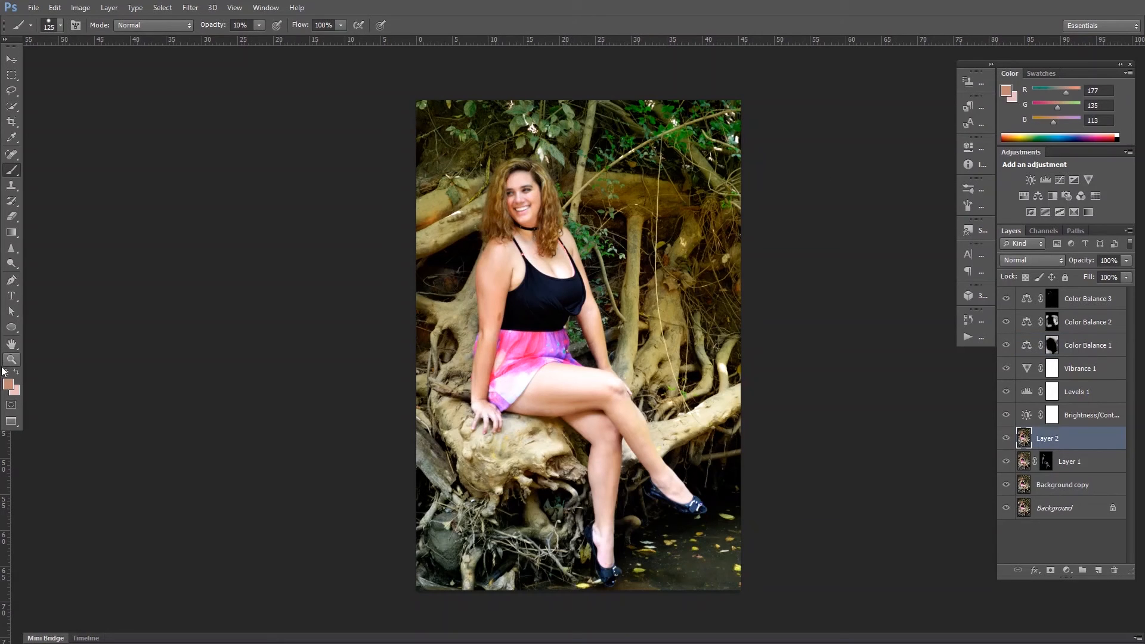
pyautogui.click(12, 264)
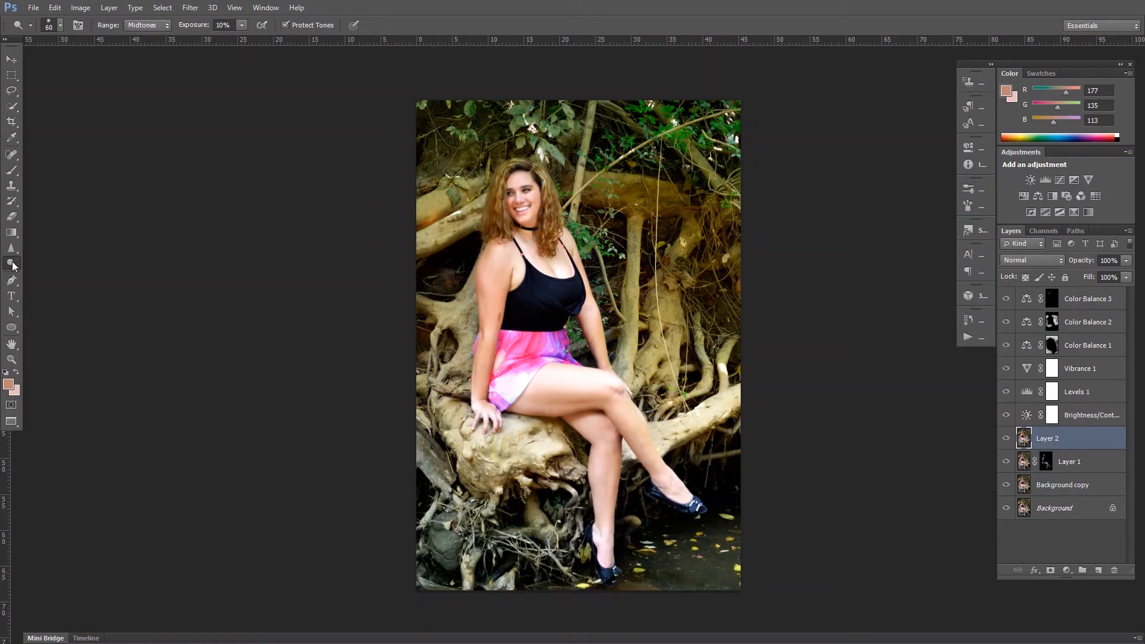
pyautogui.click(11, 264)
pyautogui.click(42, 279)
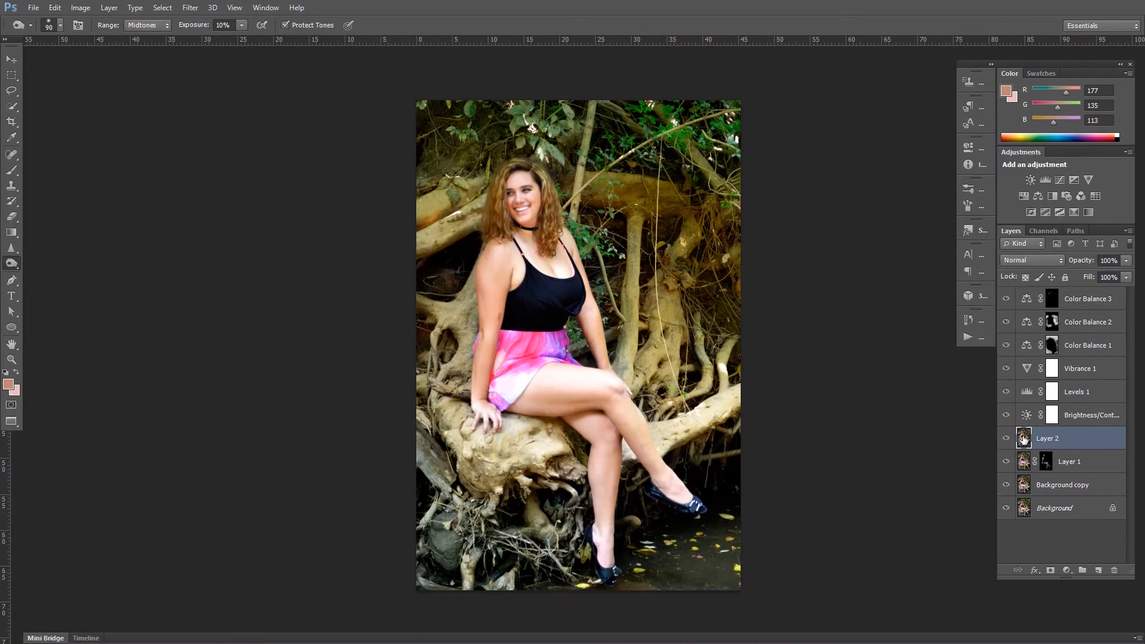
pyautogui.click(1084, 300)
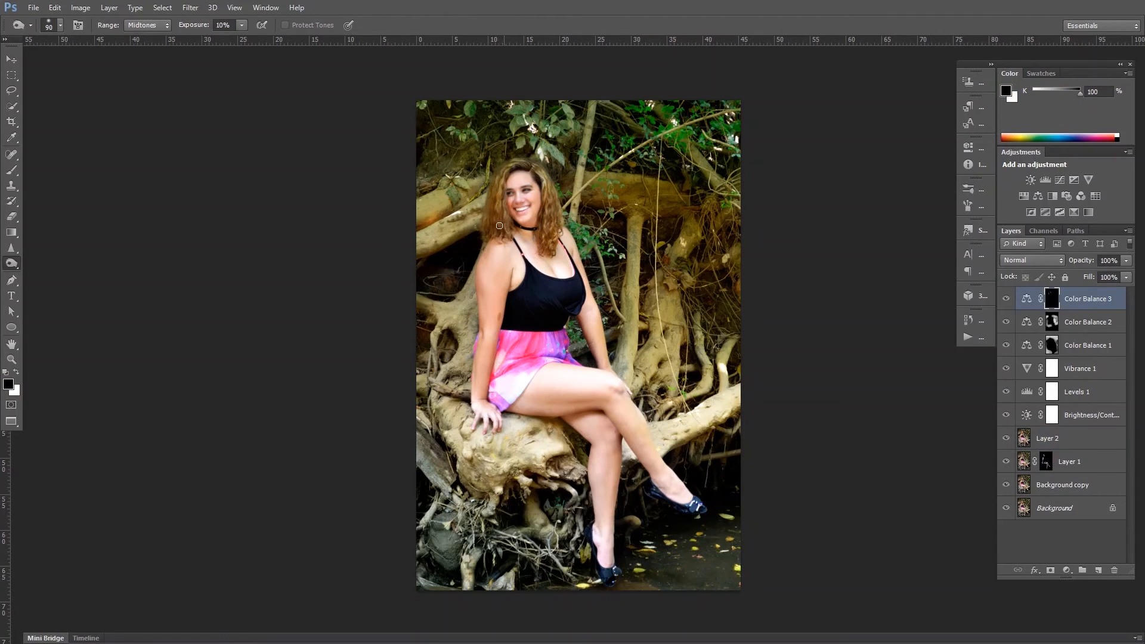
pyautogui.doubleClick(1026, 299)
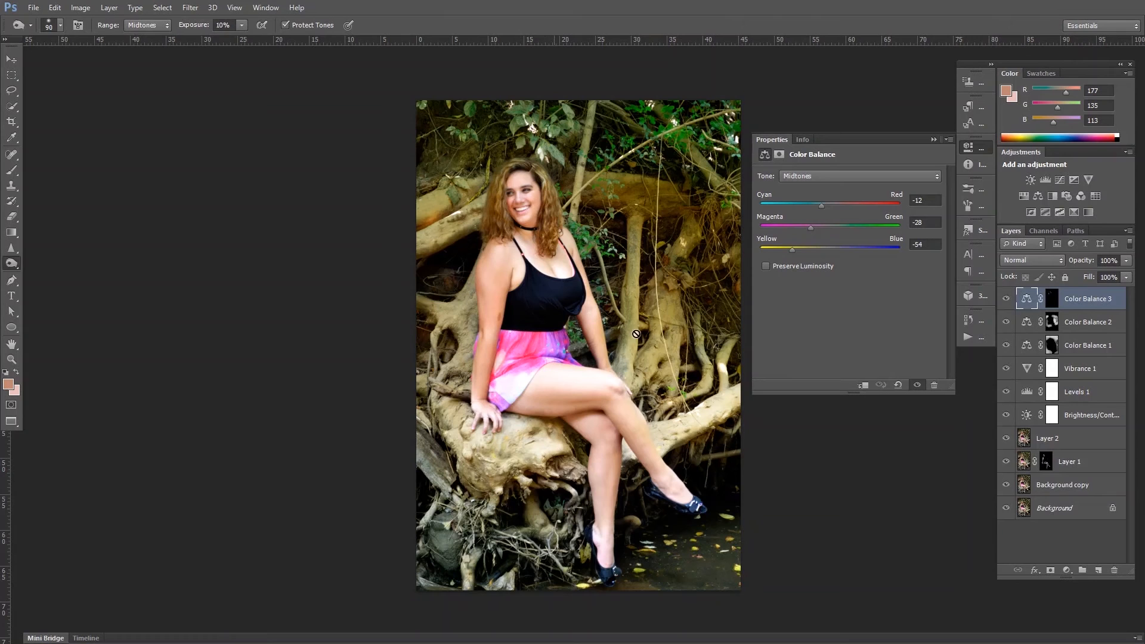
pyautogui.click(933, 140)
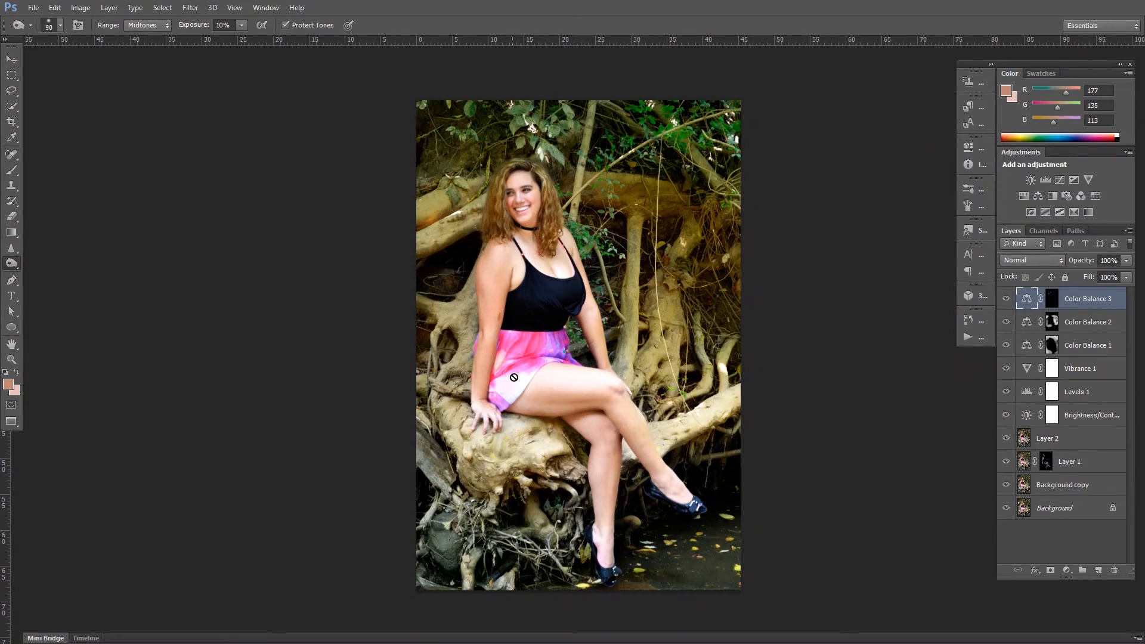
# - Return to the Brush tool on the Color Balance 3 mask with default colours, and stamp all visible layers into a new top layer
pyautogui.press('b')
pyautogui.click(1052, 299)
pyautogui.press('d')
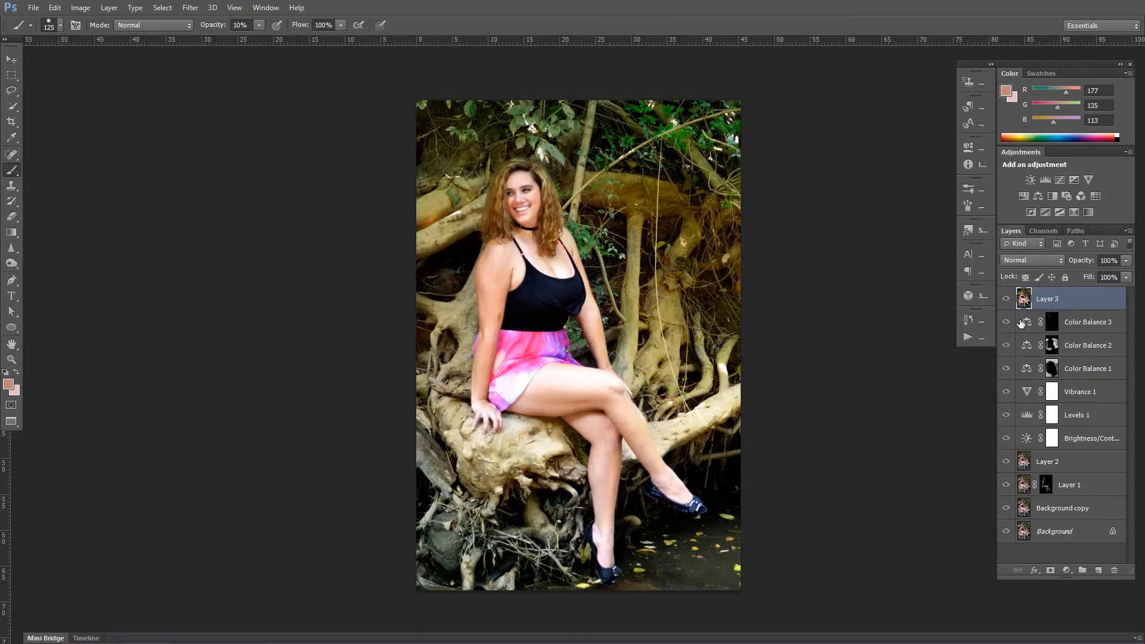
# - Hide the layers between Layer 3 and the Background, and toggle Layer 3's visibility to compare the retouched photo with the original
pyautogui.click(1006, 345)
pyautogui.moveTo(1006, 365); pyautogui.dragTo(1007, 518)
pyautogui.click(1006, 299)
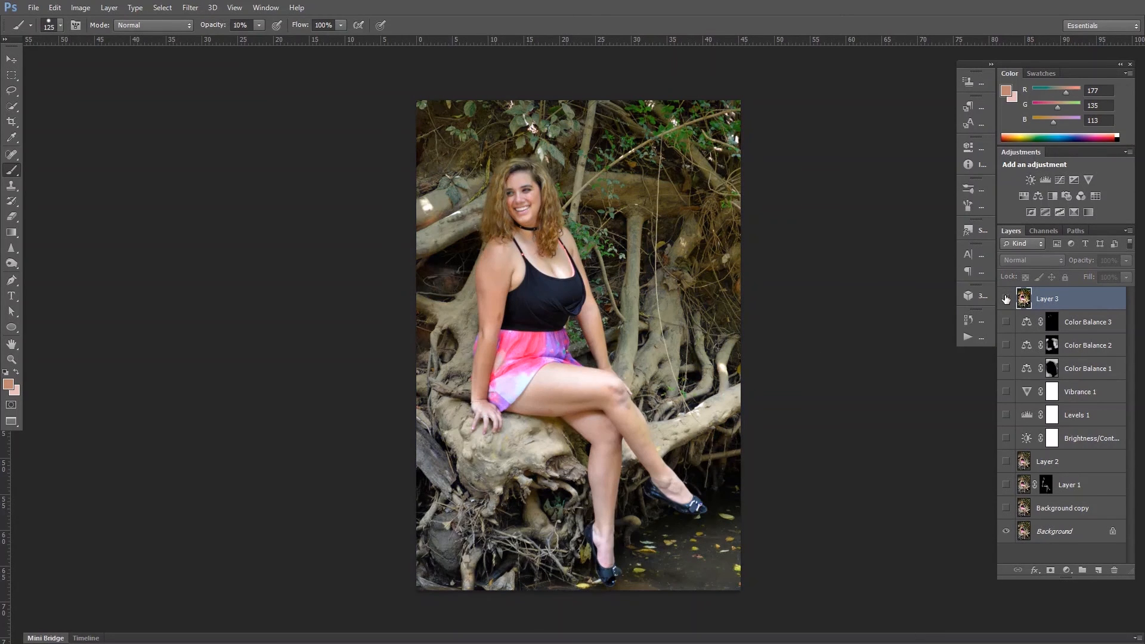
pyautogui.click(1006, 299)
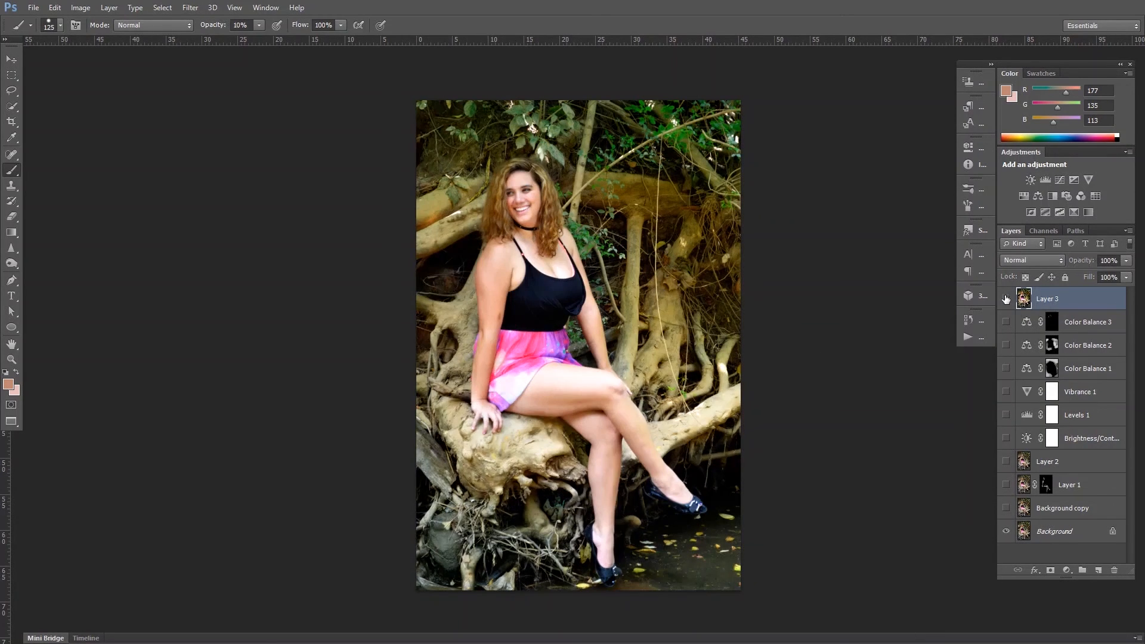
pyautogui.click(1006, 299)
pyautogui.click(1006, 298)
pyautogui.click(1005, 299)
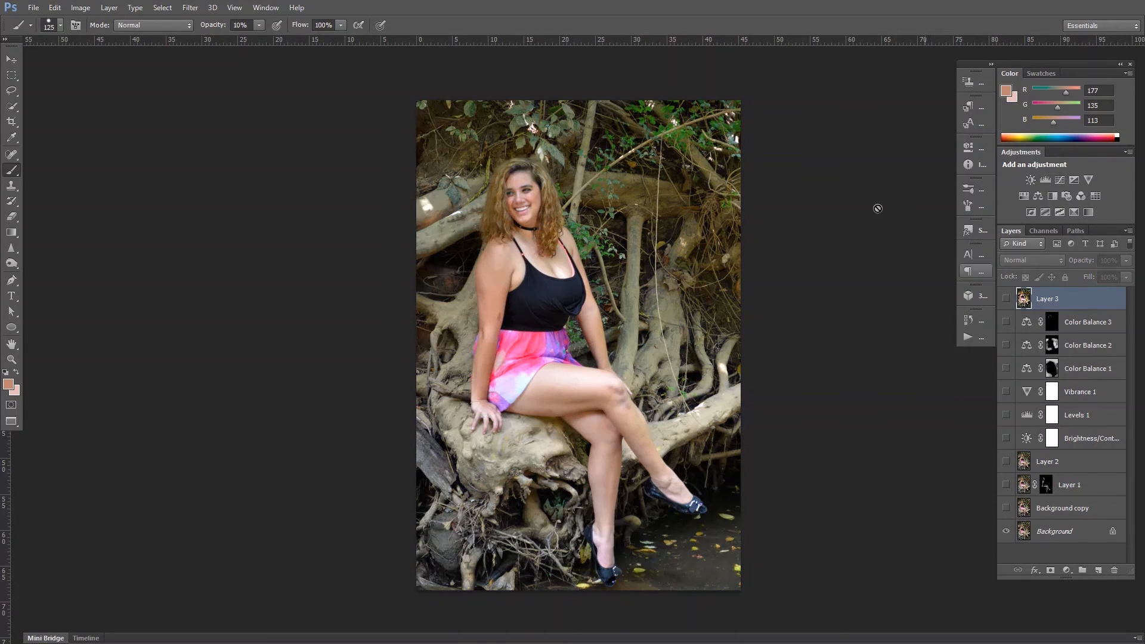
pyautogui.click(1006, 299)
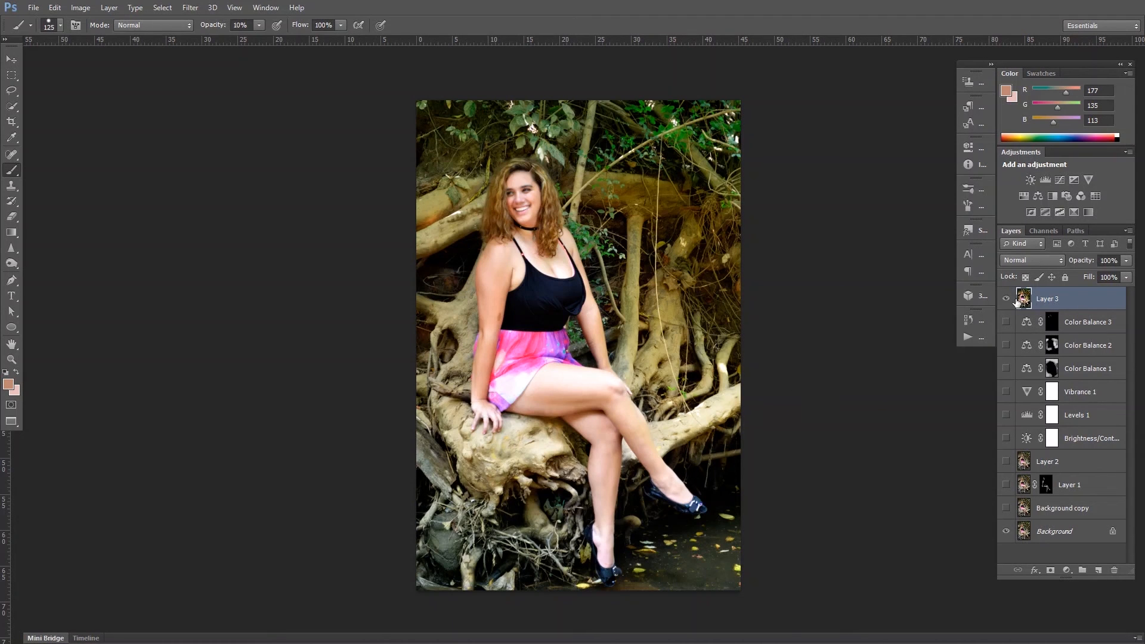
pyautogui.click(1006, 298)
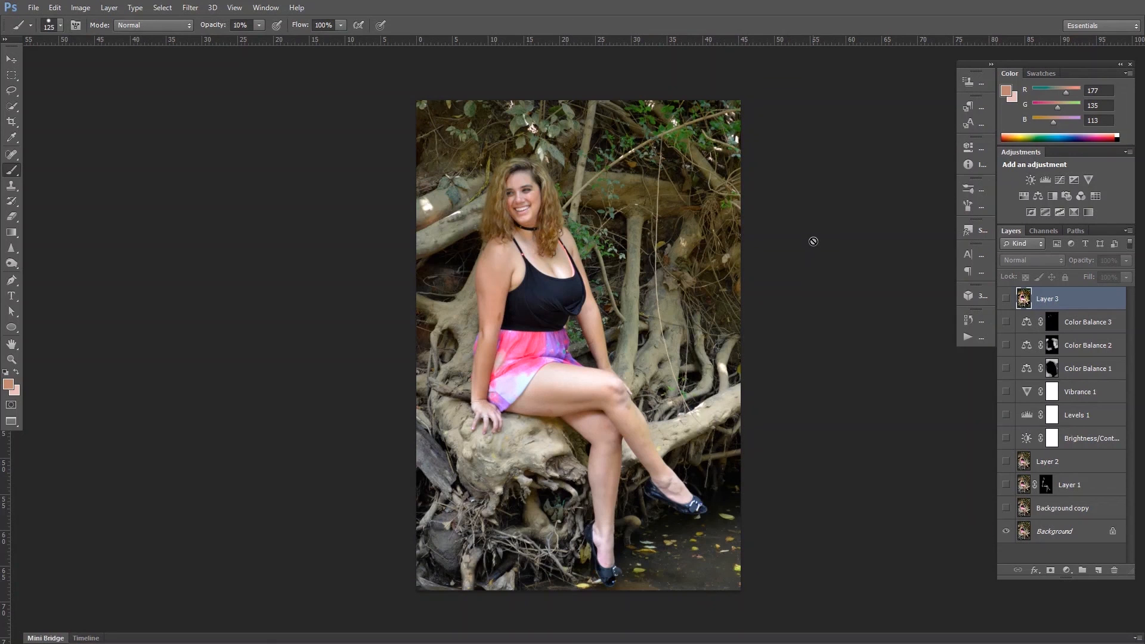
pyautogui.click(1006, 299)
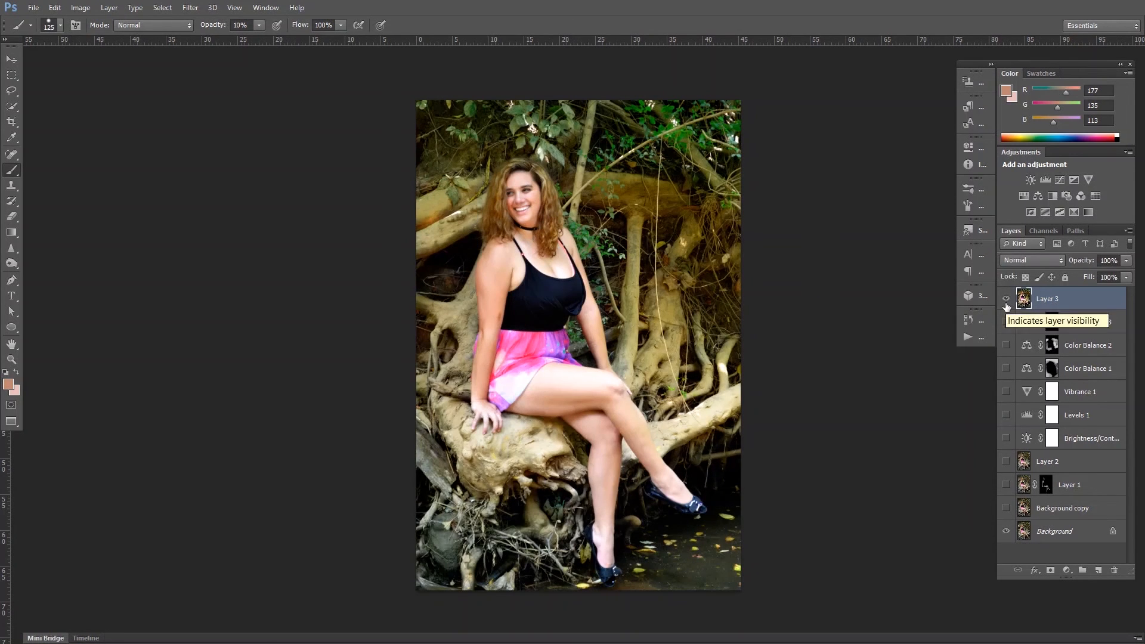